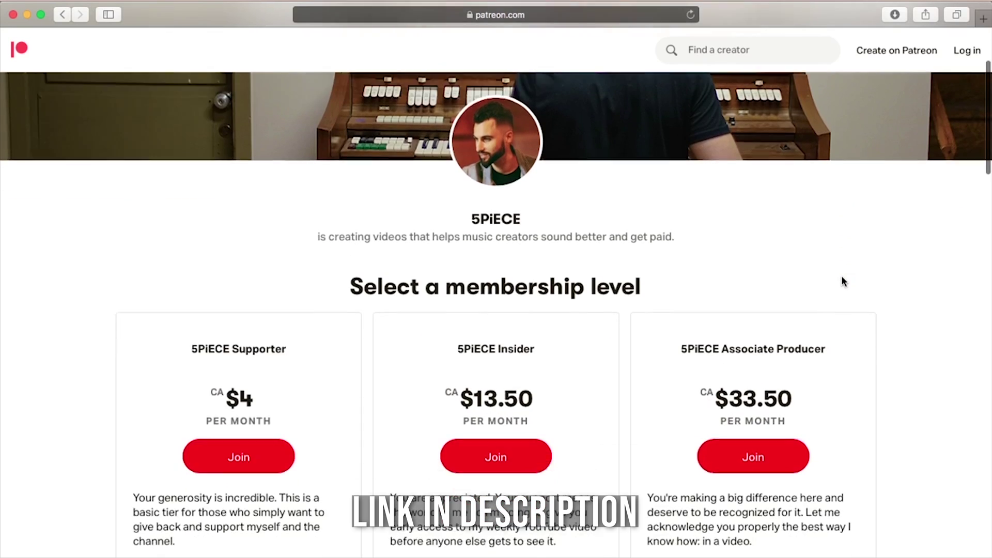
Look through the membership levels, about section and goals on the 5PiECE Patreon page.
{"action": "scroll", "coordinate": [844, 282], "scroll_direction": "down", "scroll_amount": 10}
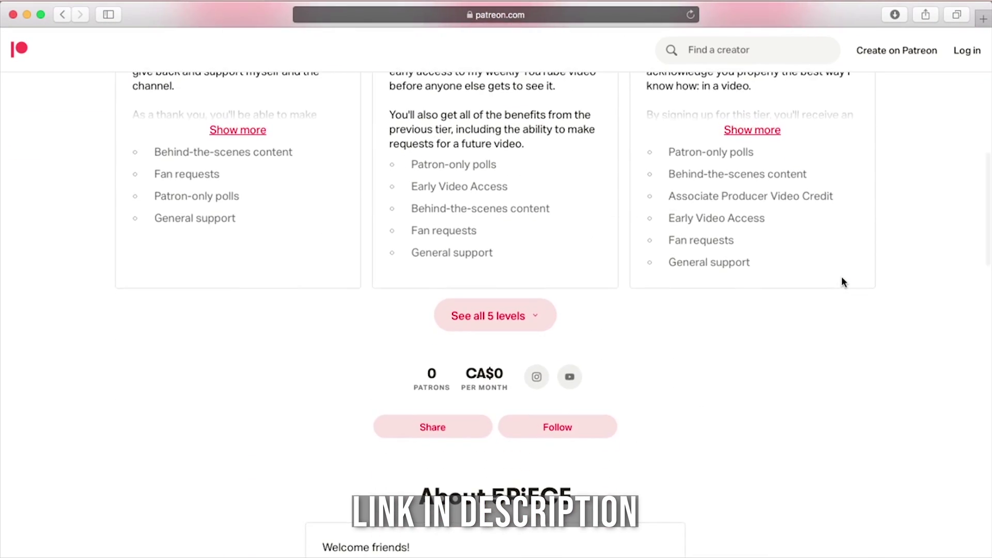
{"action": "scroll", "coordinate": [843, 281], "scroll_direction": "down", "scroll_amount": 10}
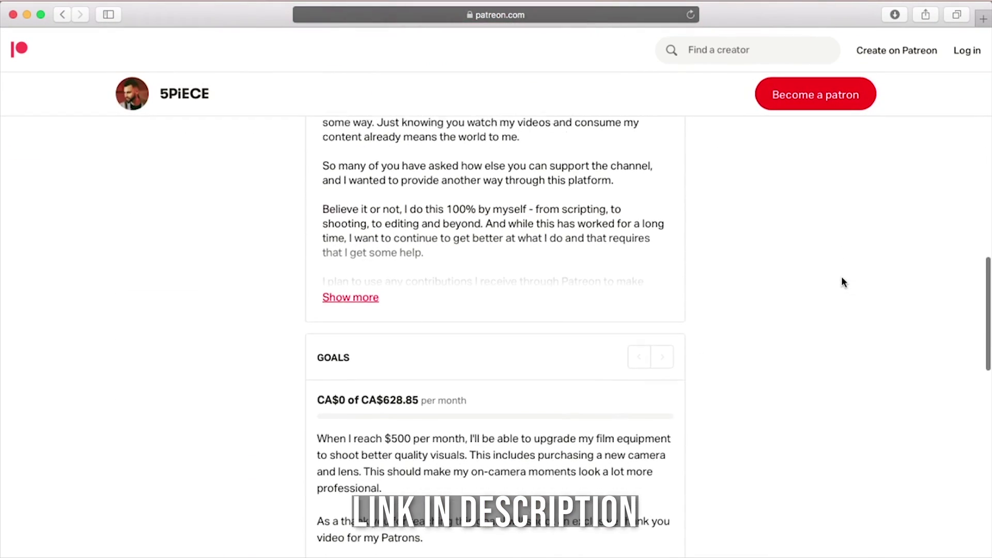
{"action": "scroll", "coordinate": [843, 279], "scroll_direction": "down", "scroll_amount": 6}
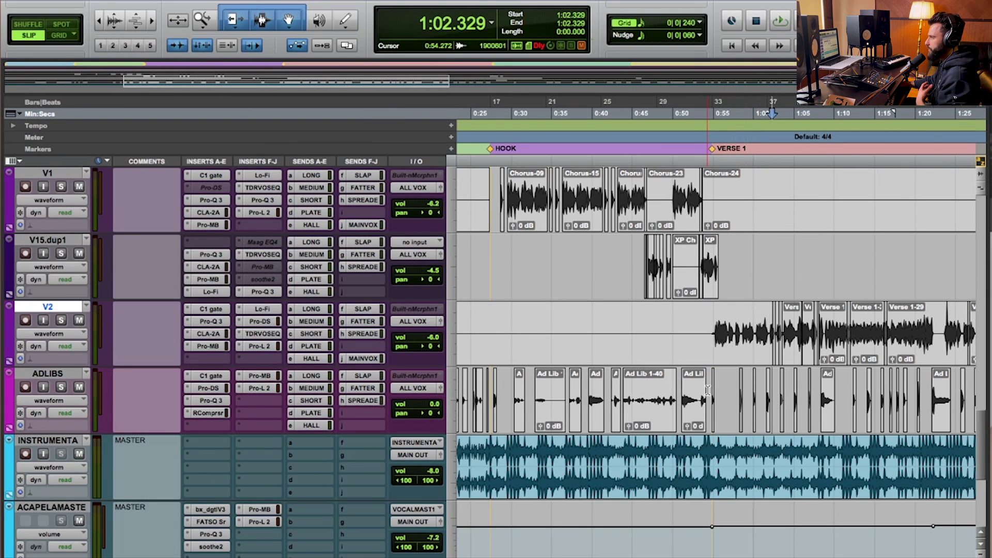
On the ADLIBS track, extend the ad-lib clip at 1:08 to expose the noise after it, and delete the section from 1:10.026 to 1:12.330.
{"action": "left_click", "coordinate": [49, 376]}
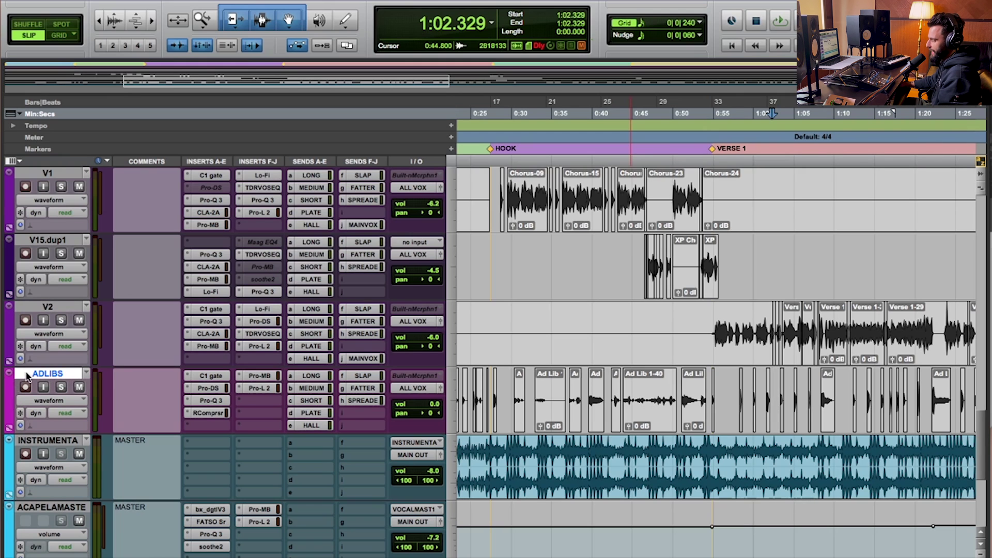
{"action": "key", "text": "e"}
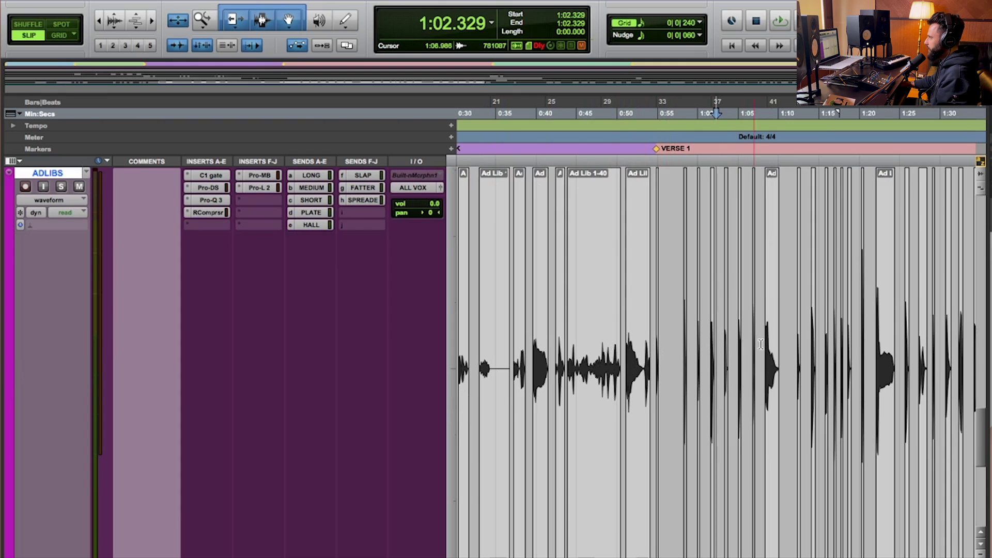
{"action": "left_click", "coordinate": [771, 468]}
{"action": "key", "text": "t"}
{"action": "key", "text": "t"}
{"action": "key", "text": "t"}
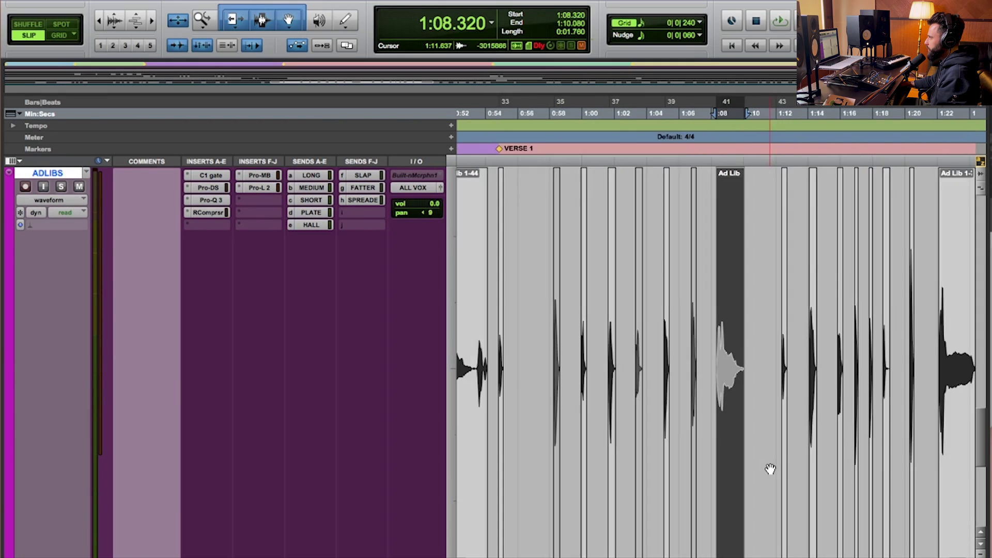
{"action": "left_click_drag", "start_coordinate": [825, 374], "coordinate": [976, 375]}
{"action": "key", "text": "super+alt+bracketright"}
{"action": "key", "text": "super+alt+bracketright"}
{"action": "left_click_drag", "start_coordinate": [781, 365], "coordinate": [926, 362]}
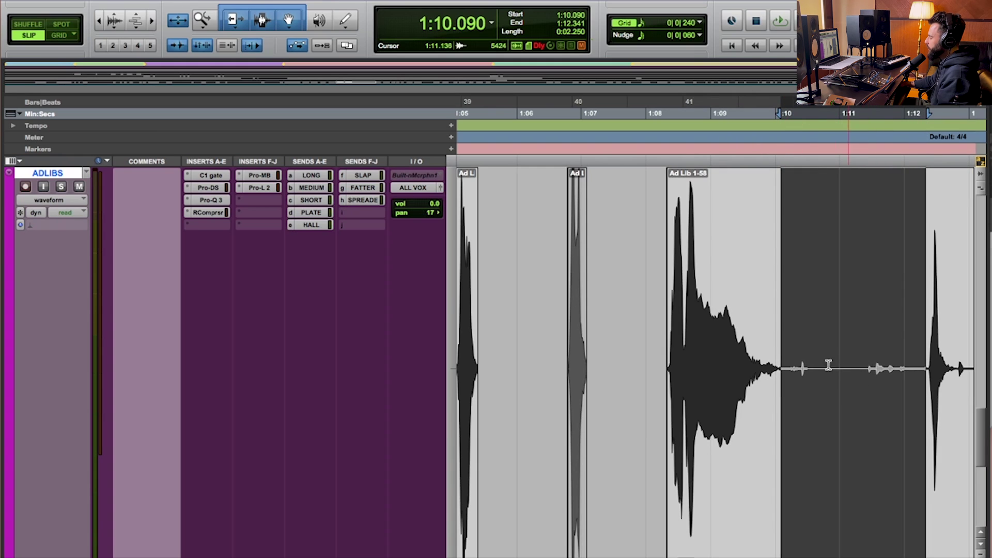
{"action": "left_click_drag", "start_coordinate": [777, 362], "coordinate": [925, 362]}
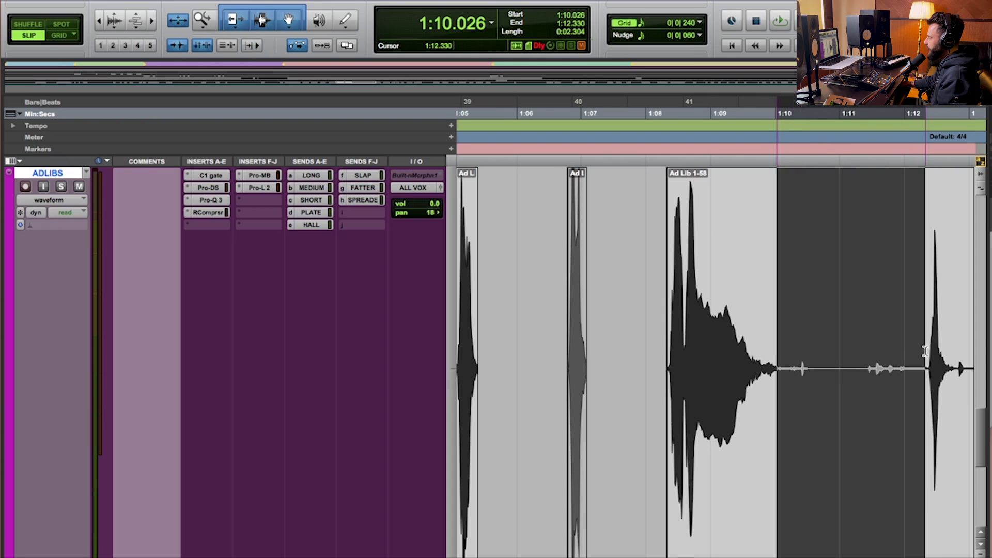
{"action": "key", "text": "Delete"}
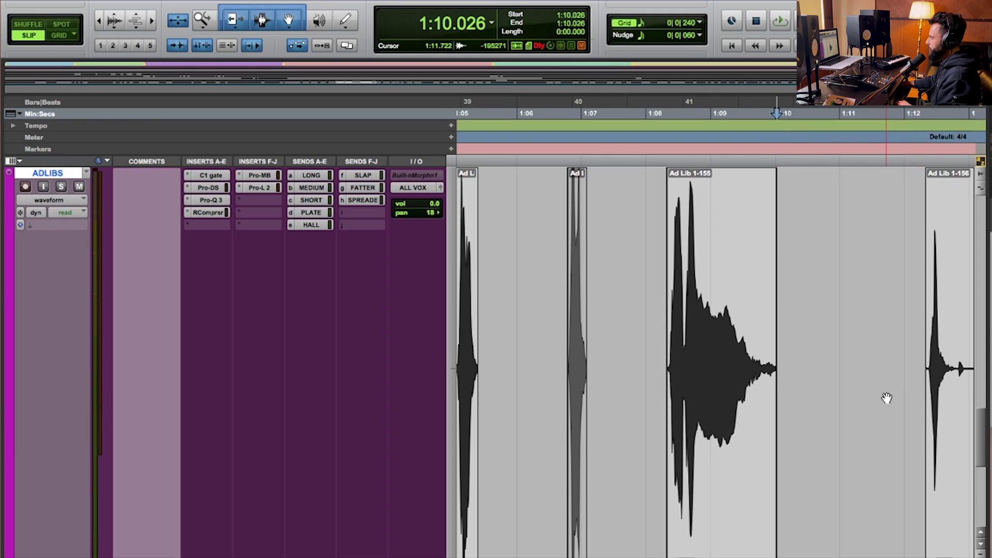
Undo the noise deletion and the clip extension, and return the ADLIBS track to its normal size among the other tracks.
{"action": "key", "text": "super+z"}
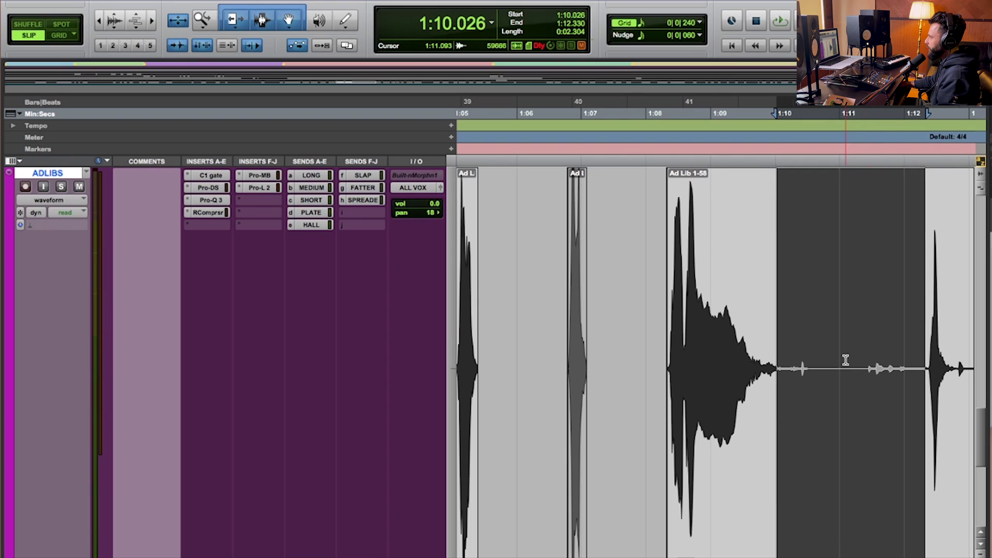
{"action": "key", "text": "super+z"}
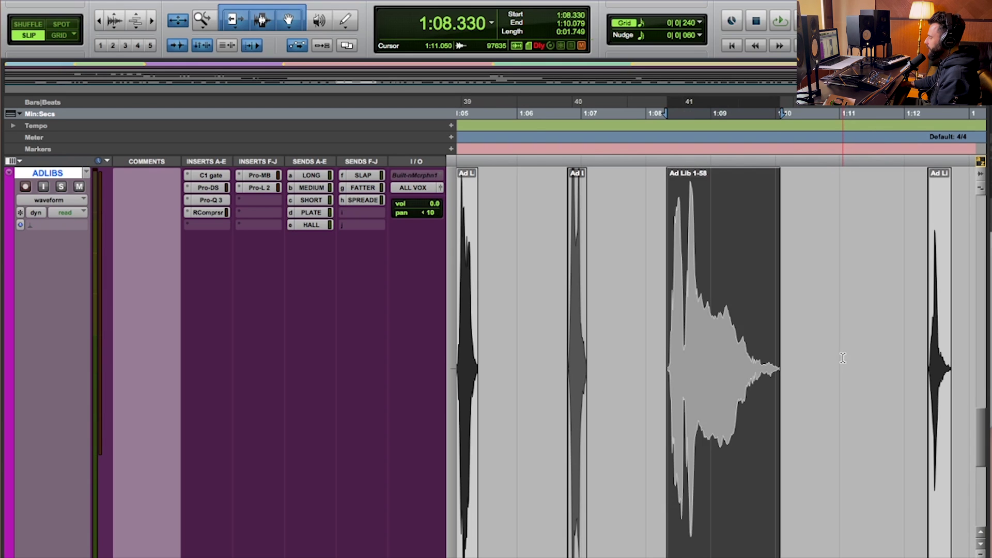
{"action": "key", "text": "e"}
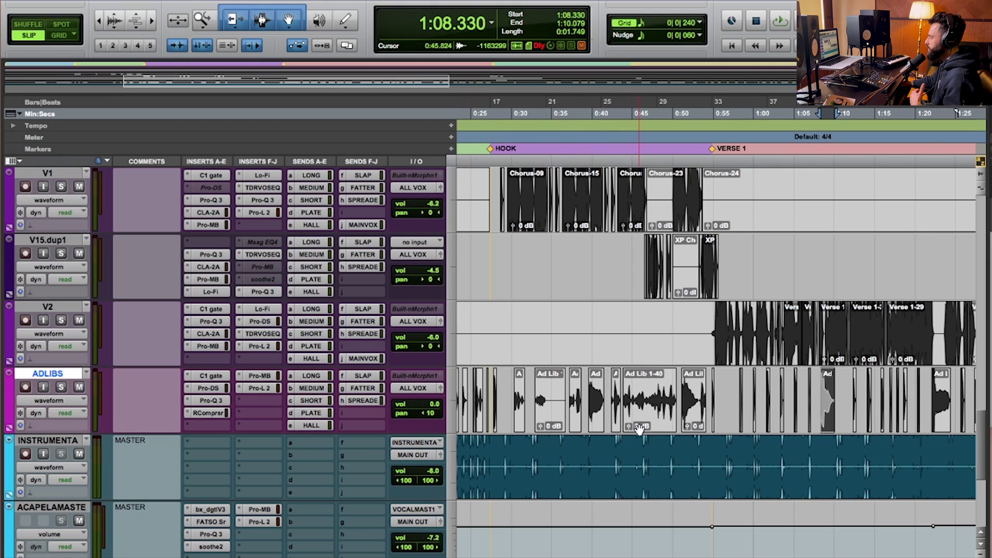
Open the C1 gate on the ADLIBS track and place its window over the track list to examine its settings.
{"action": "left_click", "coordinate": [225, 380]}
{"action": "left_click_drag", "start_coordinate": [321, 67], "coordinate": [276, 126]}
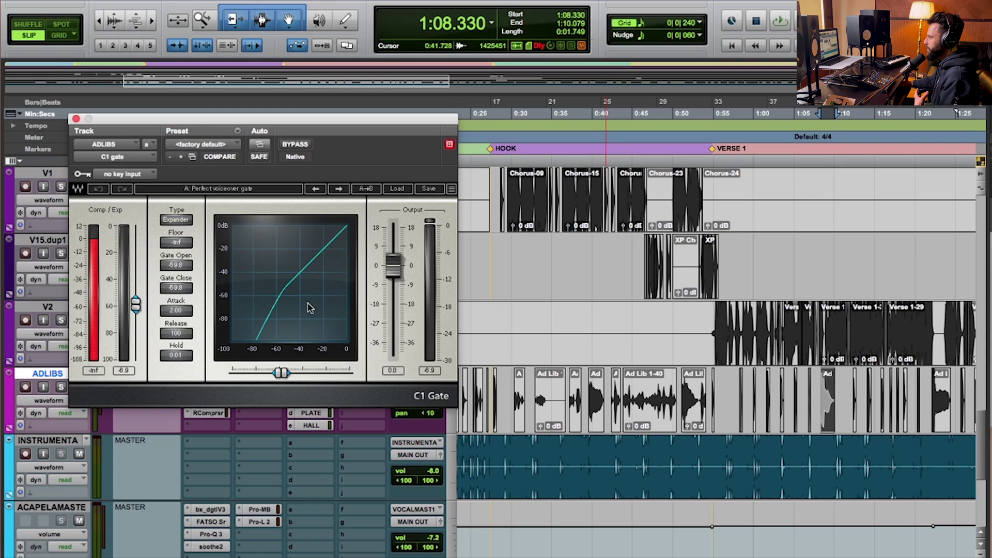
{"action": "left_click_drag", "start_coordinate": [322, 124], "coordinate": [318, 121]}
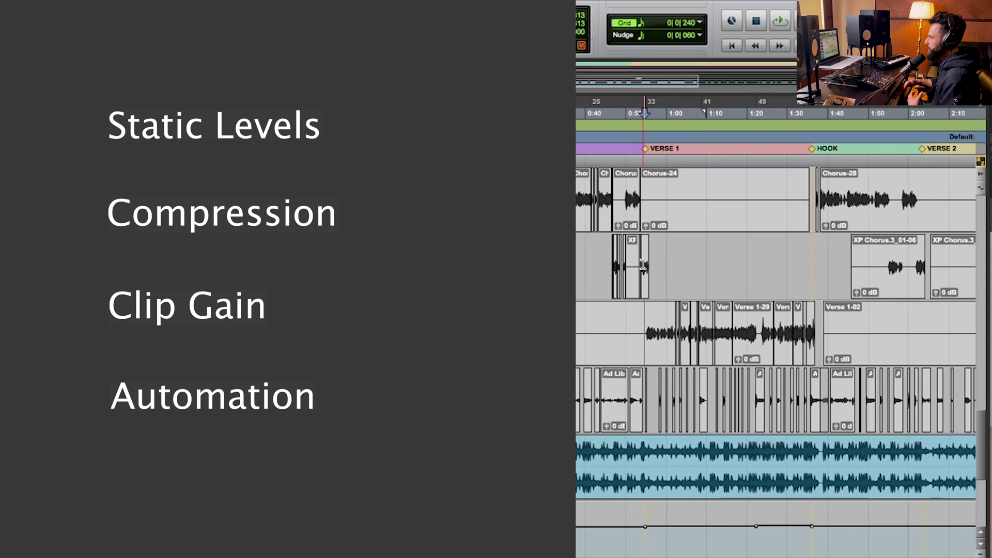
Compare the waveform levels of several passages in the Ad Lib 1-40 clip with the Ad Lib 1-36 clip on the ADLIBS track.
{"action": "left_click", "coordinate": [600, 340]}
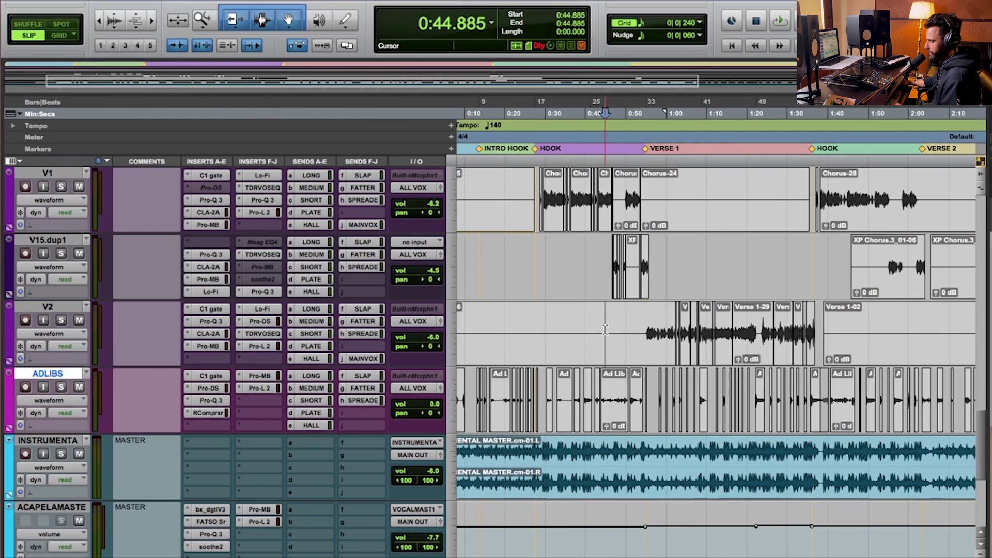
{"action": "scroll", "coordinate": [744, 411], "scroll_direction": "up", "scroll_amount": 4}
{"action": "left_click", "coordinate": [750, 418]}
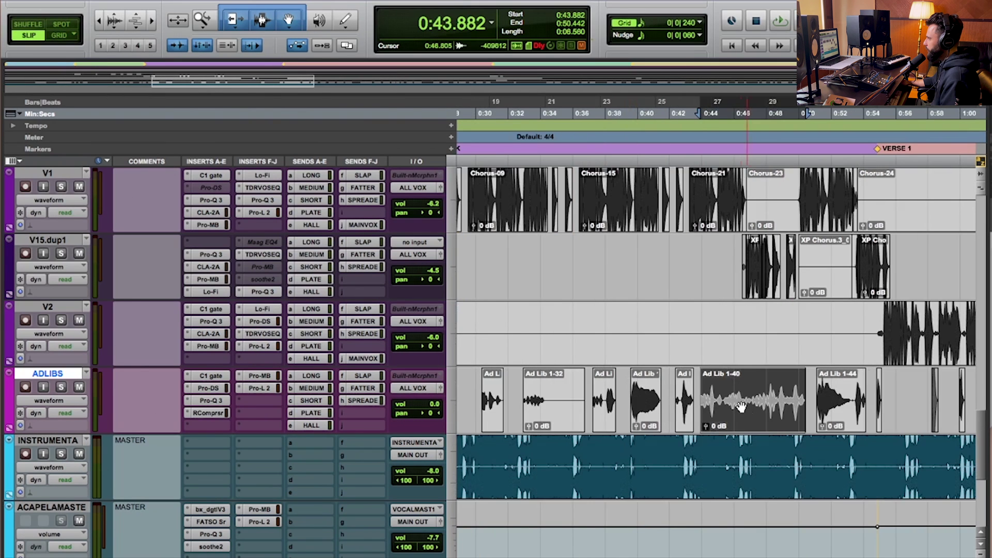
{"action": "scroll", "coordinate": [750, 418], "scroll_direction": "up", "scroll_amount": 5}
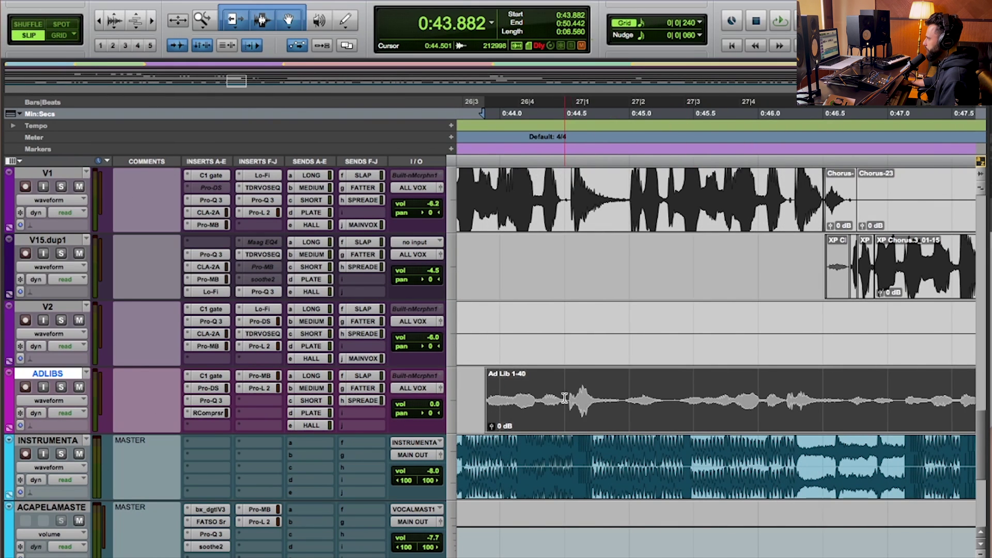
{"action": "left_click_drag", "start_coordinate": [565, 396], "coordinate": [736, 395]}
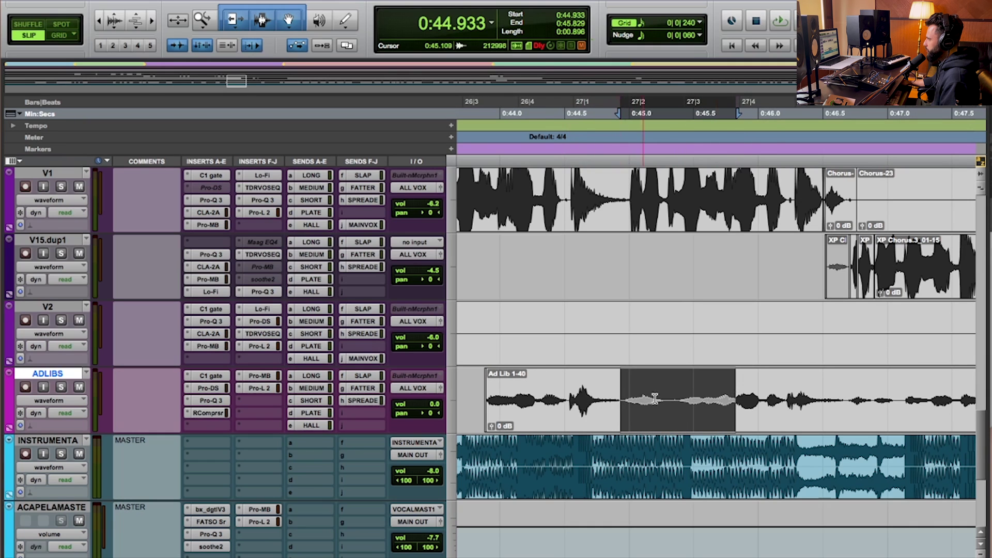
{"action": "scroll", "coordinate": [776, 401], "scroll_direction": "right", "scroll_amount": 5}
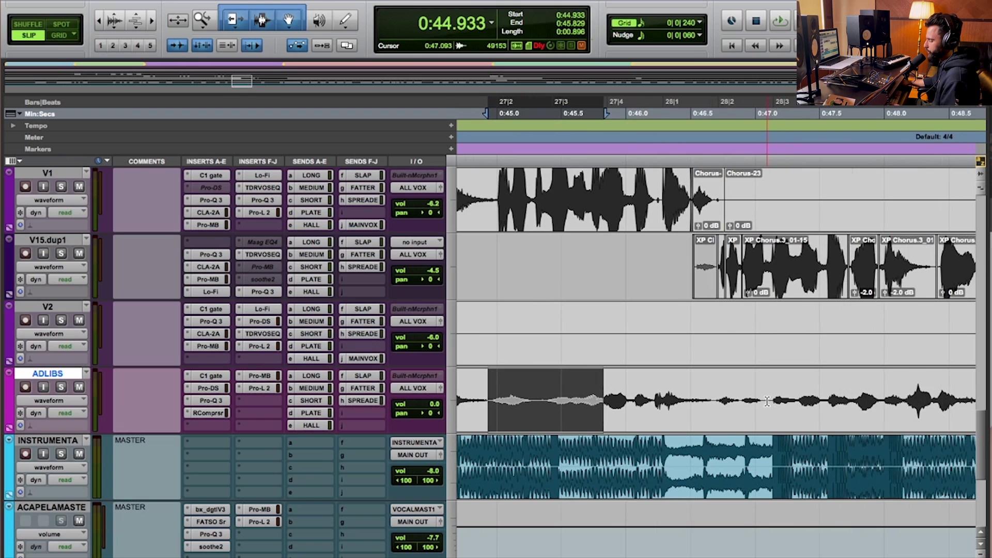
{"action": "scroll", "coordinate": [765, 403], "scroll_direction": "down", "scroll_amount": 2}
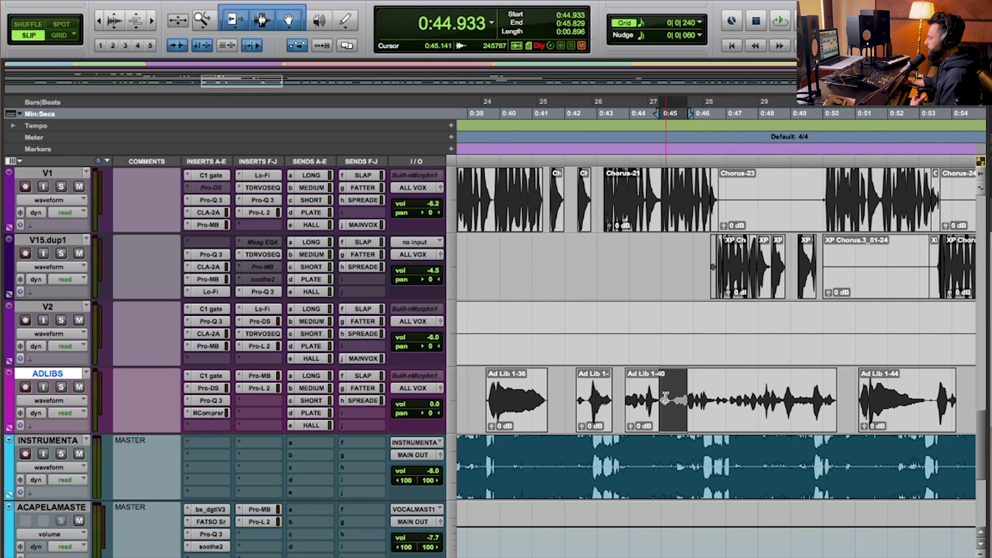
{"action": "left_click", "coordinate": [513, 427]}
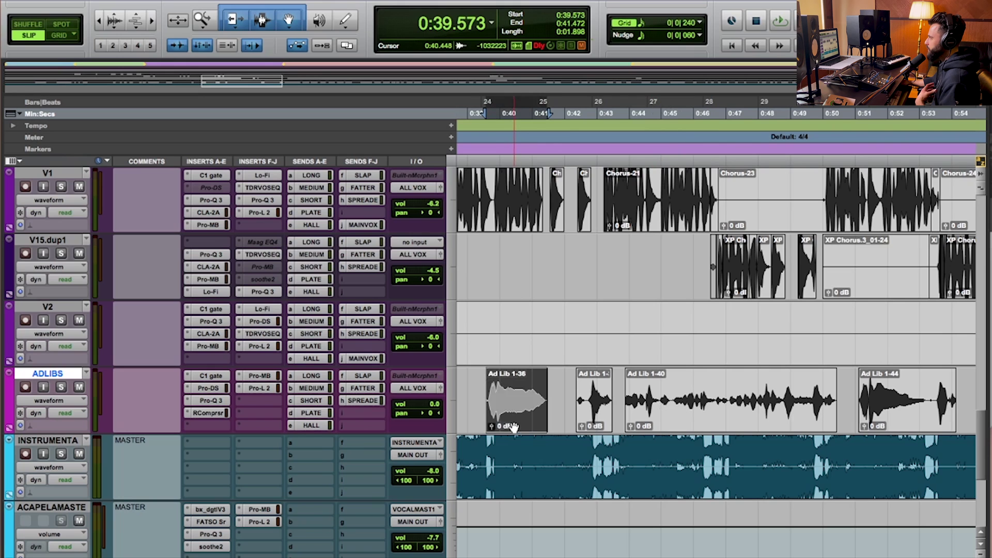
{"action": "left_click_drag", "start_coordinate": [677, 398], "coordinate": [696, 400]}
{"action": "key", "text": "super+alt+Tab"}
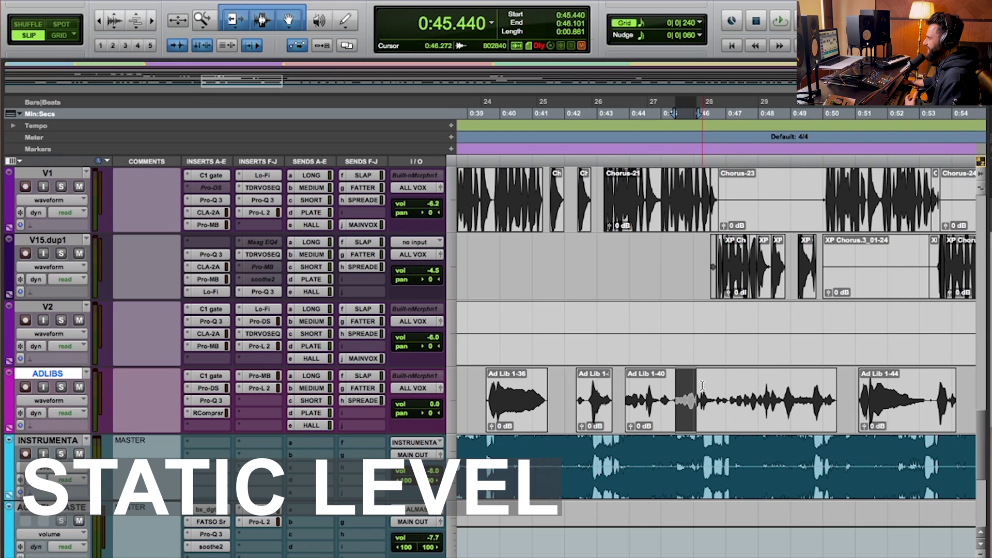
On the ADLIBS track, bypass Pro-MB, Pro-L 2, RCompressor, Pro-Q 3 and Pro-DS, and set the automation mode to off.
{"action": "left_click", "coordinate": [256, 389], "text": "super"}
{"action": "left_click", "coordinate": [261, 376], "text": "super"}
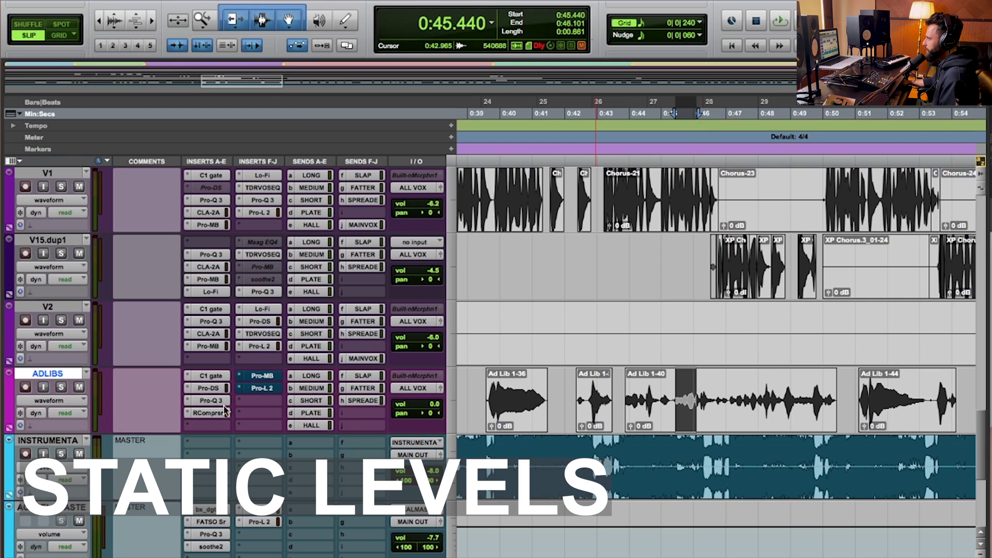
{"action": "left_click", "coordinate": [209, 413], "text": "super"}
{"action": "left_click", "coordinate": [211, 400], "text": "super"}
{"action": "left_click", "coordinate": [209, 389], "text": "super"}
{"action": "left_click", "coordinate": [65, 413]}
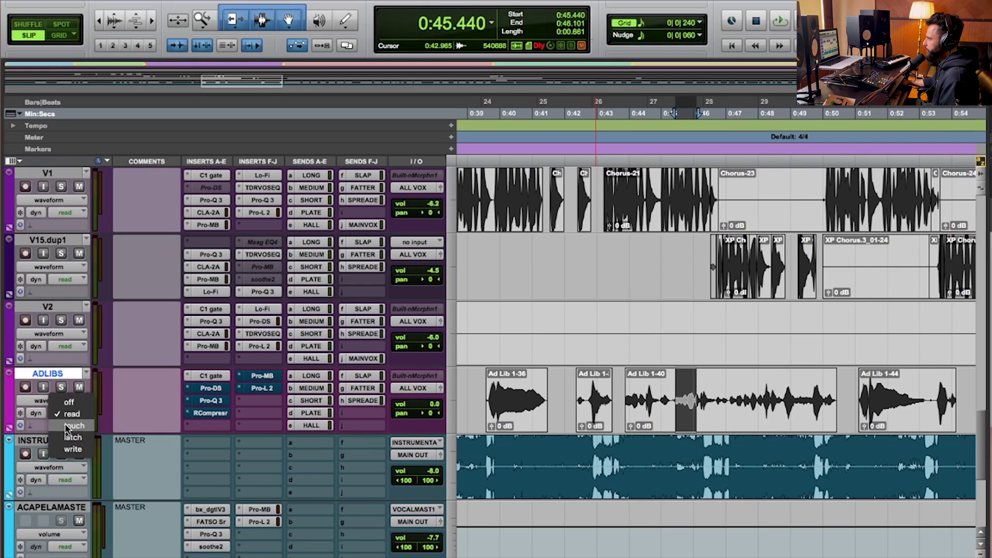
{"action": "left_click", "coordinate": [69, 403]}
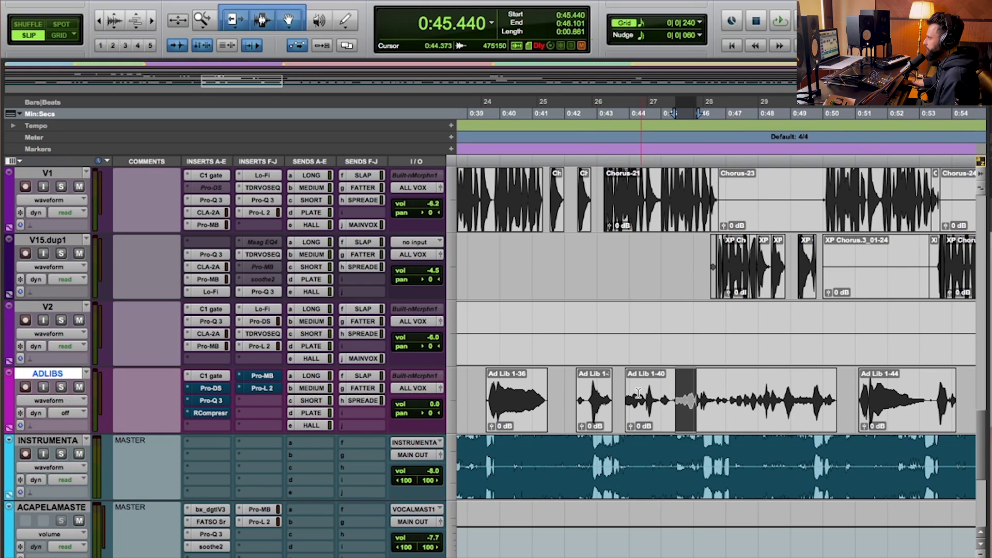
Select the verse 1 ad-libs from 0:59.093 to 1:02.528 on the ADLIBS track and lower the track's volume to −∞.
{"action": "key", "text": "super+bracketleft"}
{"action": "scroll", "coordinate": [810, 395], "scroll_direction": "right", "scroll_amount": 3}
{"action": "left_click_drag", "start_coordinate": [837, 396], "coordinate": [899, 395]}
{"action": "key", "text": "super+bracketright"}
{"action": "scroll", "coordinate": [842, 394], "scroll_direction": "right", "scroll_amount": 2}
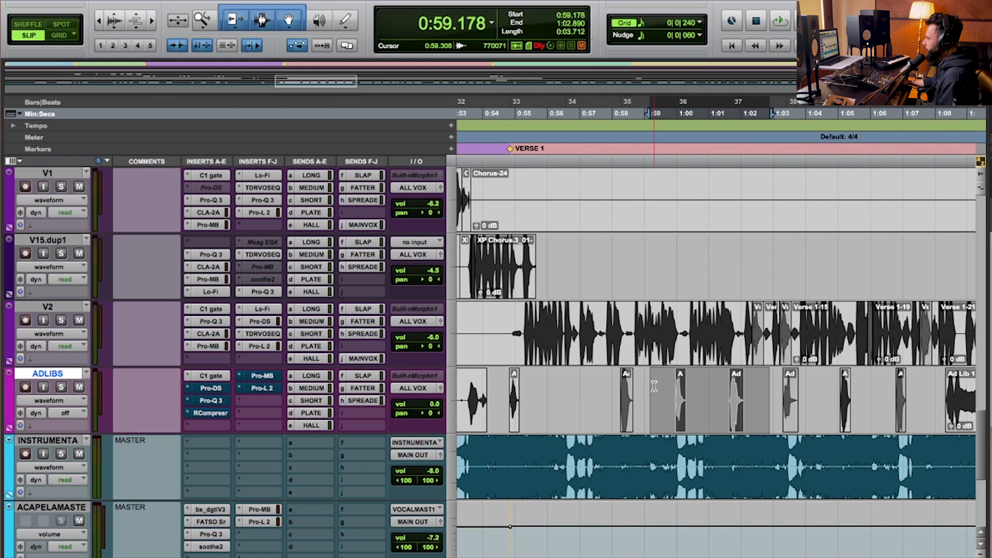
{"action": "left_click_drag", "start_coordinate": [656, 401], "coordinate": [759, 400]}
{"action": "mouse_move", "coordinate": [434, 406]}
{"action": "left_mouse_down"}
{"action": "mouse_move", "coordinate": [433, 432]}
{"action": "mouse_move", "coordinate": [434, 414]}
{"action": "left_mouse_up"}
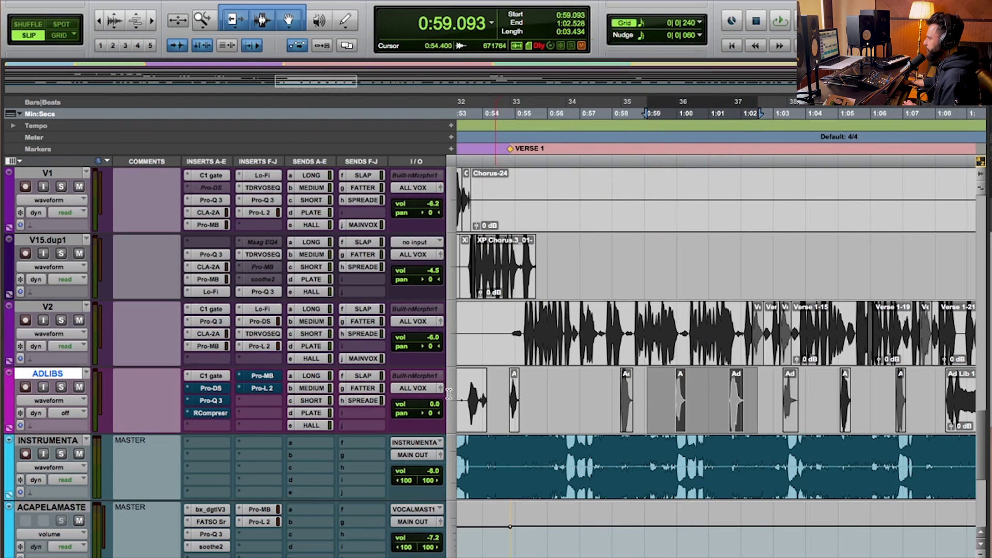
{"action": "left_click_drag", "start_coordinate": [430, 406], "coordinate": [430, 463]}
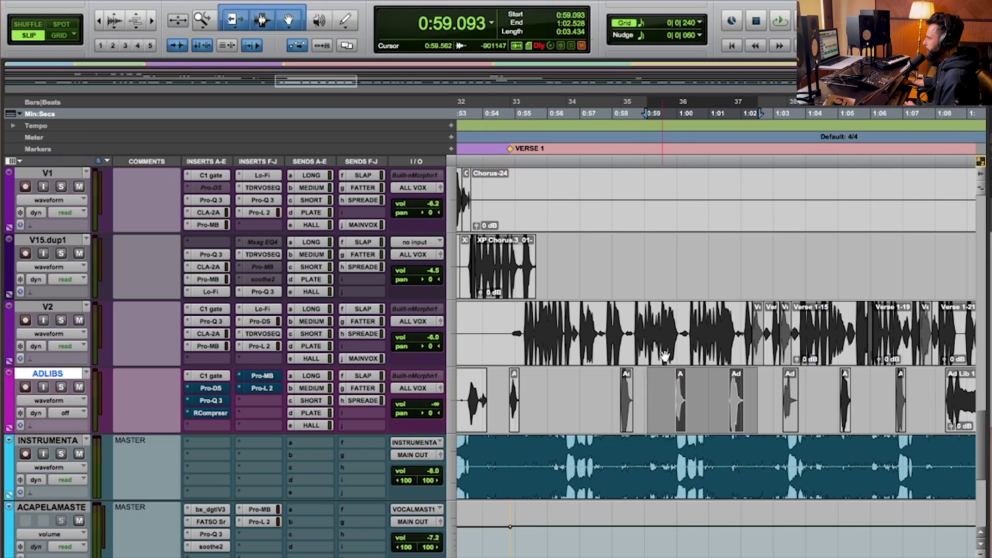
Extend the selection to the V2 track with a start at 0:58.645, and raise the ADLIBS volume to +0.5 during playback.
{"action": "key", "text": "shift+p"}
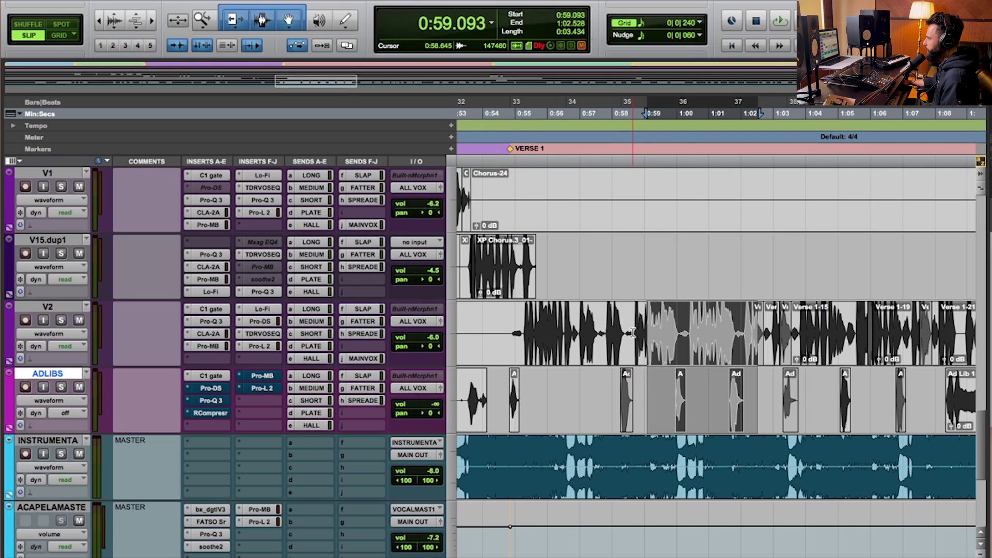
{"action": "left_click", "coordinate": [633, 333], "text": "shift"}
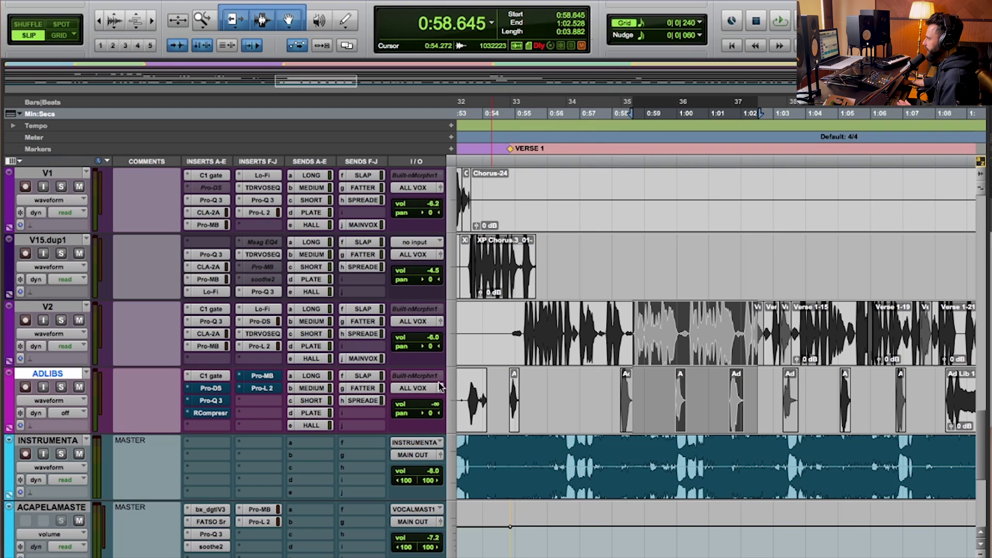
{"action": "key", "text": "space"}
{"action": "left_click_drag", "start_coordinate": [439, 387], "coordinate": [441, 338]}
Select 0:58.752 to 1:02.186 across V2 and ADLIBS, and open the ADLIBS track's RCompressor with its window moved clear of the lower tracks.
{"action": "left_click", "coordinate": [711, 412]}
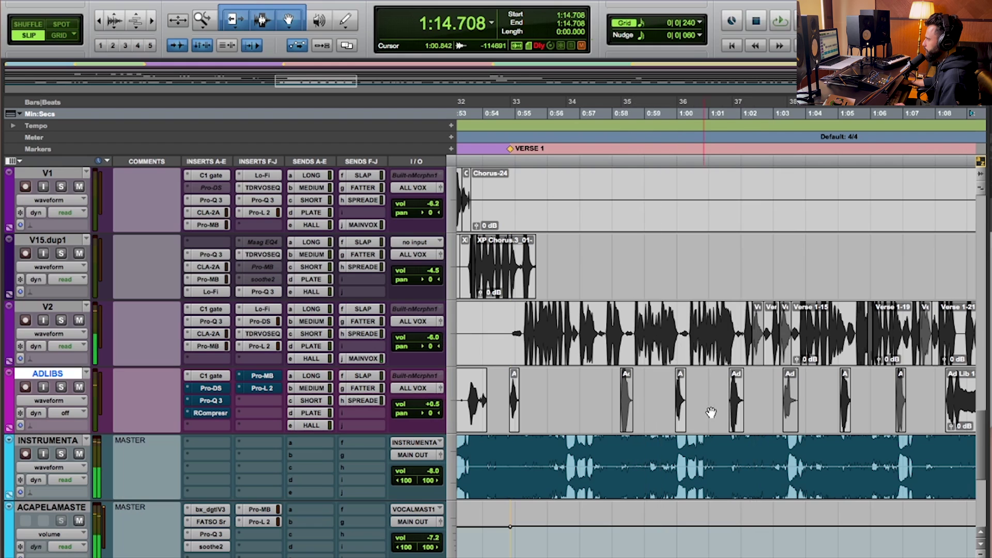
{"action": "left_click", "coordinate": [681, 403]}
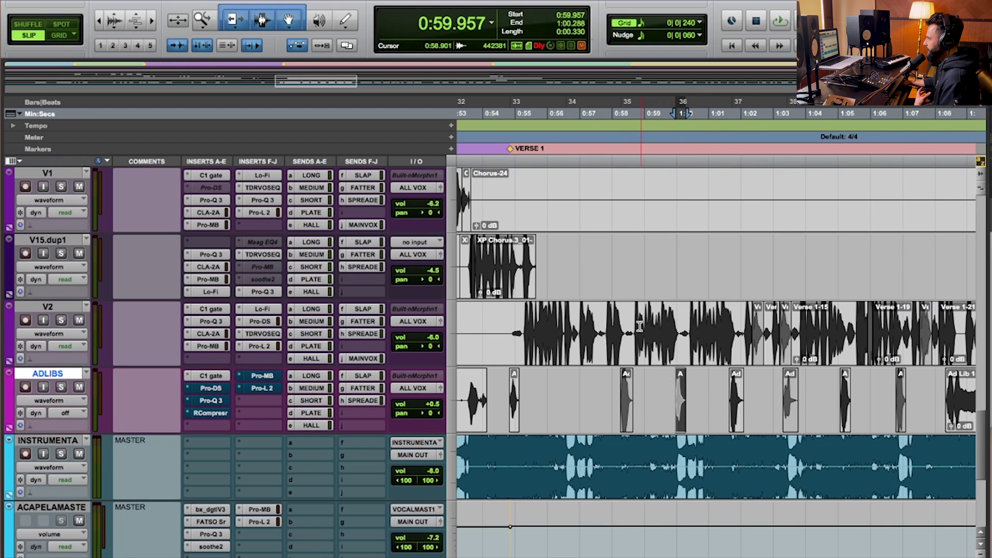
{"action": "left_click_drag", "start_coordinate": [640, 327], "coordinate": [747, 409]}
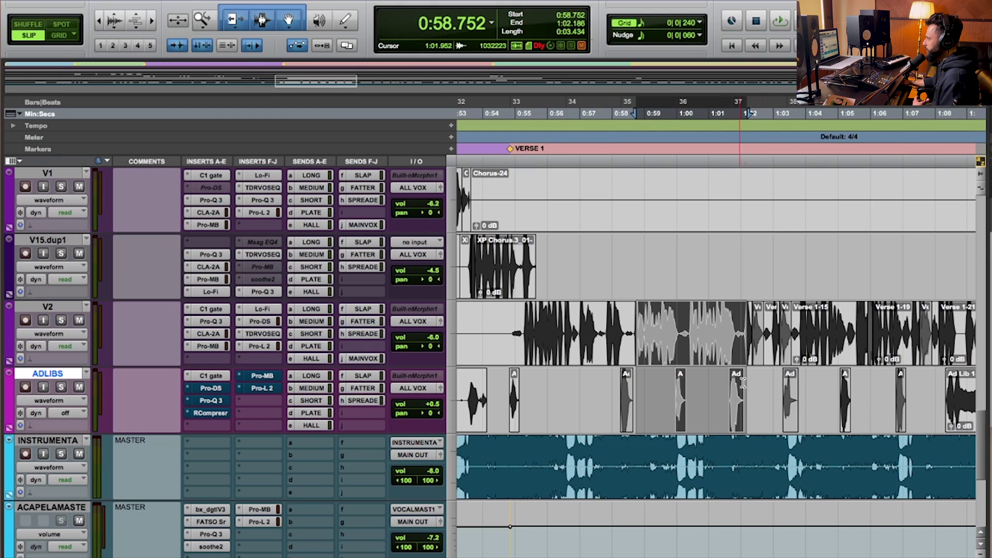
{"action": "left_click", "coordinate": [212, 413]}
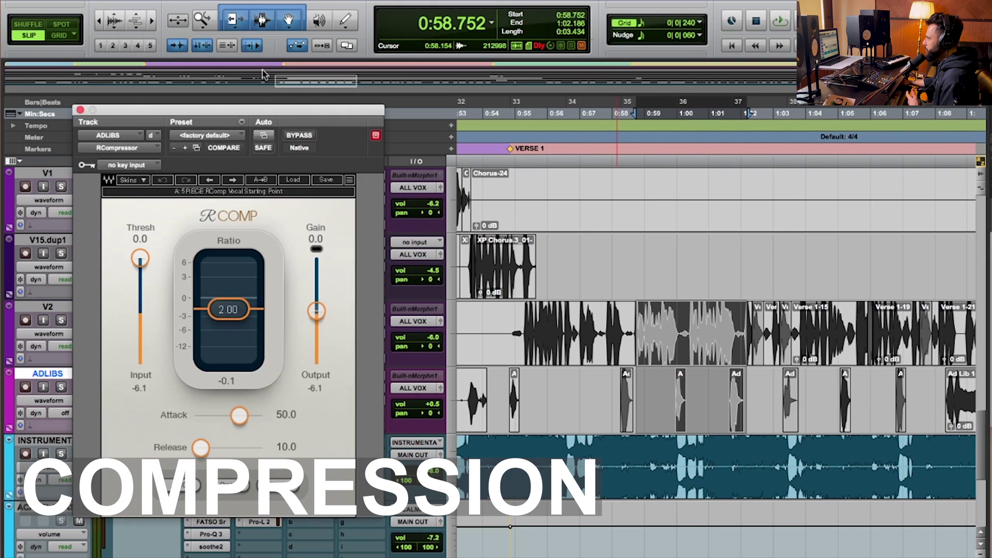
{"action": "left_click_drag", "start_coordinate": [265, 115], "coordinate": [255, 74]}
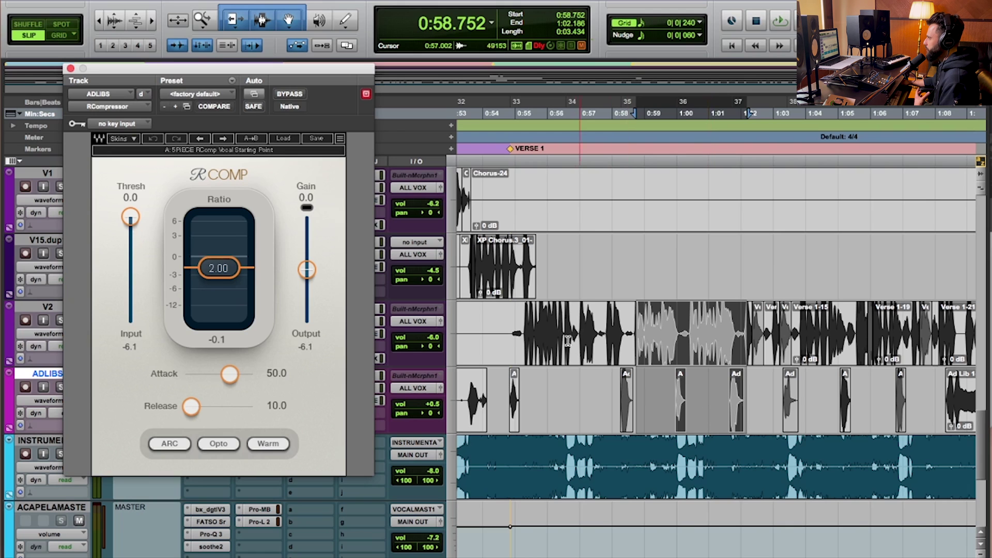
Set the ADLIBS RCompressor to Manual release, threshold −16.4 and gain 1.1, and select the two ad-libs spanning 0:59.957 to 1:02.080.
{"action": "double_click", "coordinate": [679, 401]}
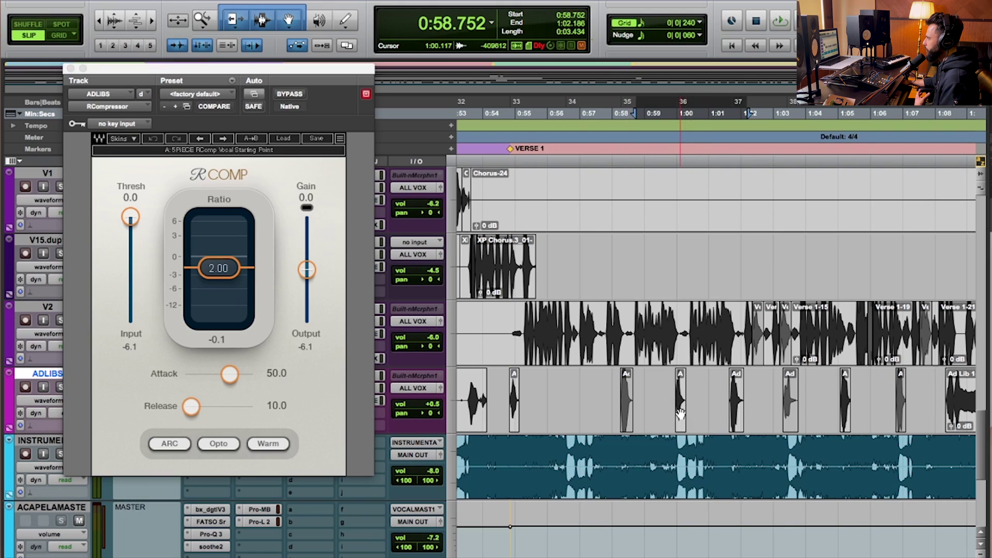
{"action": "double_click", "coordinate": [739, 413]}
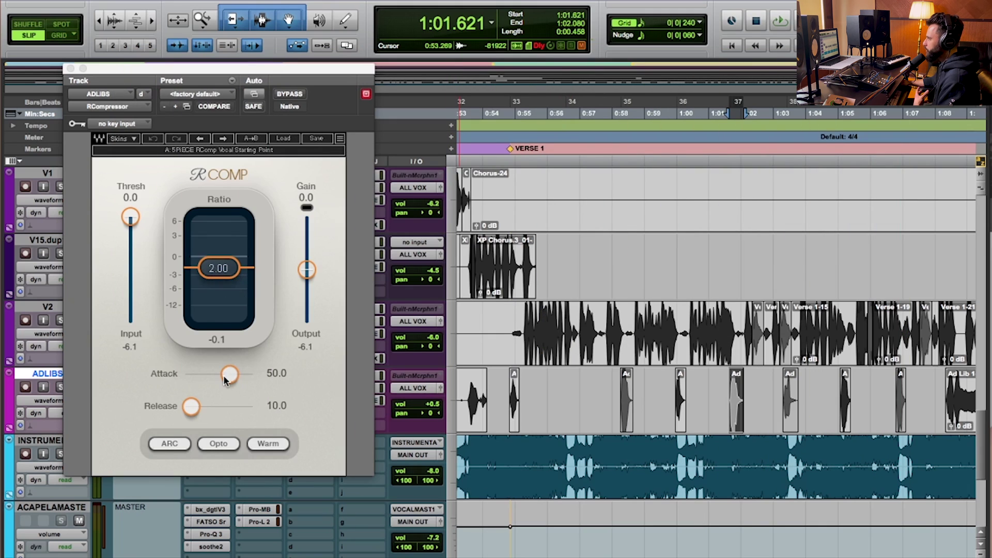
{"action": "left_click", "coordinate": [177, 444]}
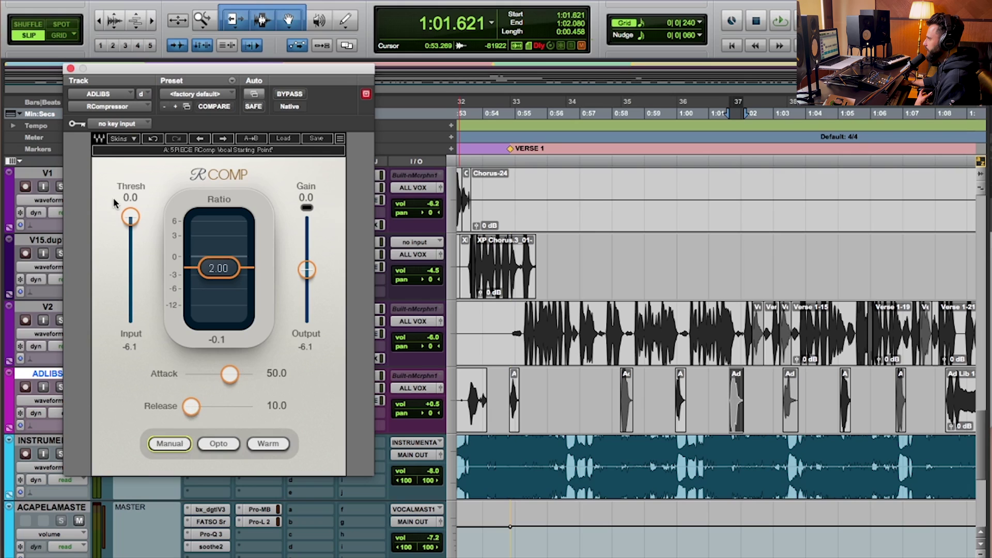
{"action": "left_click_drag", "start_coordinate": [134, 222], "coordinate": [131, 244]}
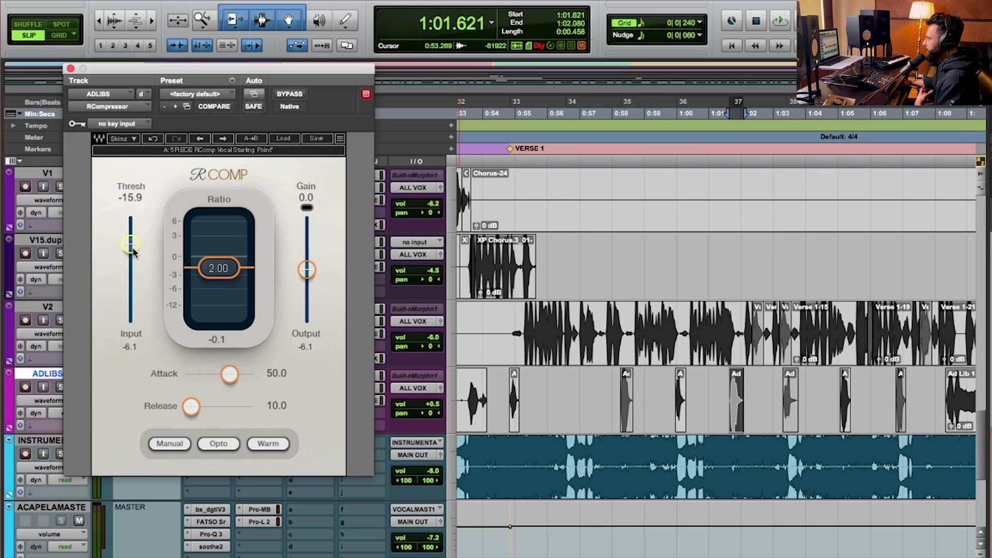
{"action": "left_click", "coordinate": [679, 410], "text": "shift"}
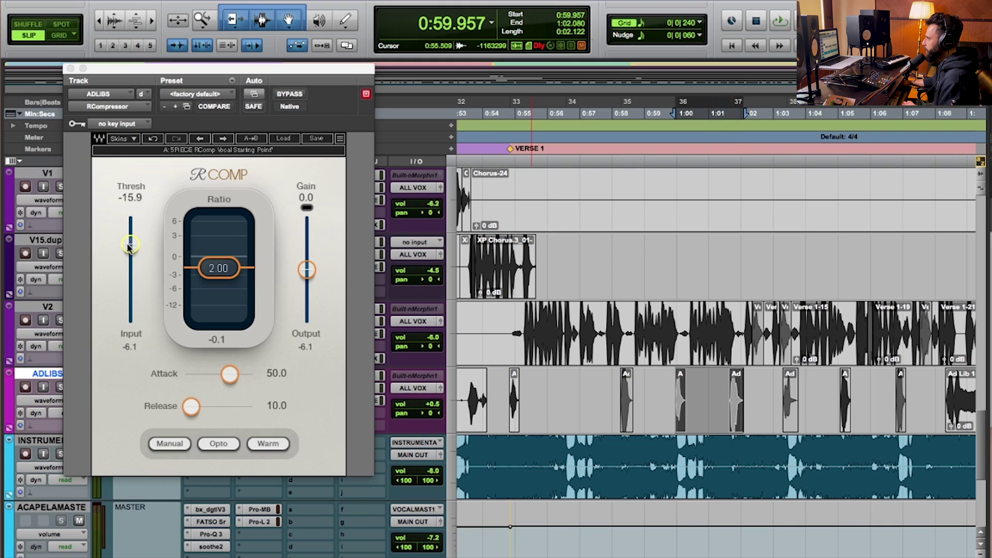
{"action": "left_click_drag", "start_coordinate": [129, 248], "coordinate": [130, 249]}
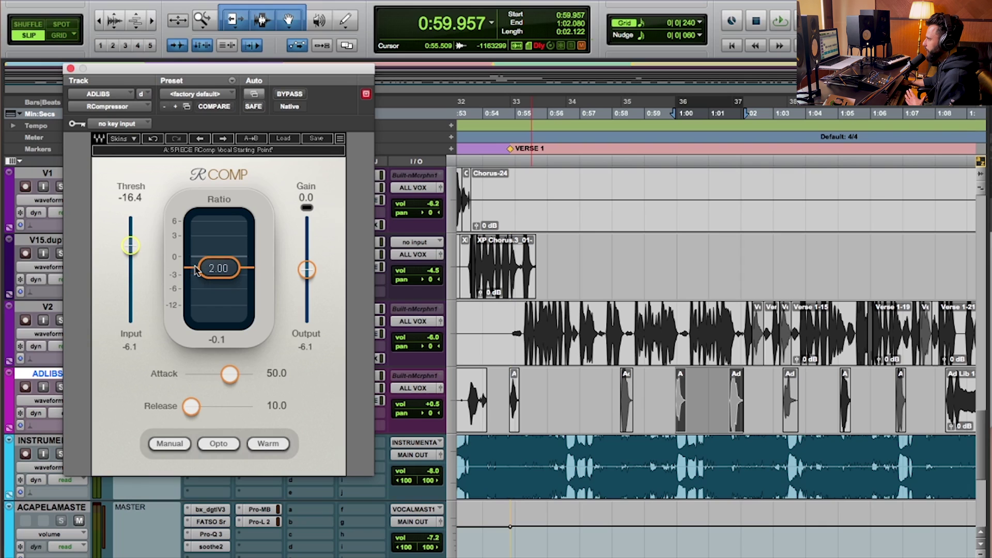
{"action": "left_click_drag", "start_coordinate": [307, 269], "coordinate": [307, 267]}
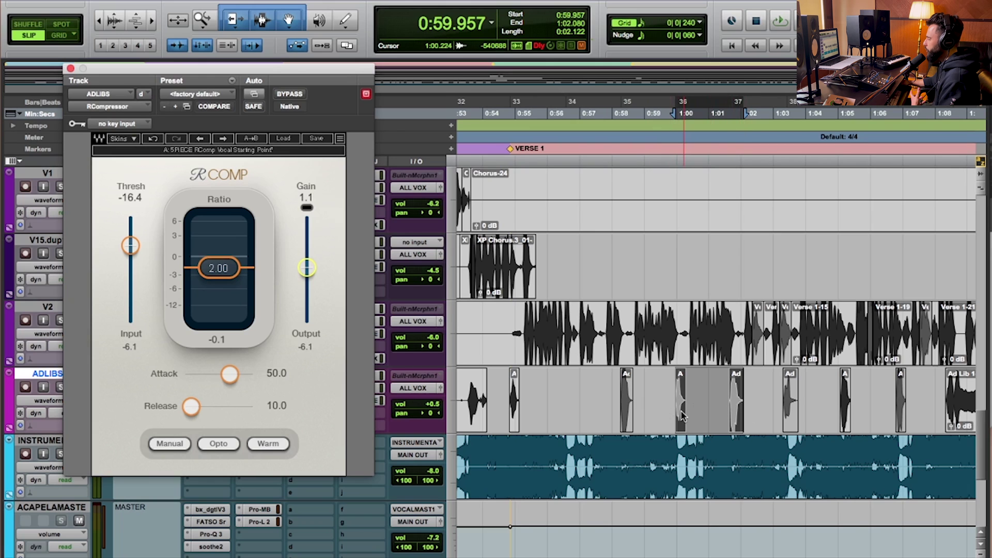
While playing 0:58.602 to 1:02.656 across V2 and ADLIBS, set the RCompressor threshold to −24.5 and gain to 1.0, comparing with bypass.
{"action": "left_click", "coordinate": [655, 383]}
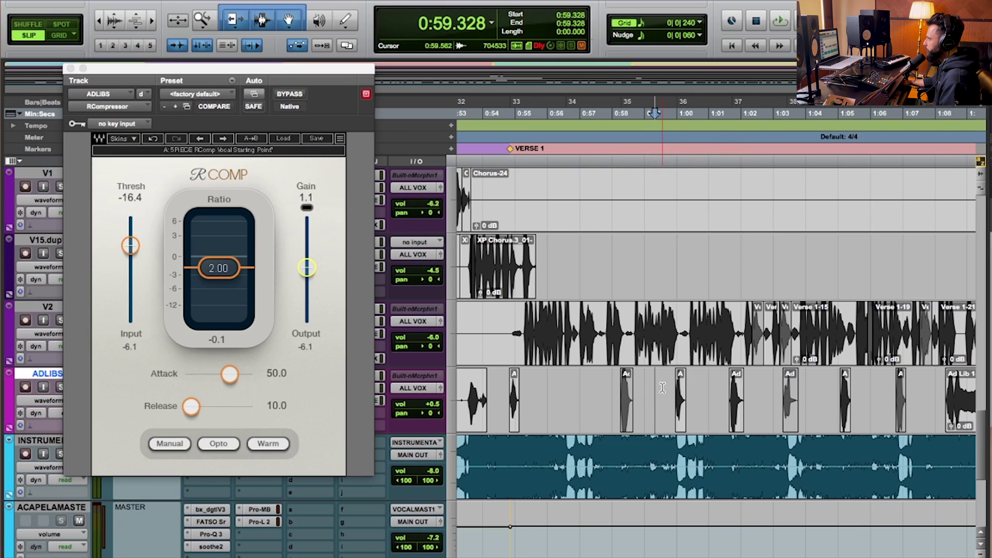
{"action": "left_click_drag", "start_coordinate": [633, 331], "coordinate": [763, 394]}
{"action": "key", "text": "space"}
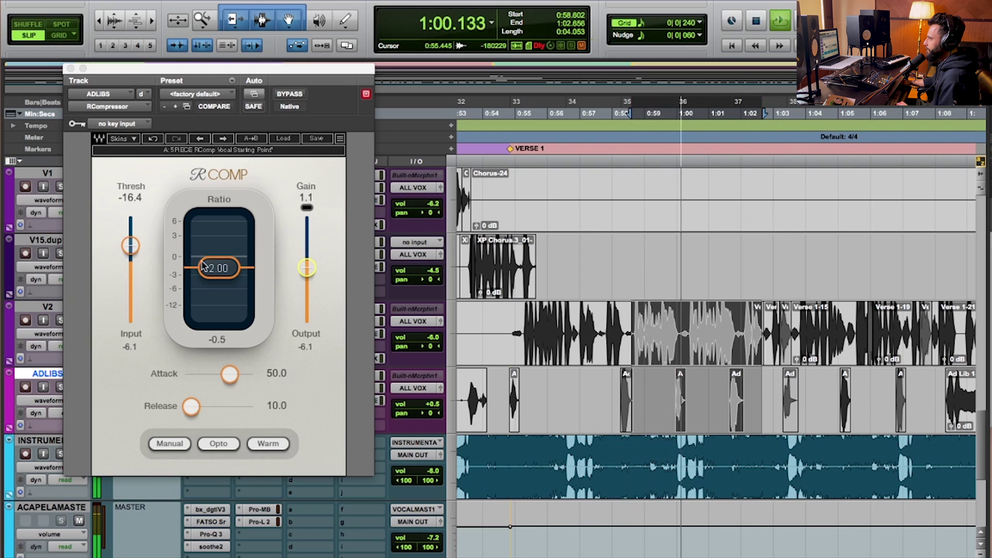
{"action": "left_click_drag", "start_coordinate": [130, 245], "coordinate": [130, 259]}
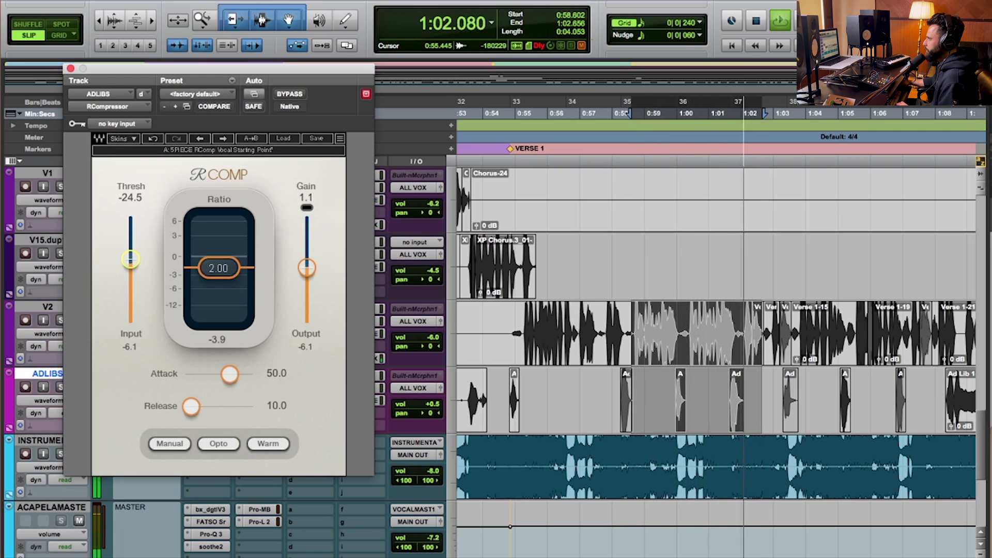
{"action": "left_click_drag", "start_coordinate": [307, 266], "coordinate": [307, 267]}
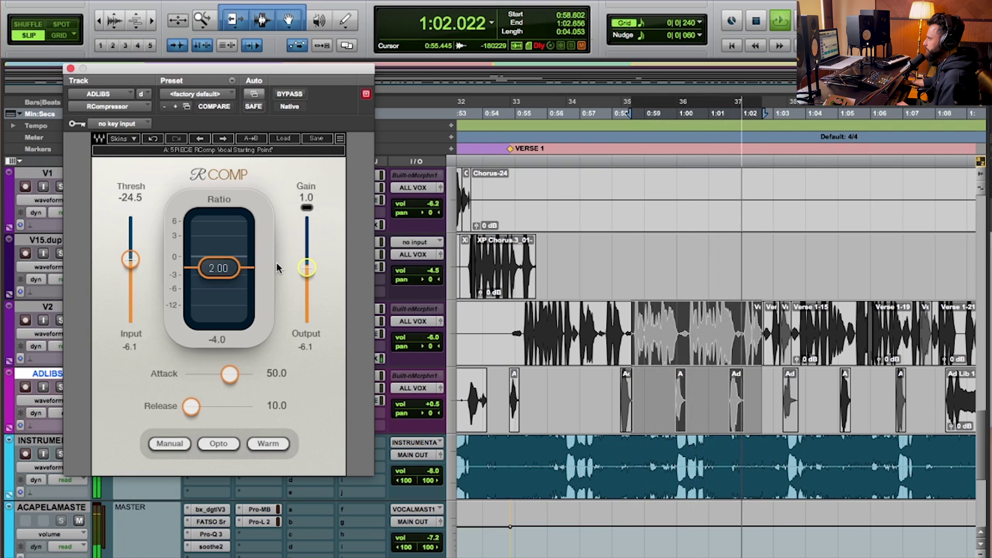
{"action": "left_click", "coordinate": [289, 94]}
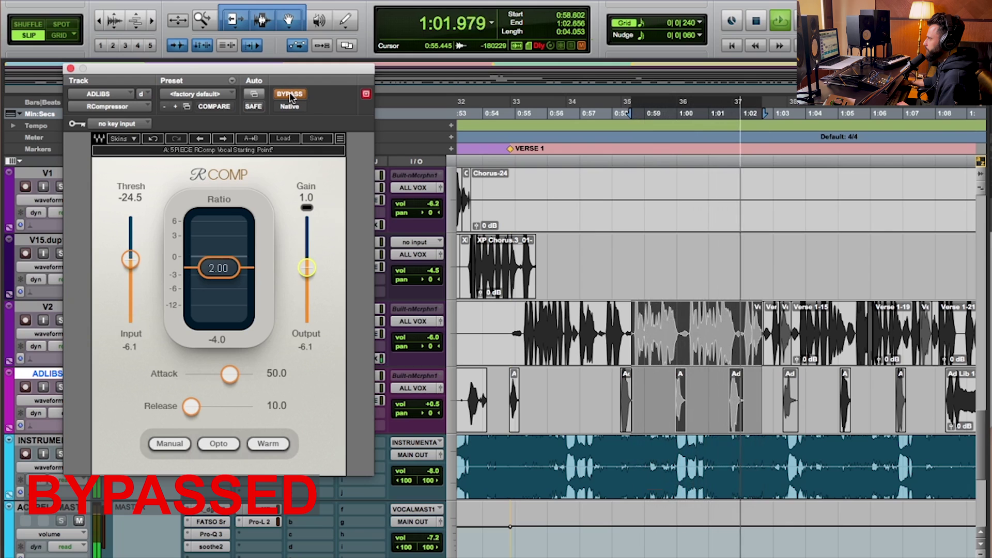
{"action": "left_click", "coordinate": [290, 94]}
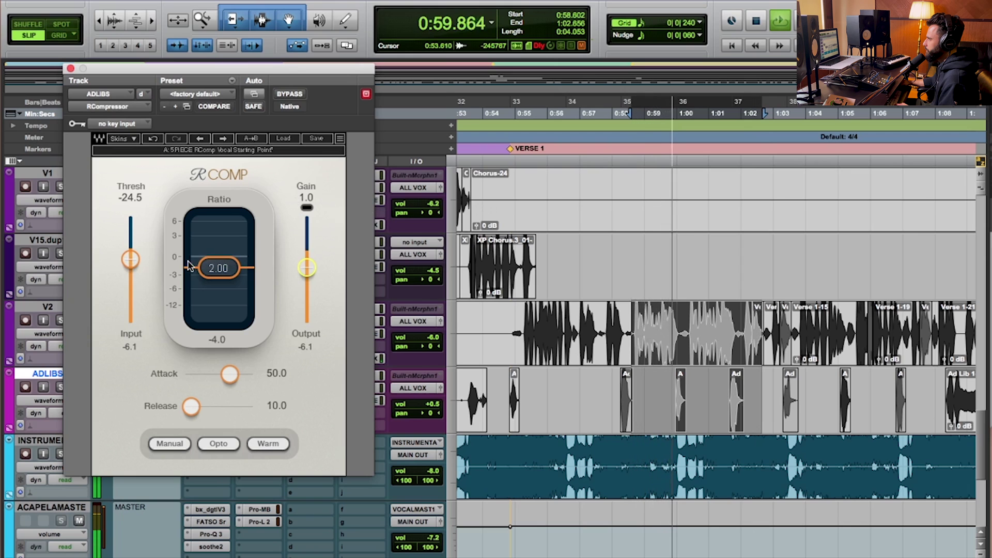
Set the RCompressor threshold to −28.0 and gain to 1.5, compare with bypass, stop playback and close the plug-in.
{"action": "left_click_drag", "start_coordinate": [131, 259], "coordinate": [131, 266]}
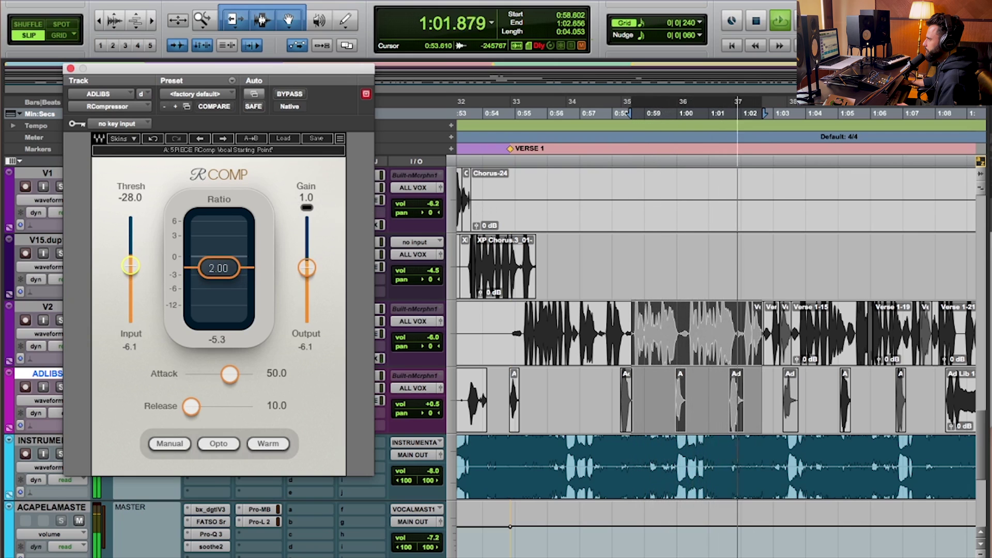
{"action": "left_click_drag", "start_coordinate": [307, 268], "coordinate": [307, 267]}
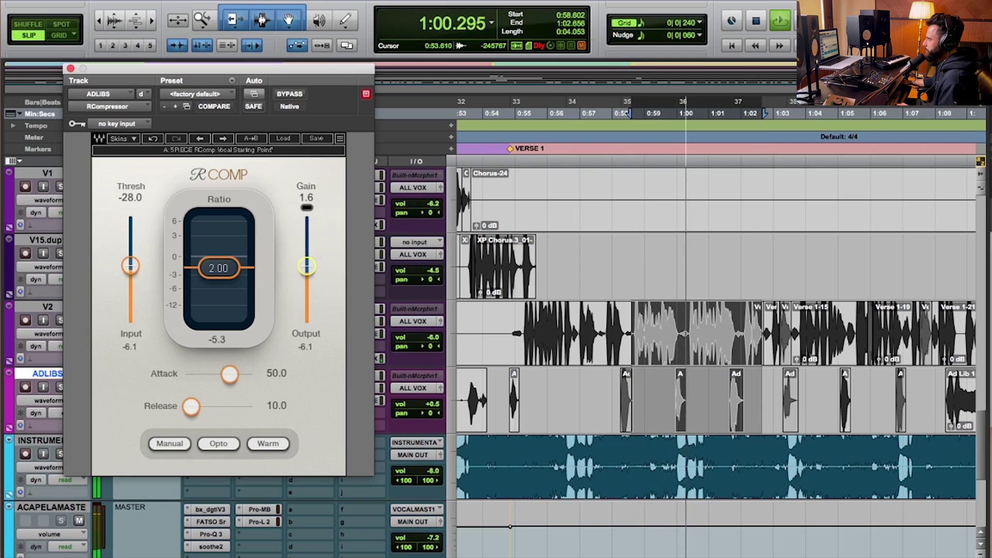
{"action": "left_click", "coordinate": [287, 95]}
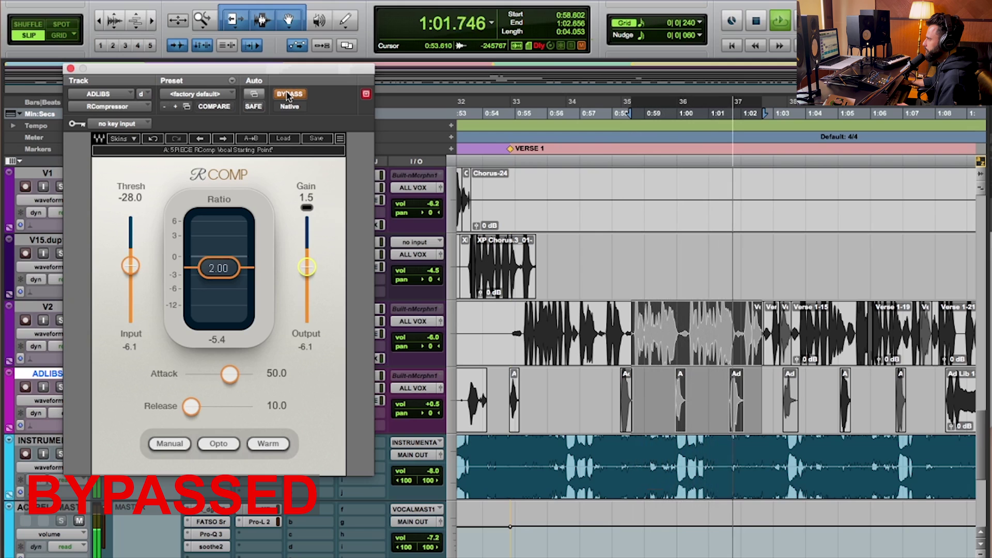
{"action": "left_click", "coordinate": [288, 95]}
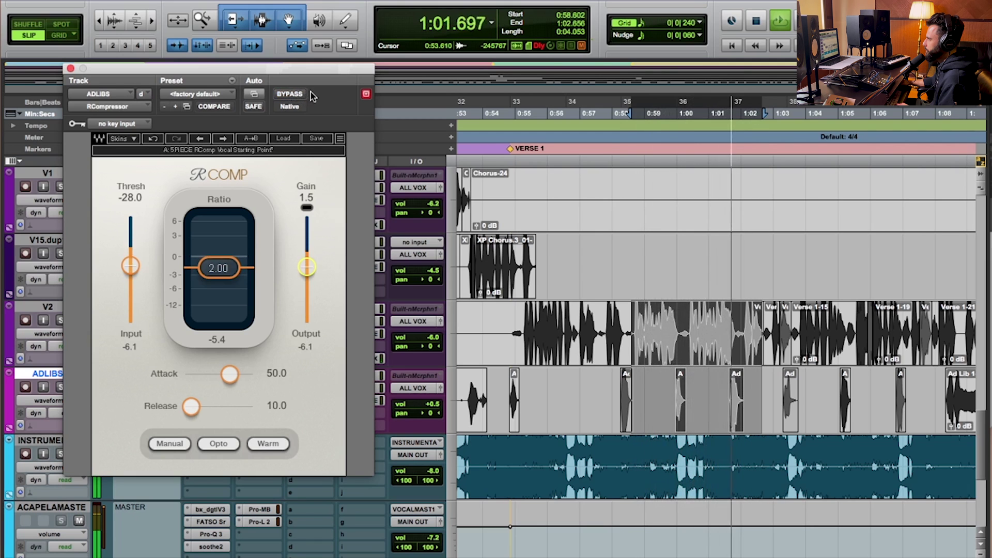
{"action": "key", "text": "space"}
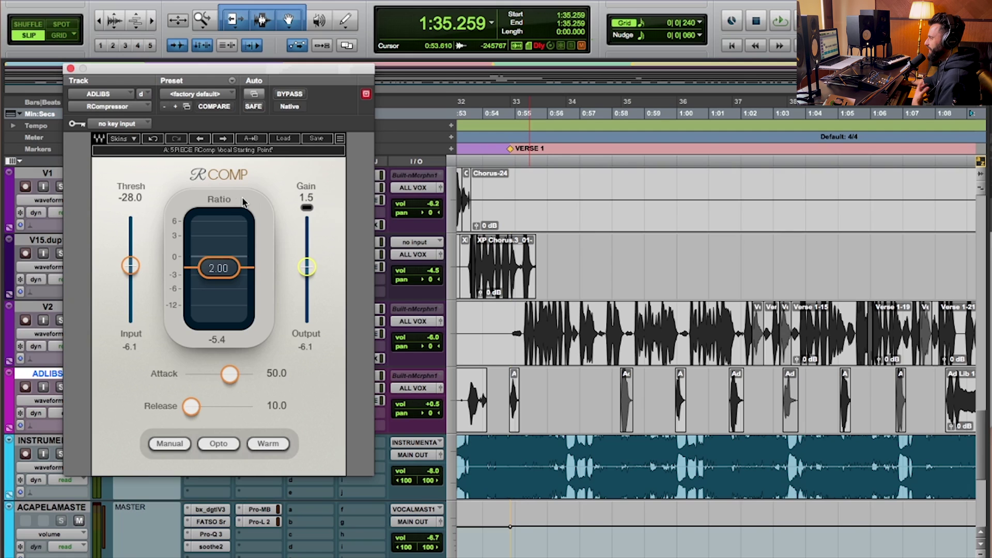
{"action": "left_click", "coordinate": [70, 69]}
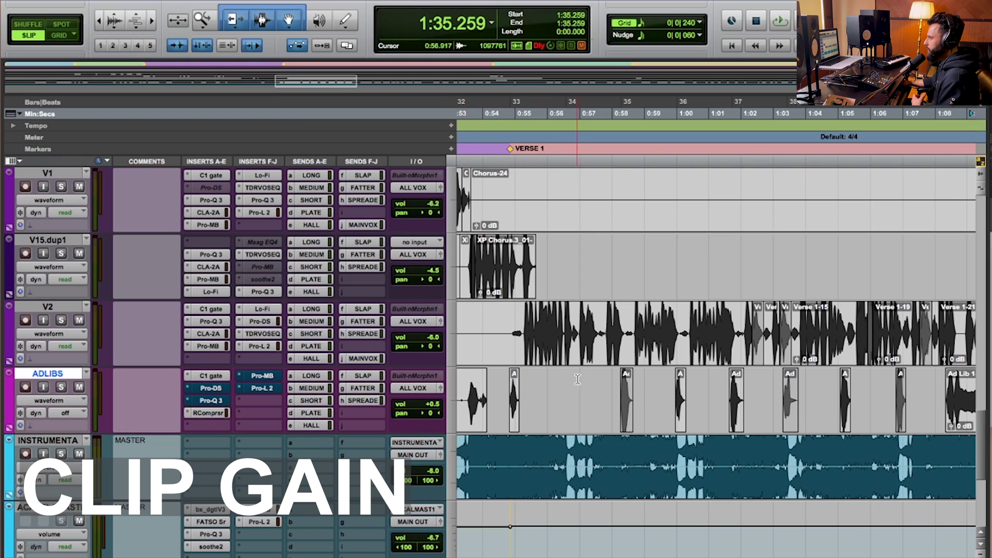
{"action": "left_click", "coordinate": [207, 413]}
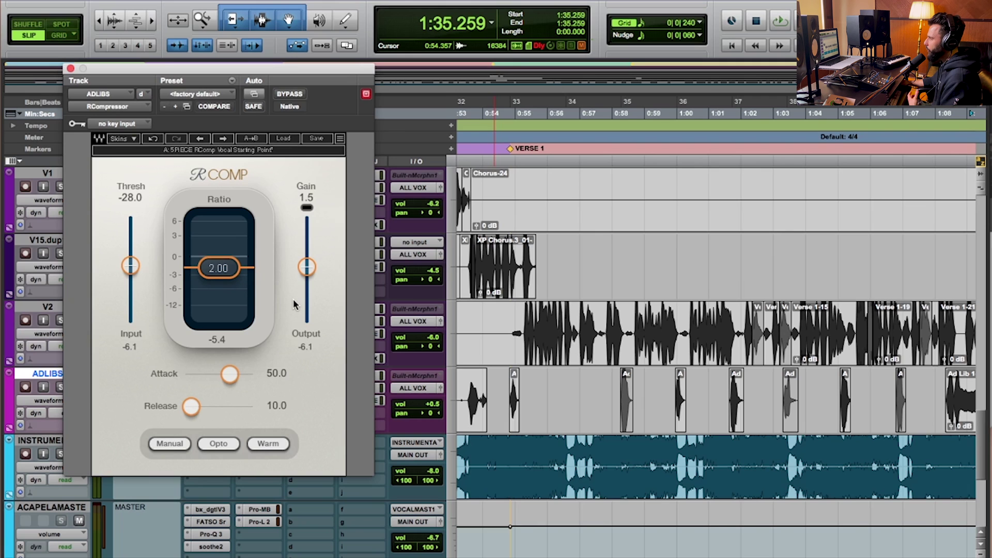
{"action": "key", "text": "super+w"}
On the ADLIBS track, set the clip gain to −2.0 dB for the ad-lib at 1:01.621 and +1.0 dB for the one at 0:59.957.
{"action": "left_click", "coordinate": [737, 421]}
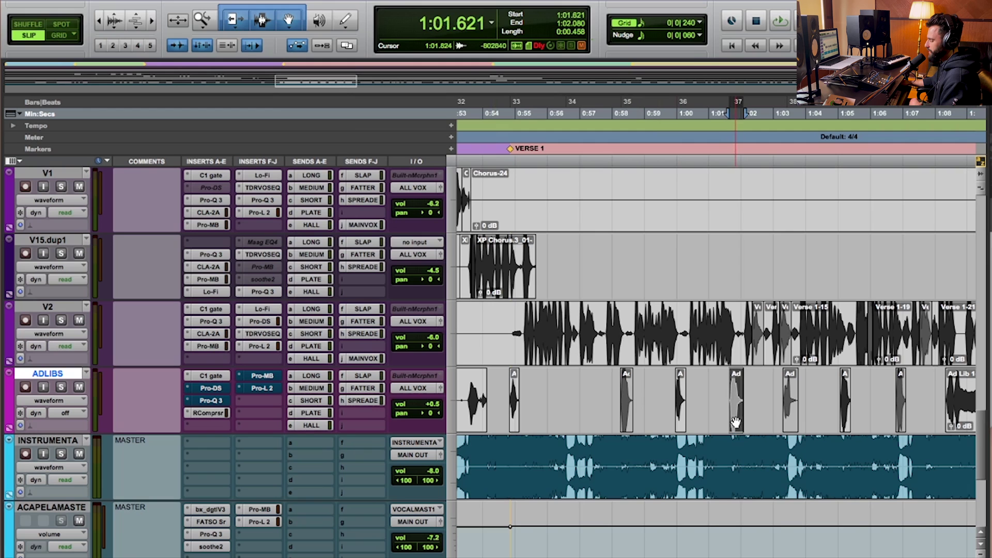
{"action": "key", "text": "super+bracketright"}
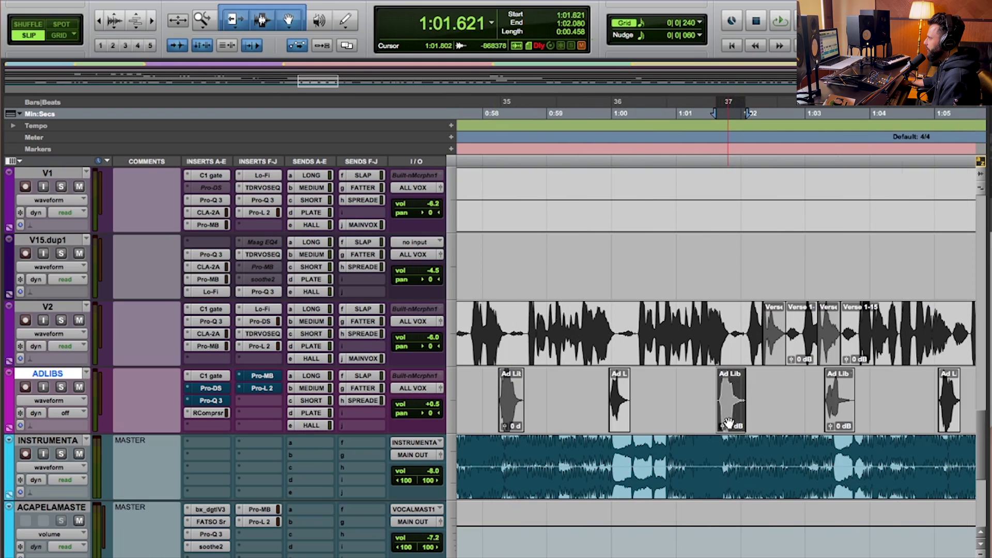
{"action": "left_click", "coordinate": [622, 413]}
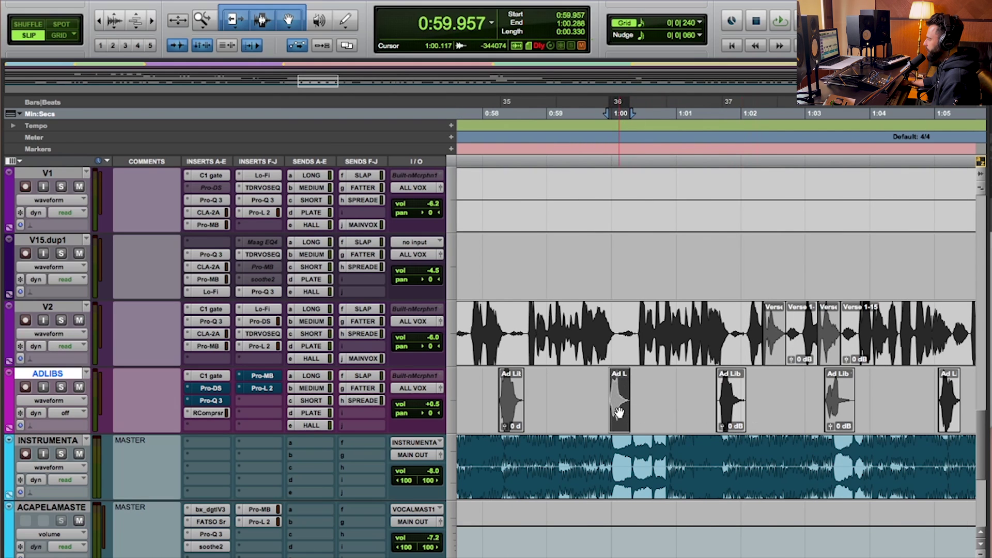
{"action": "left_click", "coordinate": [729, 416]}
{"action": "key", "text": "super+bracketright"}
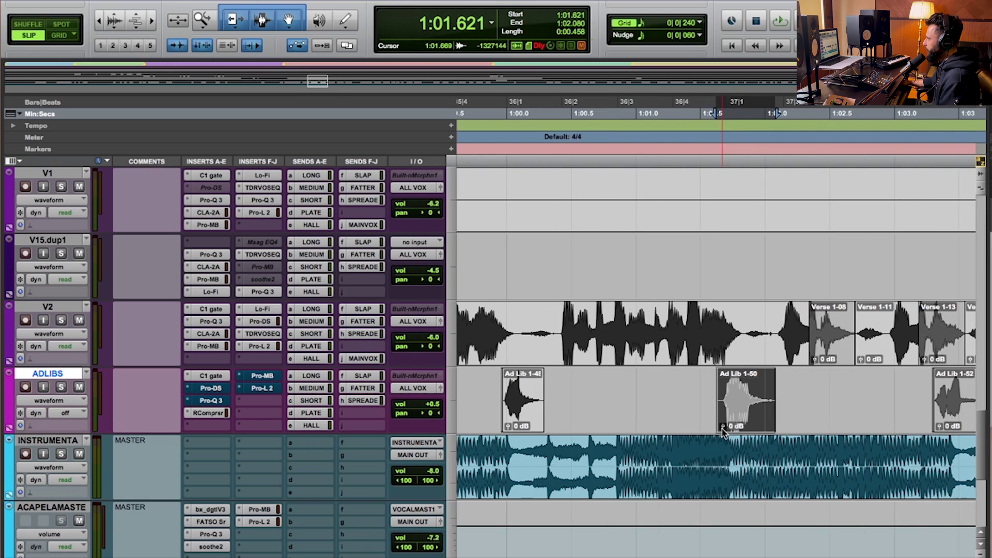
{"action": "left_click_drag", "start_coordinate": [726, 425], "coordinate": [722, 430]}
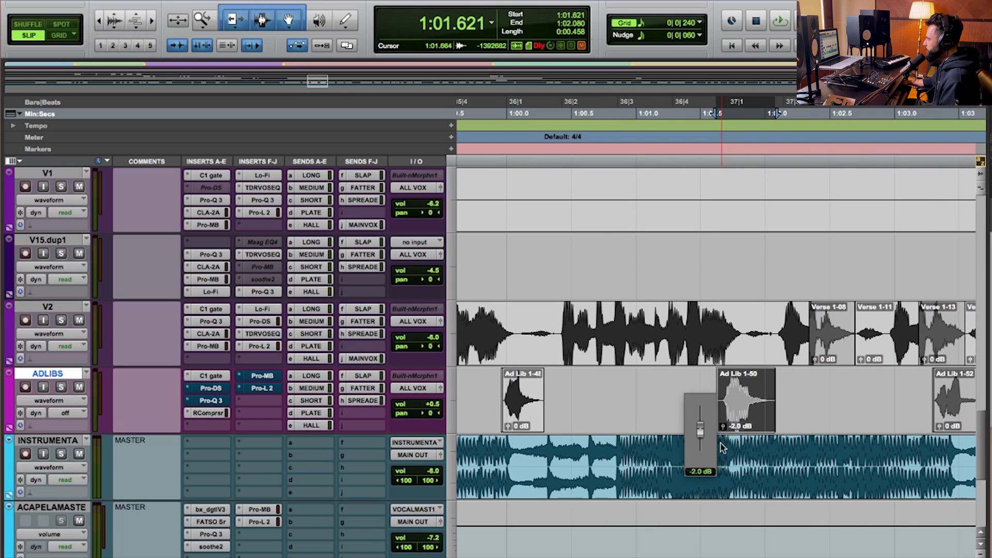
{"action": "left_click_drag", "start_coordinate": [723, 447], "coordinate": [722, 447]}
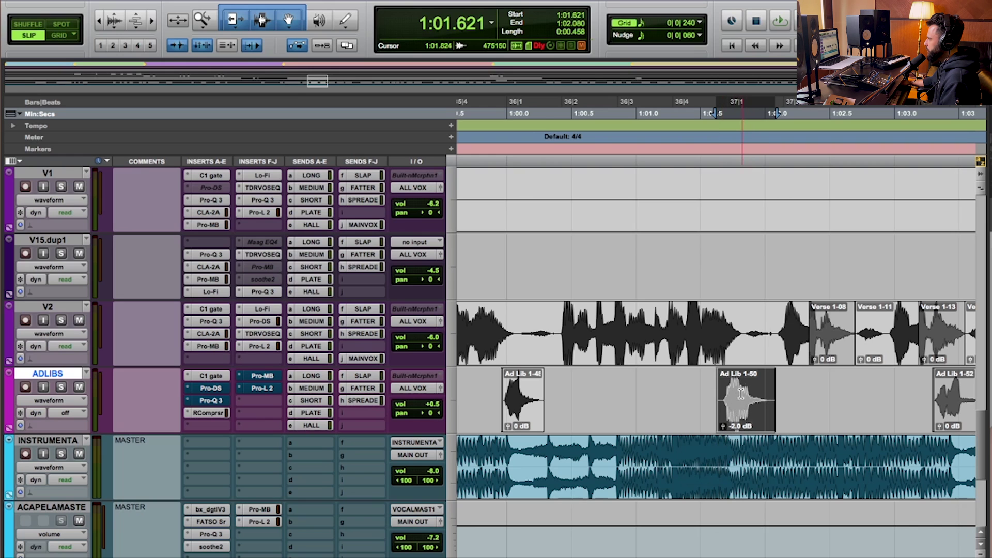
{"action": "left_click", "coordinate": [522, 409]}
{"action": "left_click_drag", "start_coordinate": [508, 427], "coordinate": [508, 416]}
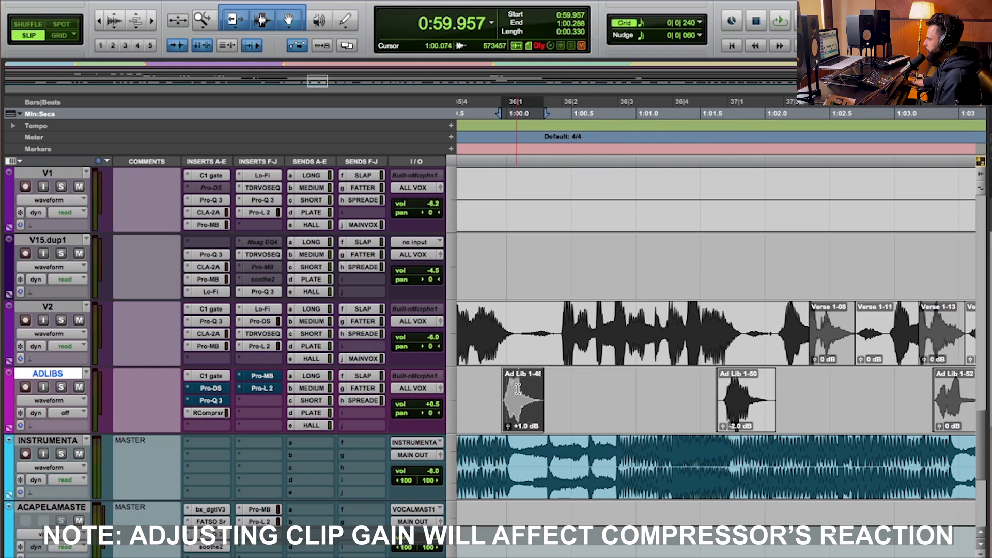
Play the ADLIBS selection from 0:59.957 to 1:02.080, setting the first ad-lib's clip gain to +1.5 dB and the second's to −3.0 dB.
{"action": "left_click", "coordinate": [755, 420], "text": "shift"}
{"action": "scroll", "coordinate": [653, 410], "scroll_direction": "left", "scroll_amount": 2}
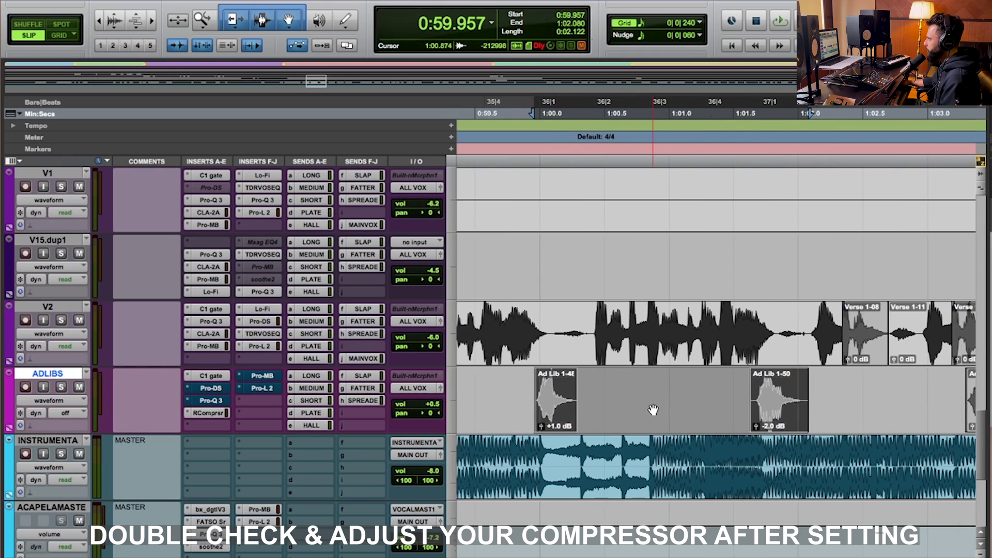
{"action": "scroll", "coordinate": [652, 413], "scroll_direction": "left", "scroll_amount": 2}
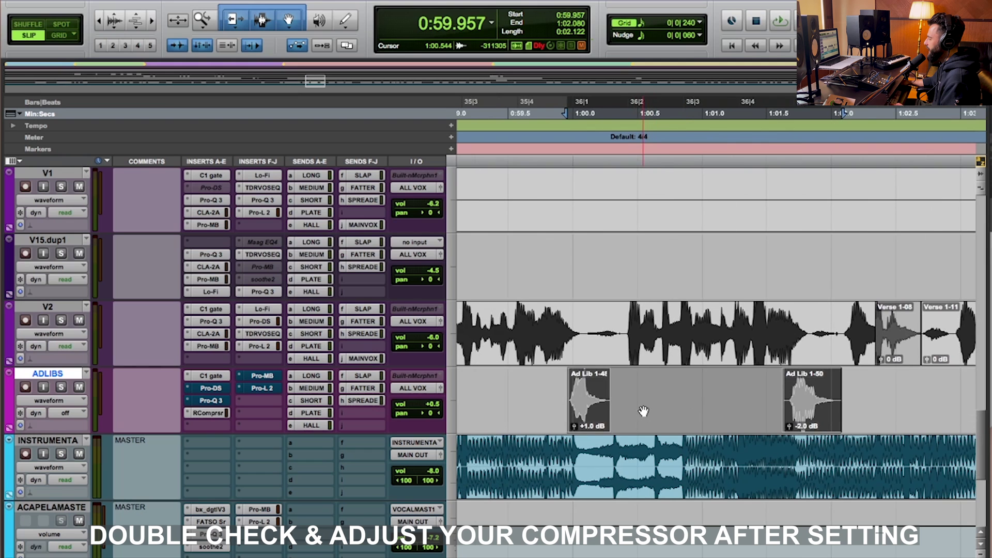
{"action": "key", "text": "space"}
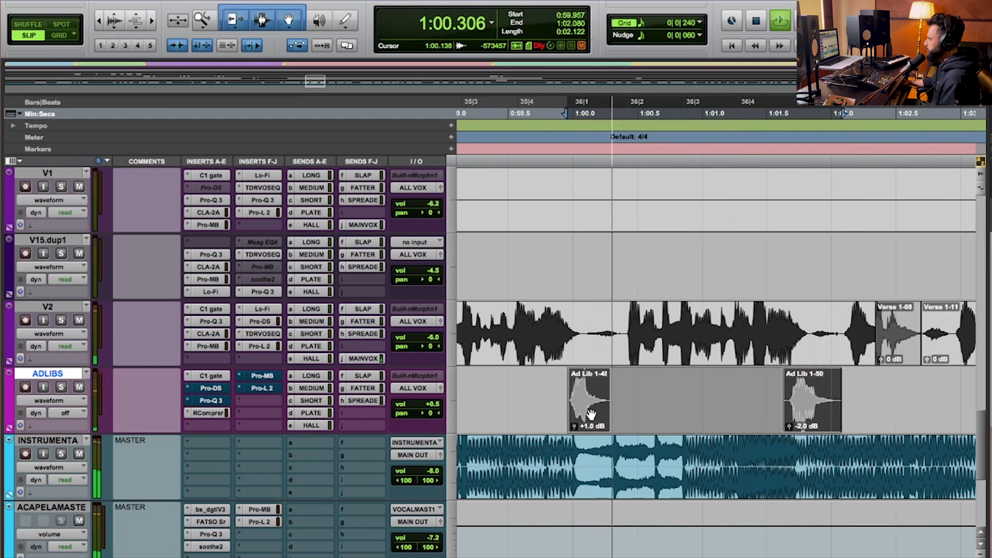
{"action": "left_click_drag", "start_coordinate": [574, 425], "coordinate": [576, 424]}
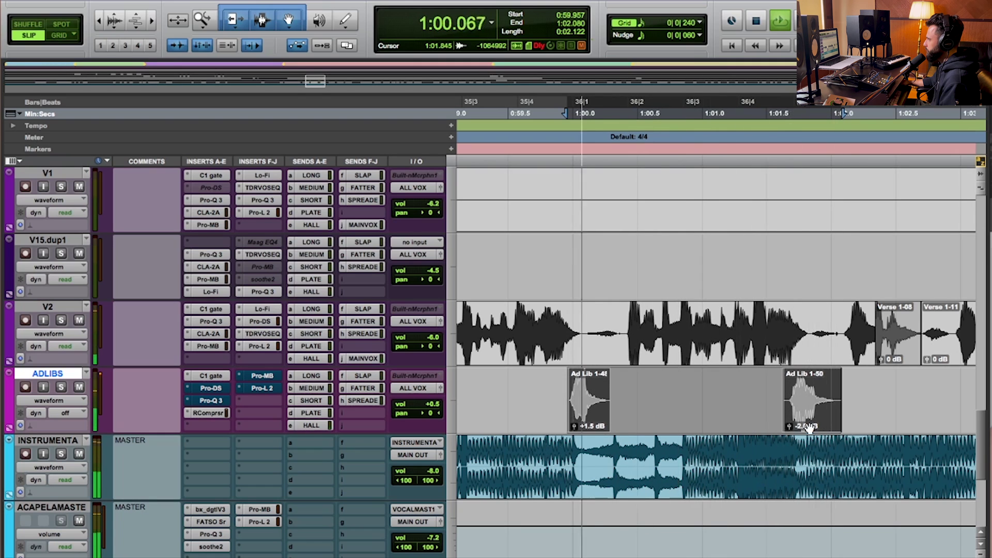
{"action": "left_click_drag", "start_coordinate": [793, 428], "coordinate": [792, 442]}
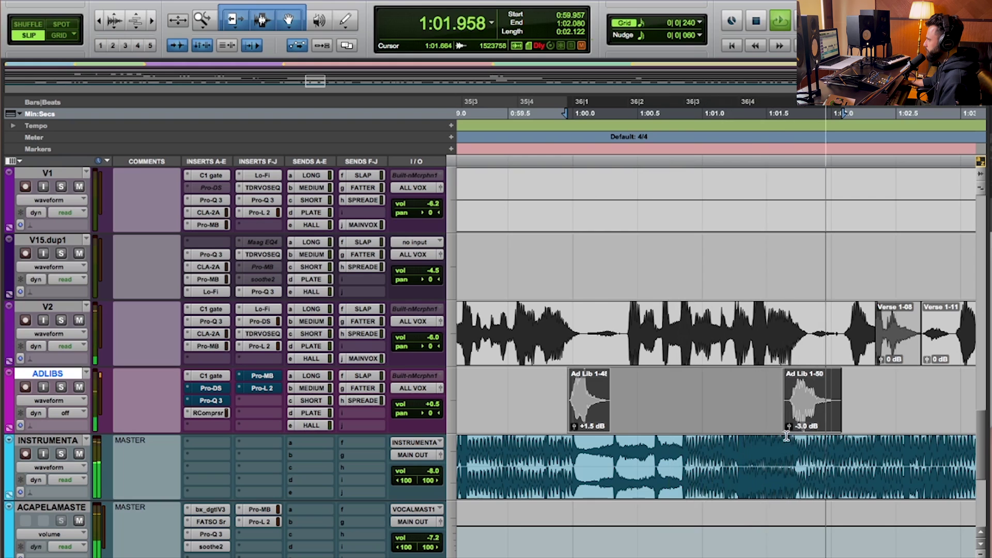
Play verse 1 from 0:57.386 to check the two ad-libs' levels against the lead vocal.
{"action": "key", "text": "r"}
{"action": "key", "text": "r"}
{"action": "key", "text": "space"}
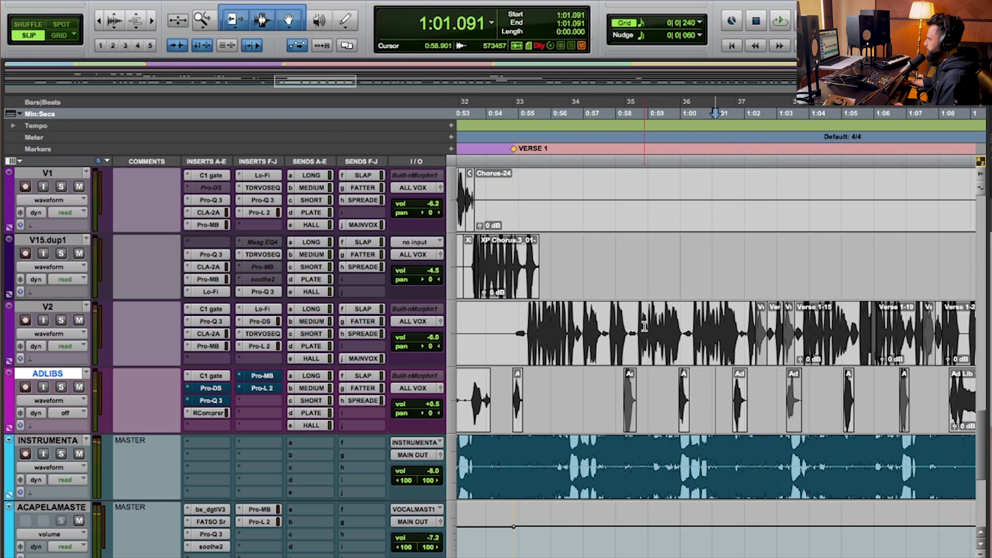
{"action": "left_click", "coordinate": [596, 324]}
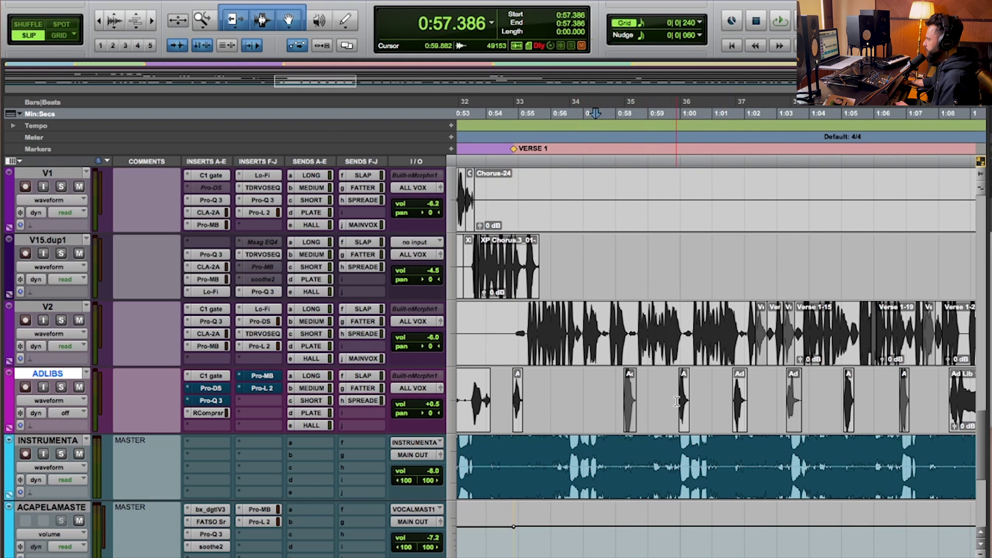
{"action": "key", "text": "space"}
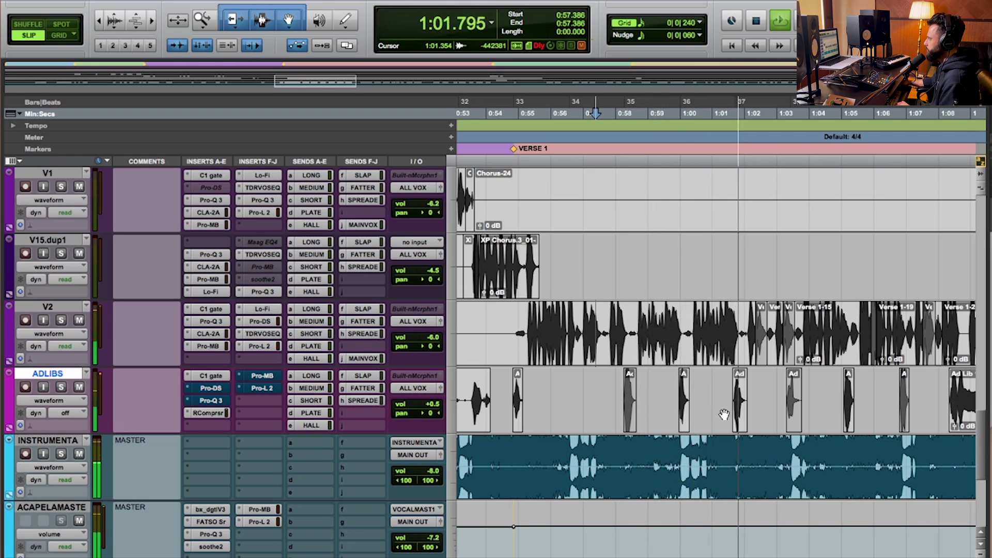
Stop playback and inspect the clip gain of the ad-lib at 1:01.621 on the ADLIBS track.
{"action": "key", "text": "space"}
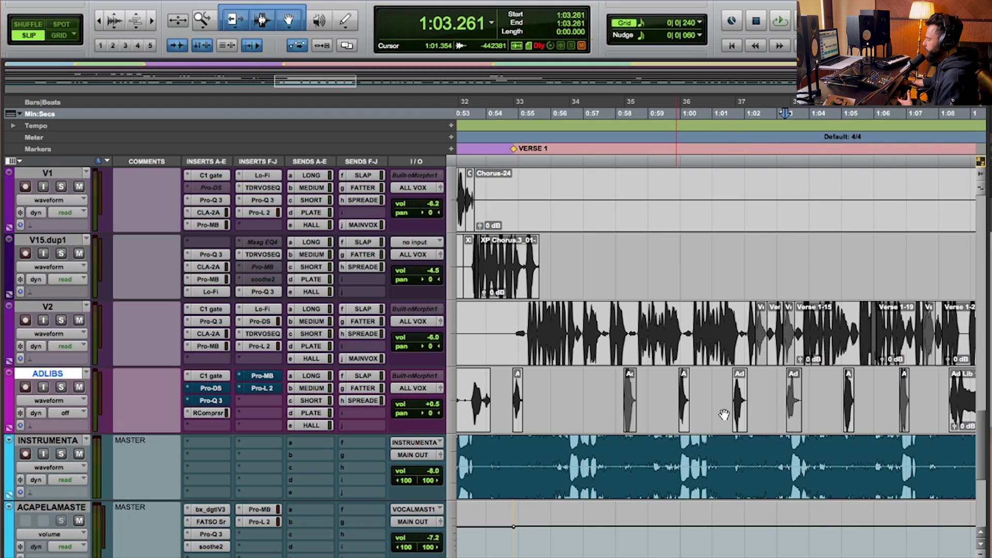
{"action": "left_click", "coordinate": [739, 414]}
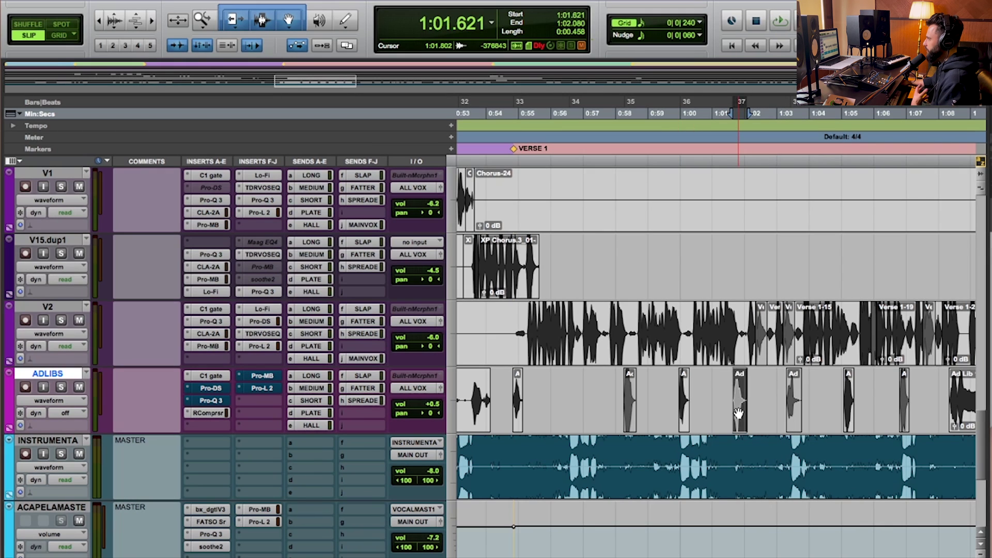
{"action": "key", "text": "e"}
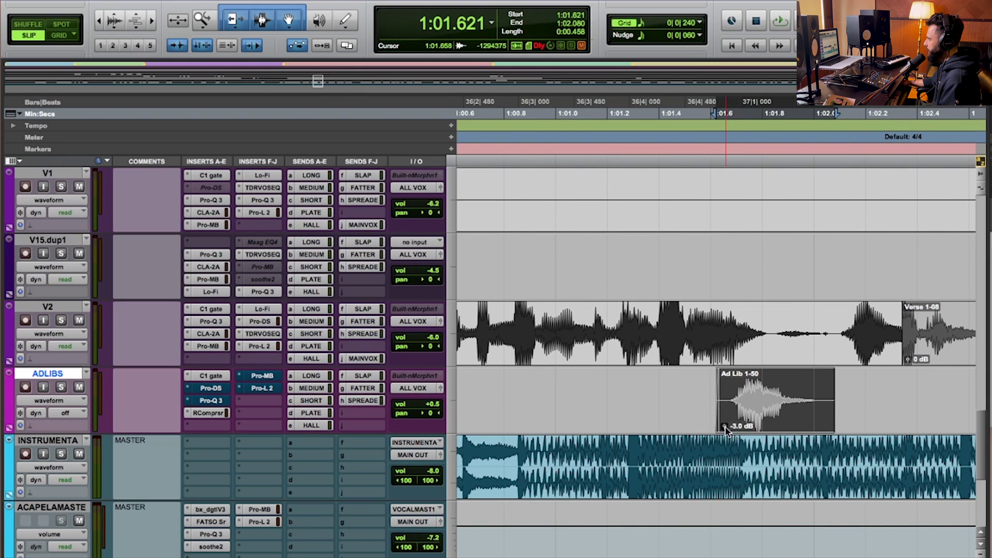
{"action": "key", "text": "e"}
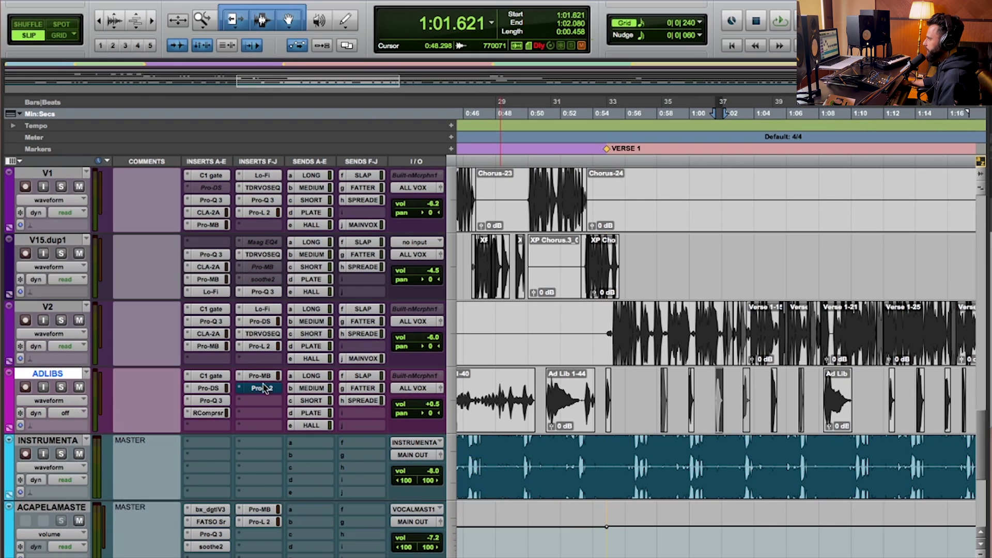
Display the ADLIBS track's volume automation and locate the level change where the hook starts, around 0:28.330.
{"action": "left_click", "coordinate": [60, 402]}
{"action": "left_click", "coordinate": [60, 414]}
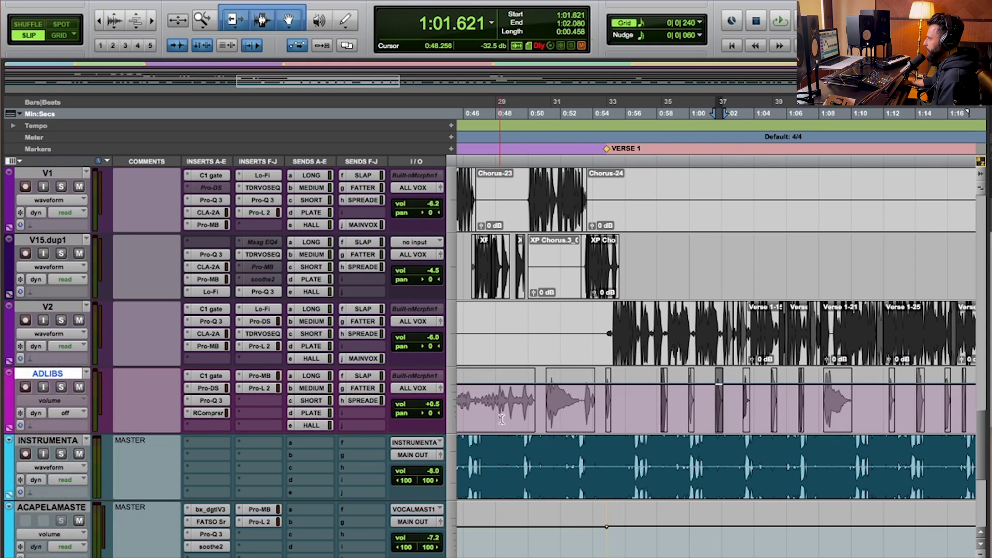
{"action": "key", "text": "r"}
{"action": "key", "text": "r"}
{"action": "key", "text": "r"}
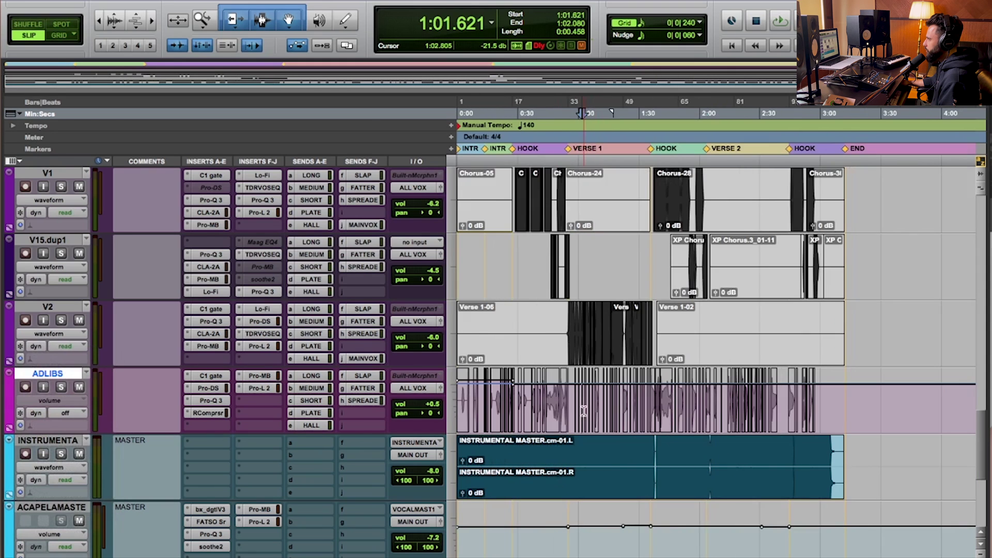
{"action": "left_click", "coordinate": [513, 408]}
{"action": "key", "text": "t"}
{"action": "key", "text": "t"}
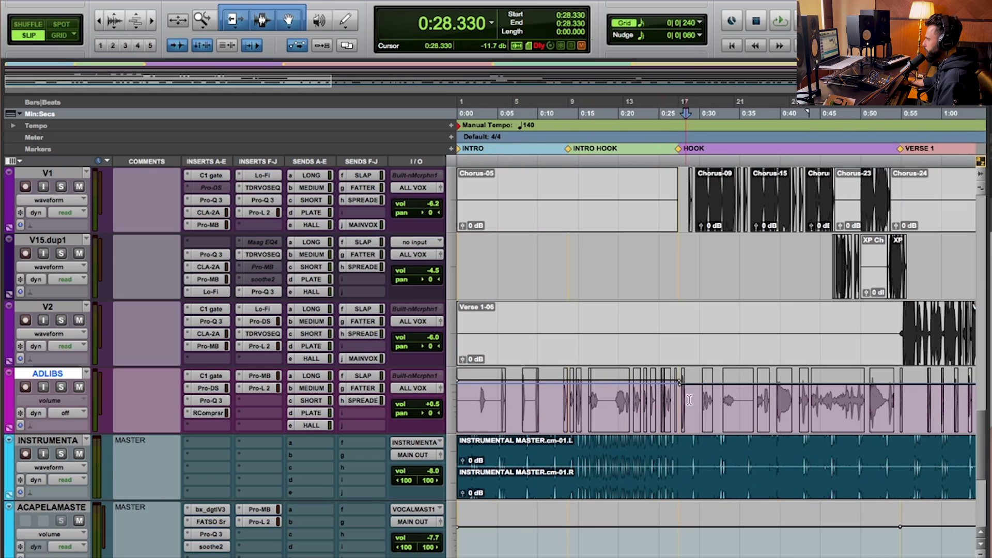
Examine the ADLIBS volume automation at an enlarged track height, comparing the intro up to 0:28.586 with the hook.
{"action": "left_click_drag", "start_coordinate": [689, 385], "coordinate": [371, 408]}
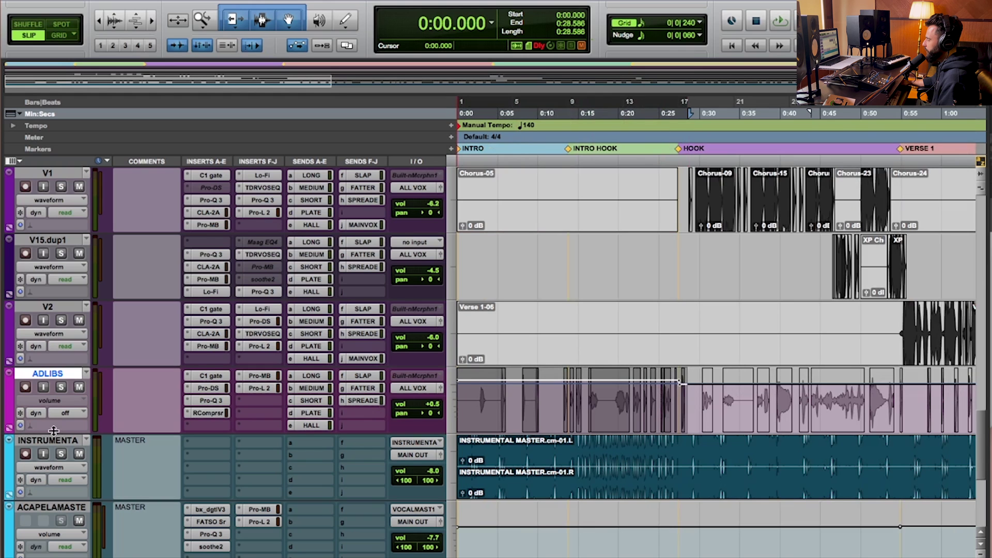
{"action": "left_click_drag", "start_coordinate": [53, 431], "coordinate": [53, 541]}
{"action": "left_click_drag", "start_coordinate": [546, 408], "coordinate": [550, 408]}
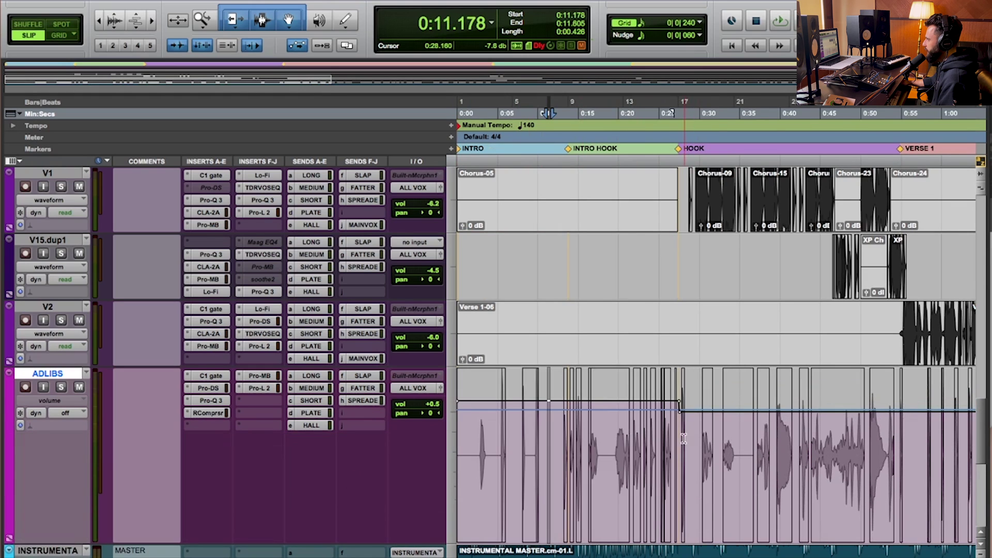
{"action": "left_click_drag", "start_coordinate": [692, 439], "coordinate": [937, 438]}
{"action": "key", "text": "r"}
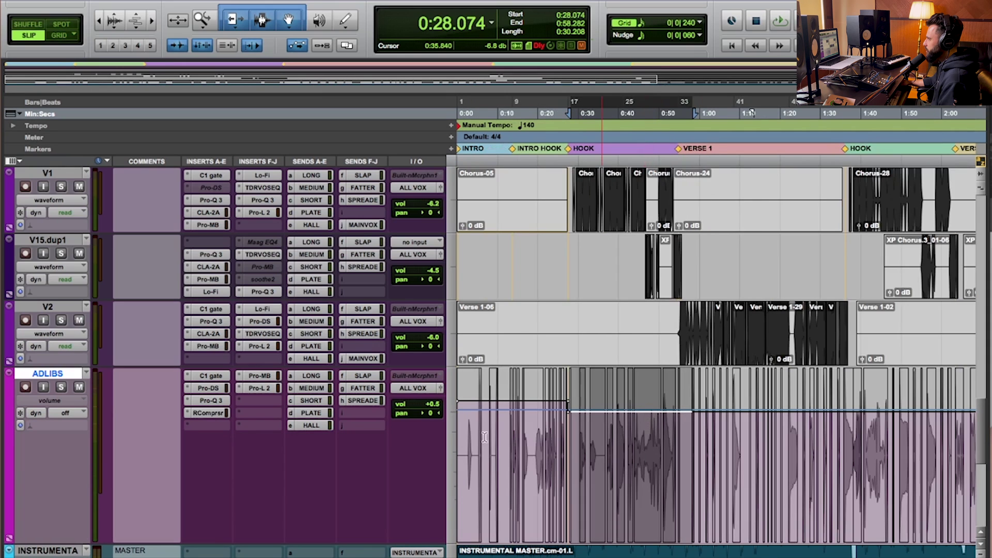
{"action": "left_click_drag", "start_coordinate": [32, 541], "coordinate": [34, 422]}
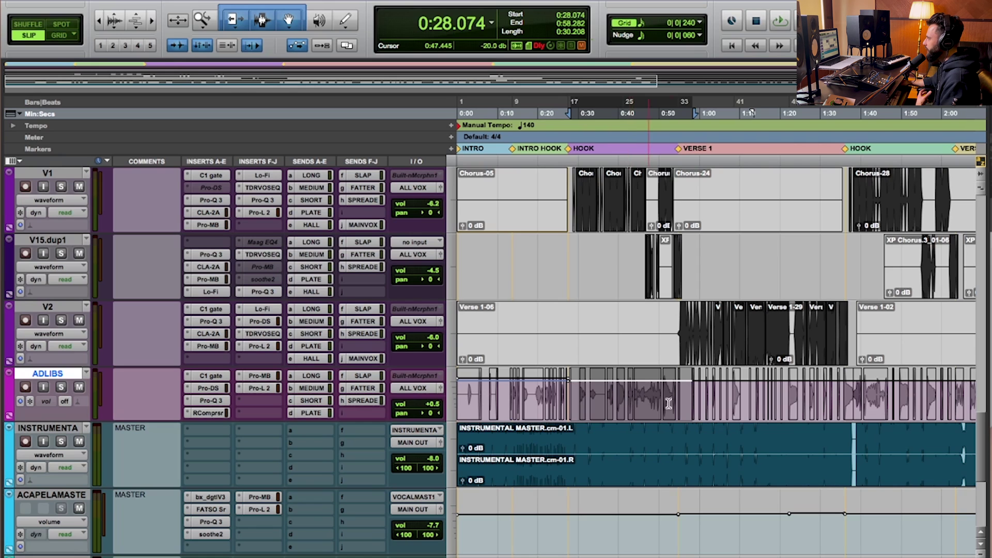
Examine the ADLIBS volume automation in the intro, the hook from 0:37.546 to 0:55.125 and the start of verse 1.
{"action": "left_click", "coordinate": [505, 402]}
{"action": "left_click", "coordinate": [485, 401]}
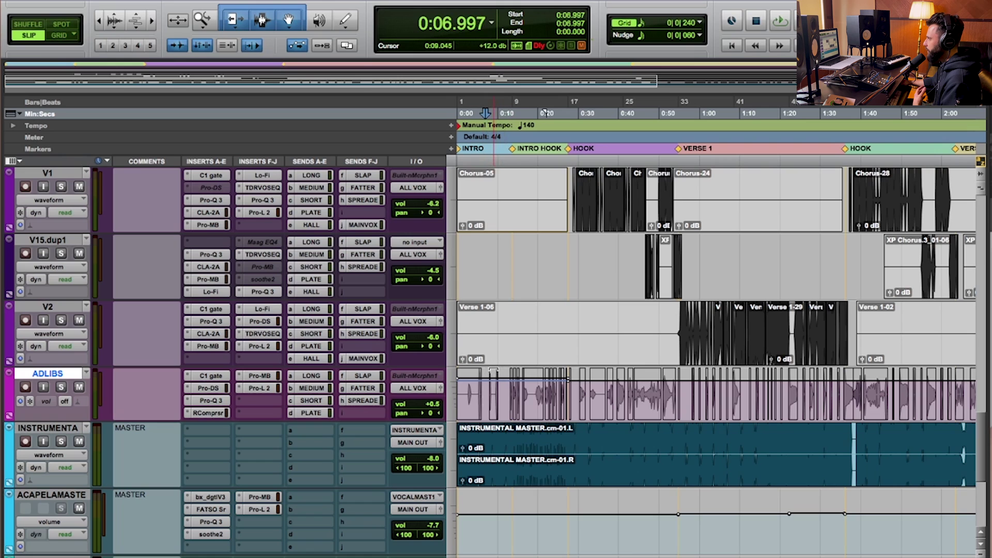
{"action": "left_click_drag", "start_coordinate": [495, 371], "coordinate": [494, 368]}
{"action": "left_click_drag", "start_coordinate": [609, 398], "coordinate": [680, 398]}
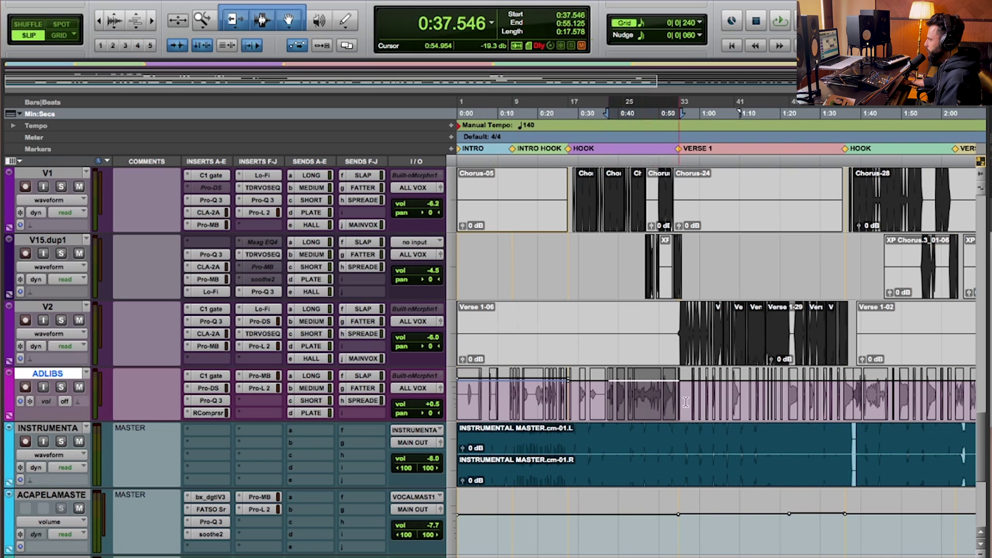
{"action": "key", "text": "r"}
{"action": "key", "text": "r"}
{"action": "key", "text": "t"}
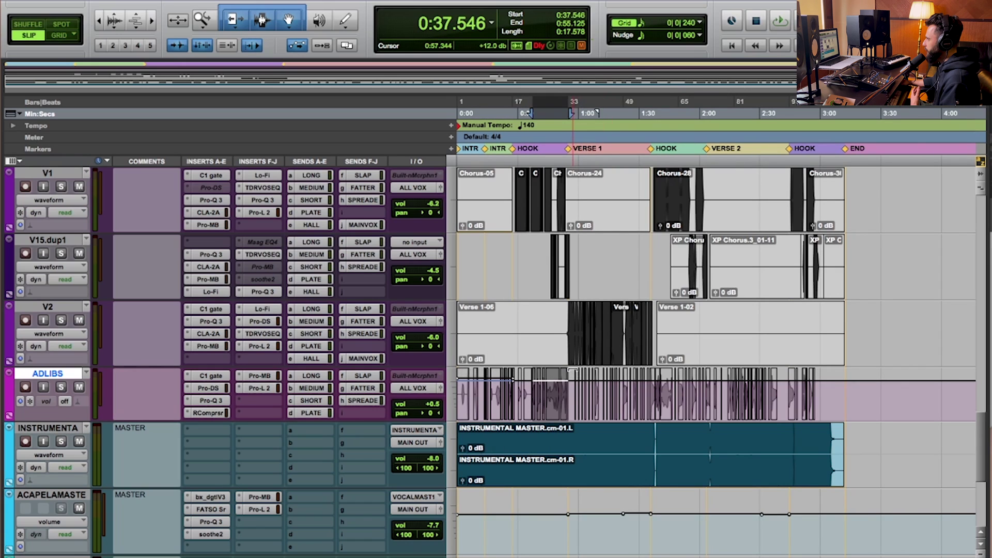
{"action": "left_click", "coordinate": [575, 398]}
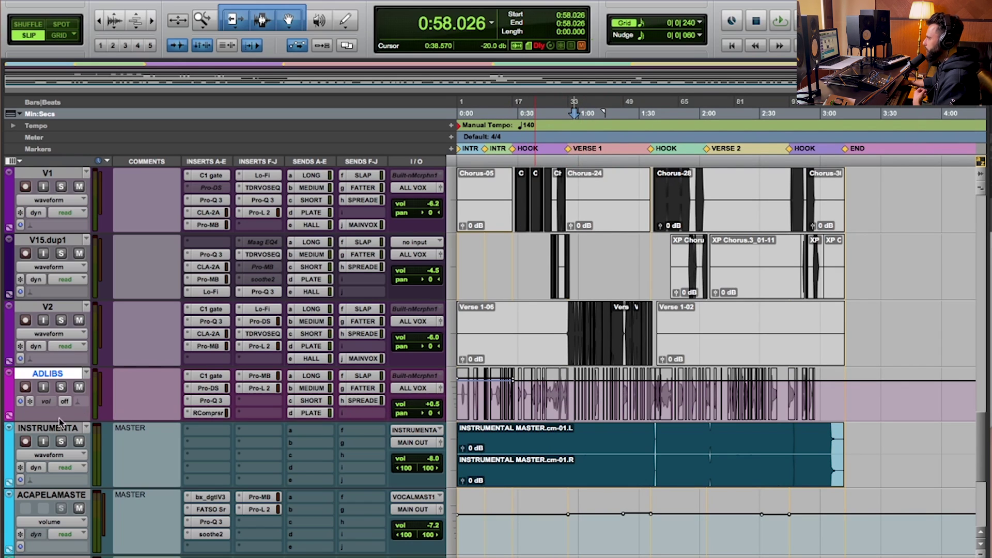
{"action": "left_click_drag", "start_coordinate": [65, 420], "coordinate": [64, 441]}
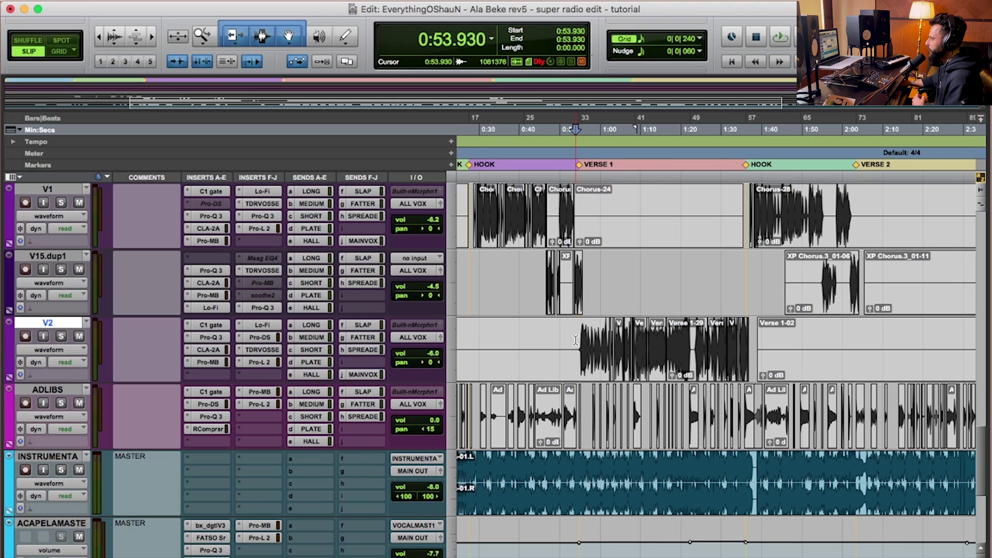
Insert FabFilter Pro-MB in the ADLIBS track's insert slot after Pro-L 2 and add a compression band in the low mids.
{"action": "left_click", "coordinate": [41, 390]}
{"action": "left_click", "coordinate": [263, 418]}
{"action": "left_click", "coordinate": [320, 395]}
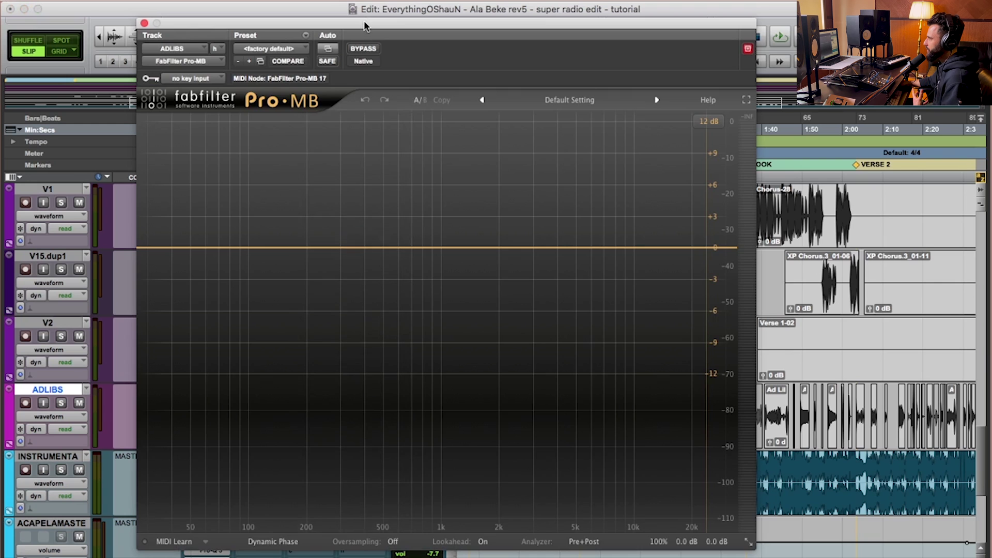
{"action": "left_click_drag", "start_coordinate": [364, 23], "coordinate": [554, 26]}
{"action": "left_click", "coordinate": [549, 259]}
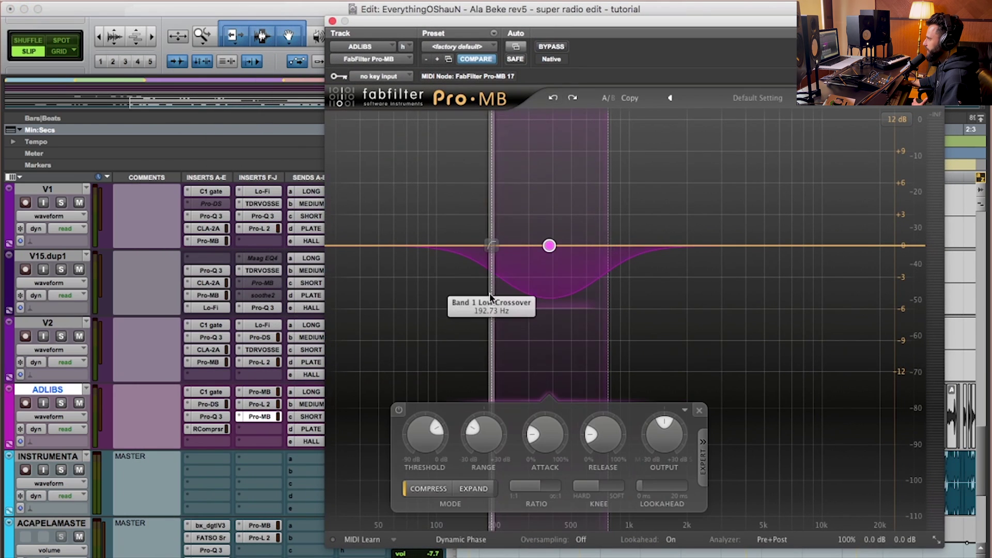
Widen the Pro-MB band to the full spectrum and narrow it again, with its high crossover at about 10339 Hz.
{"action": "left_click_drag", "start_coordinate": [490, 296], "coordinate": [329, 297]}
{"action": "left_click_drag", "start_coordinate": [609, 297], "coordinate": [923, 297]}
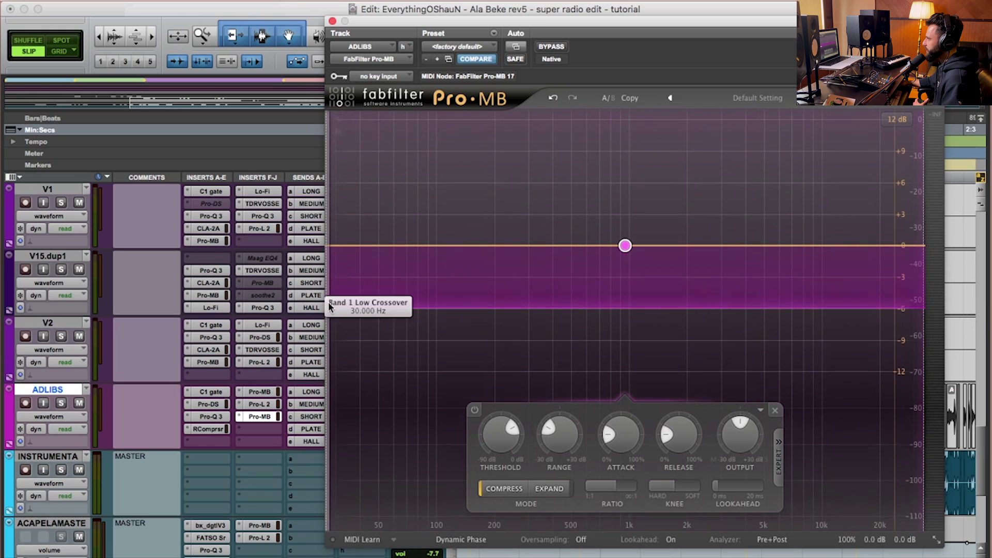
{"action": "left_click_drag", "start_coordinate": [329, 305], "coordinate": [514, 302]}
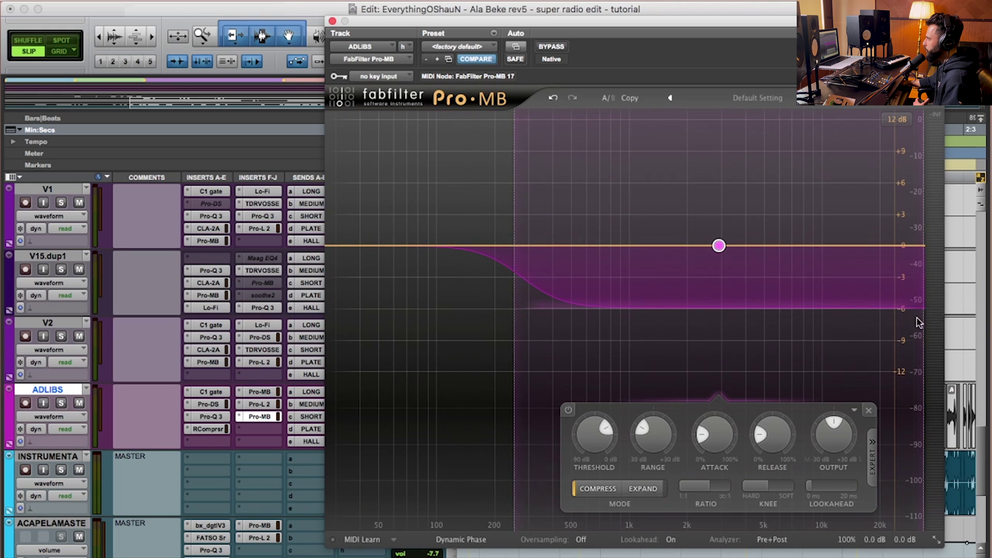
{"action": "left_click_drag", "start_coordinate": [923, 322], "coordinate": [836, 322]}
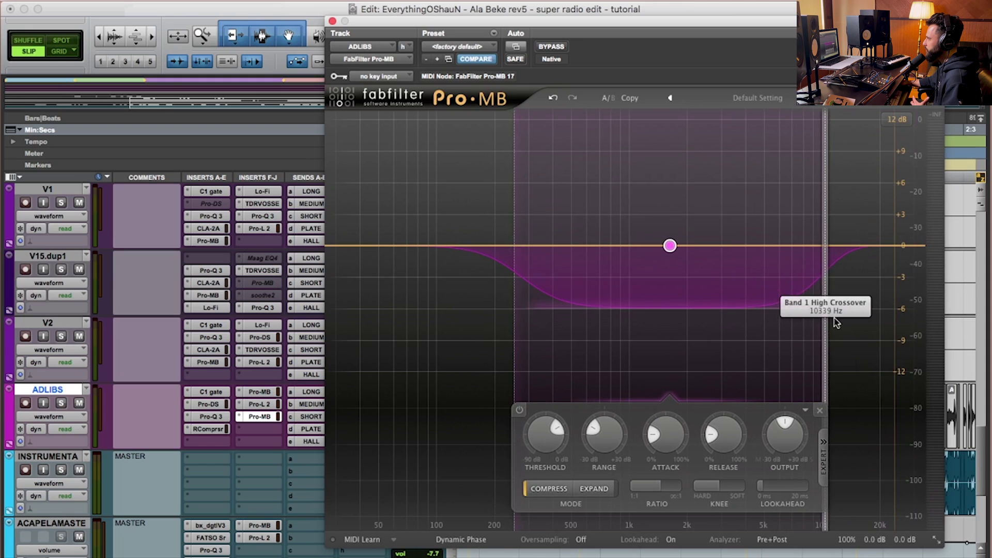
Set the band's low crossover to 400 Hz and its high crossover to 5000 Hz.
{"action": "double_click", "coordinate": [514, 326]}
{"action": "type", "text": "400"}
{"action": "key", "text": "Return"}
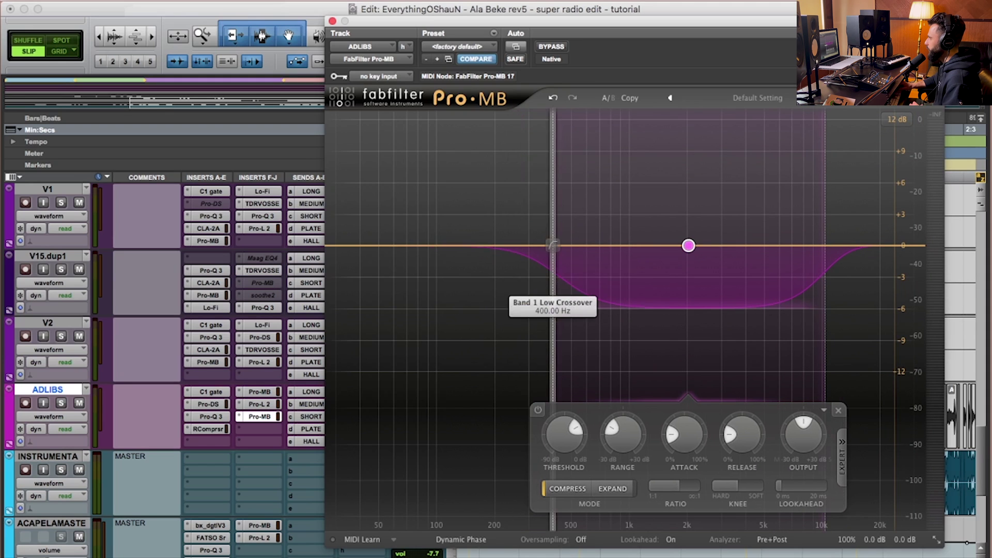
{"action": "double_click", "coordinate": [827, 353]}
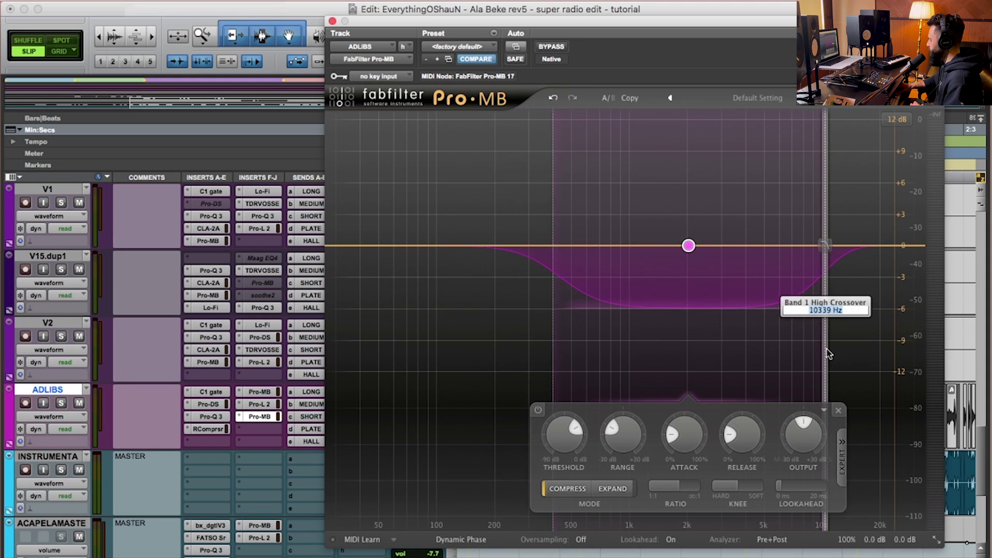
{"action": "type", "text": "5000"}
{"action": "key", "text": "Return"}
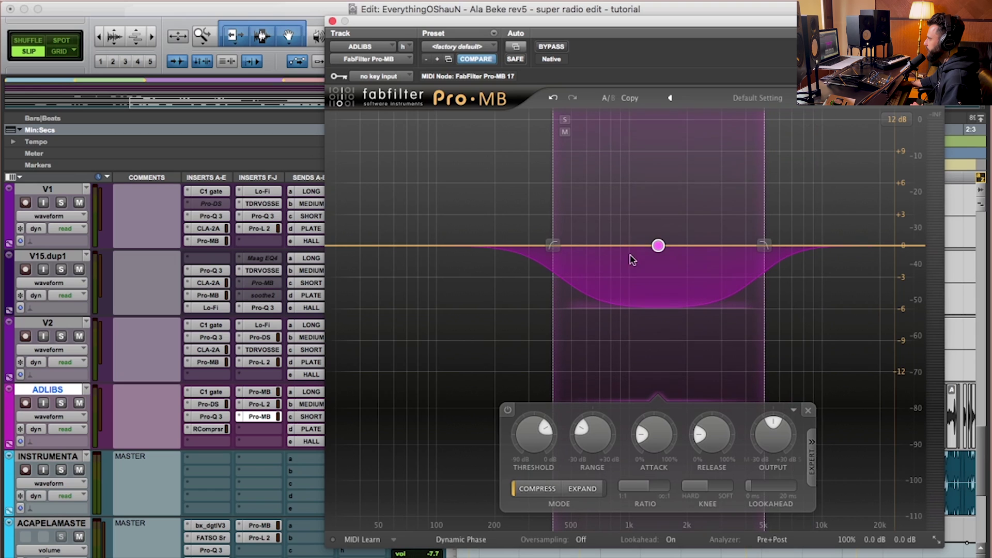
Set the band's range to −3 dB.
{"action": "double_click", "coordinate": [587, 439]}
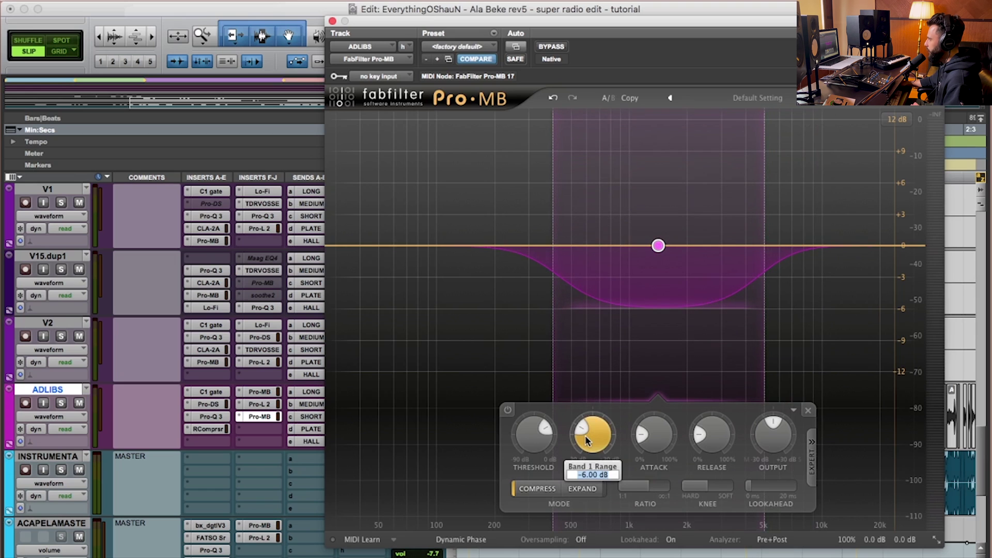
{"action": "type", "text": "-3"}
{"action": "key", "text": "Return"}
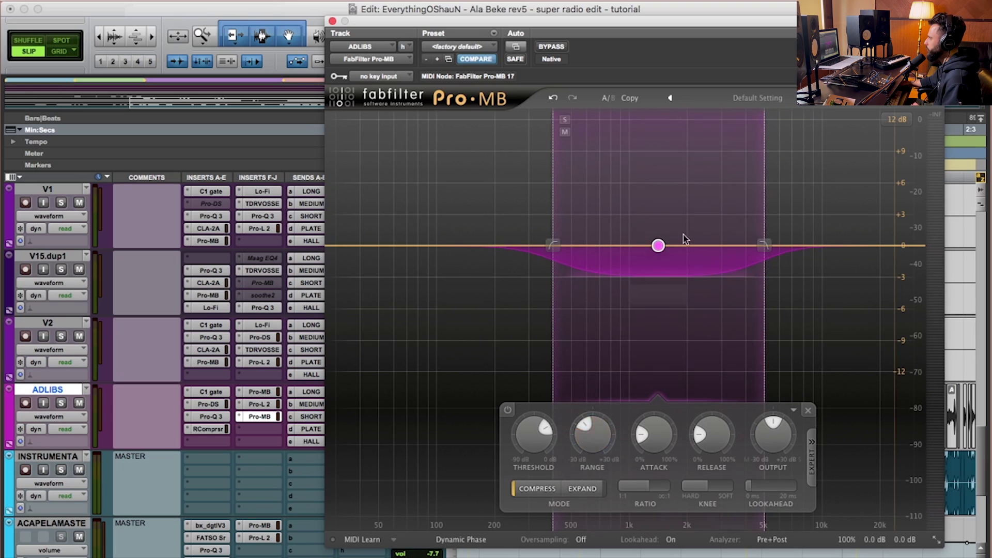
Assign MAIN VOX SC.L as the Pro-MB key input and set the band's side chain to Ext in the expert options.
{"action": "mouse_move", "coordinate": [418, 124]}
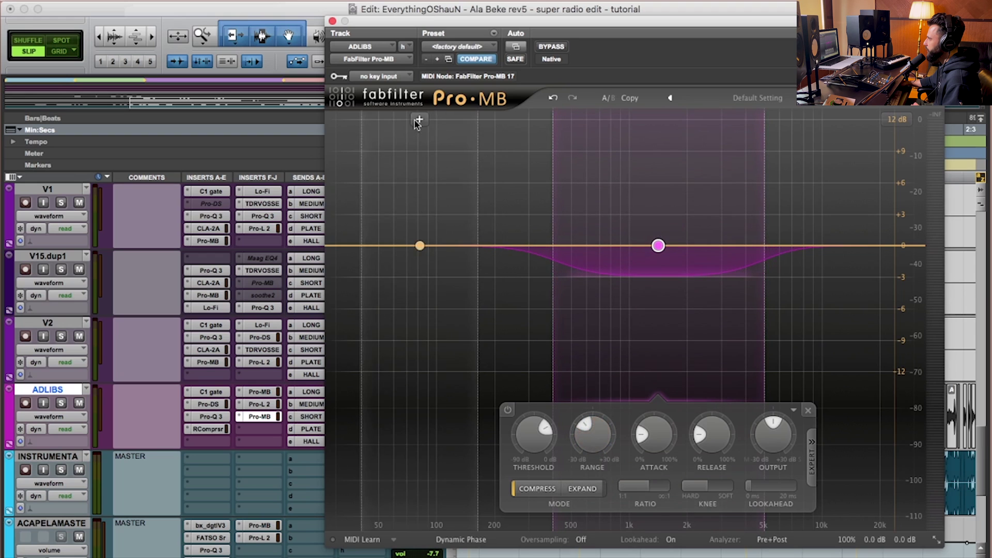
{"action": "left_click", "coordinate": [385, 80]}
{"action": "mouse_move", "coordinate": [389, 78]}
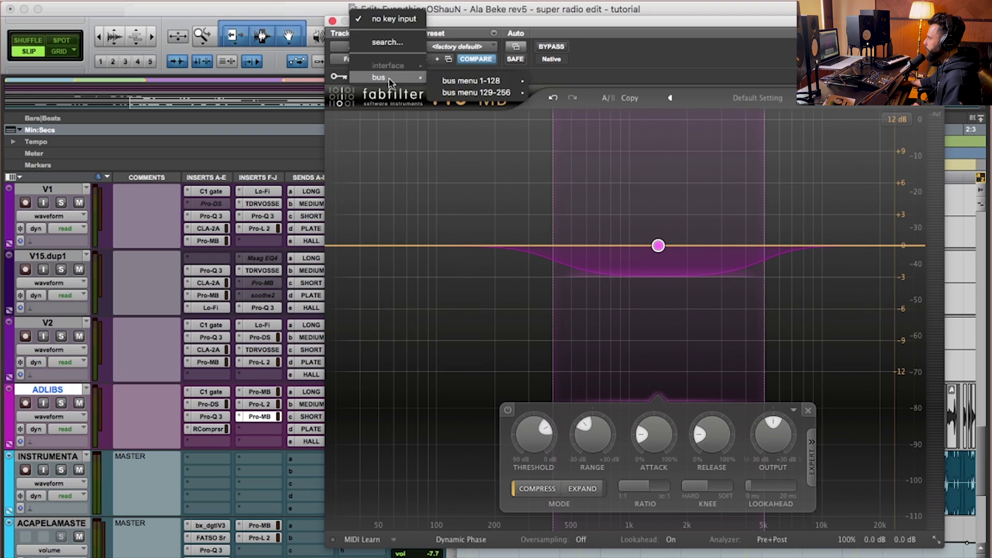
{"action": "left_click_drag", "start_coordinate": [497, 25], "coordinate": [604, 25]}
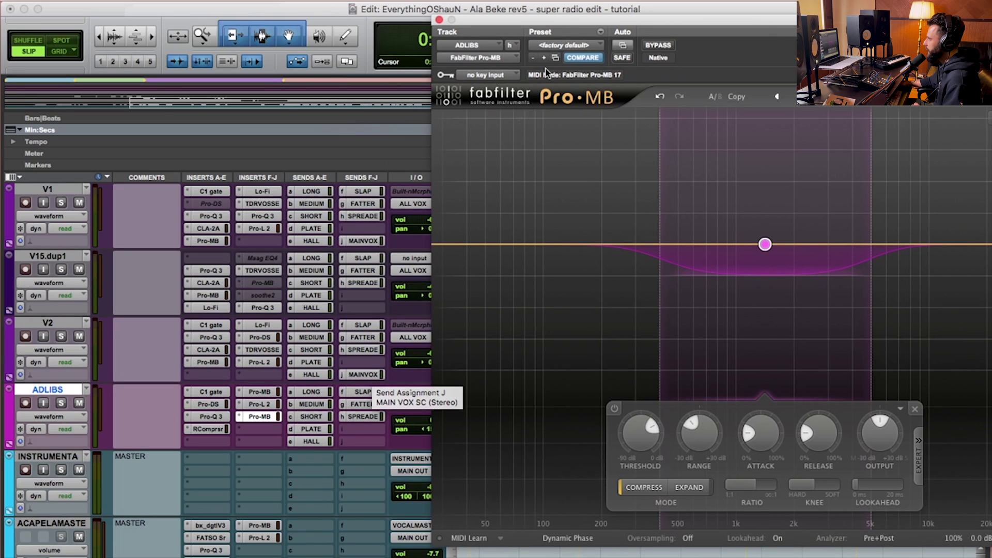
{"action": "left_click_drag", "start_coordinate": [567, 21], "coordinate": [411, 25]}
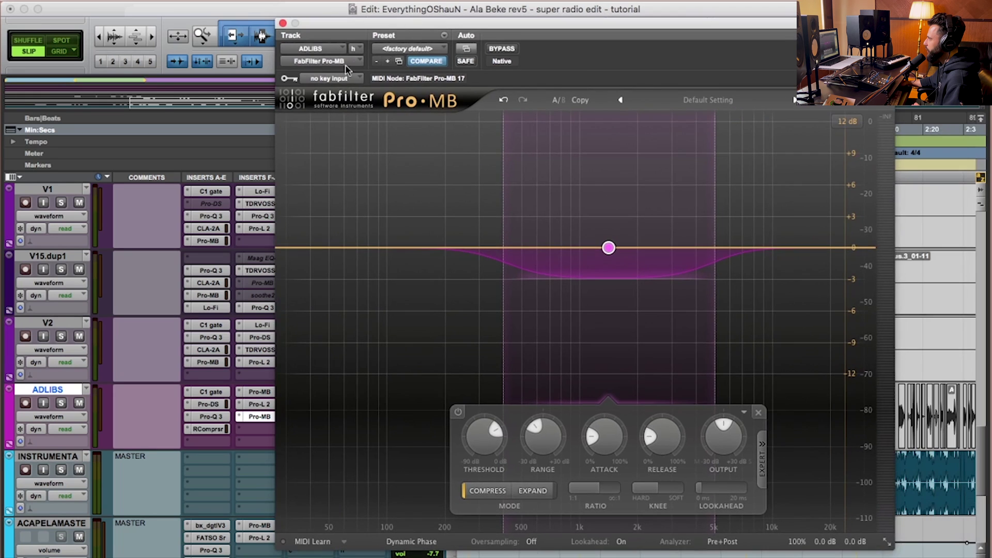
{"action": "left_click", "coordinate": [765, 465]}
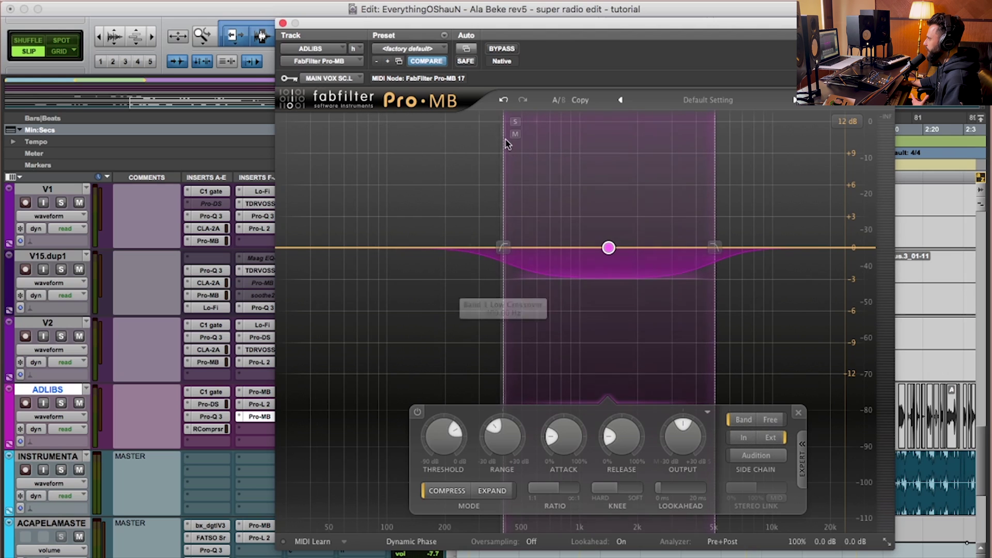
{"action": "left_click_drag", "start_coordinate": [523, 29], "coordinate": [410, 25]}
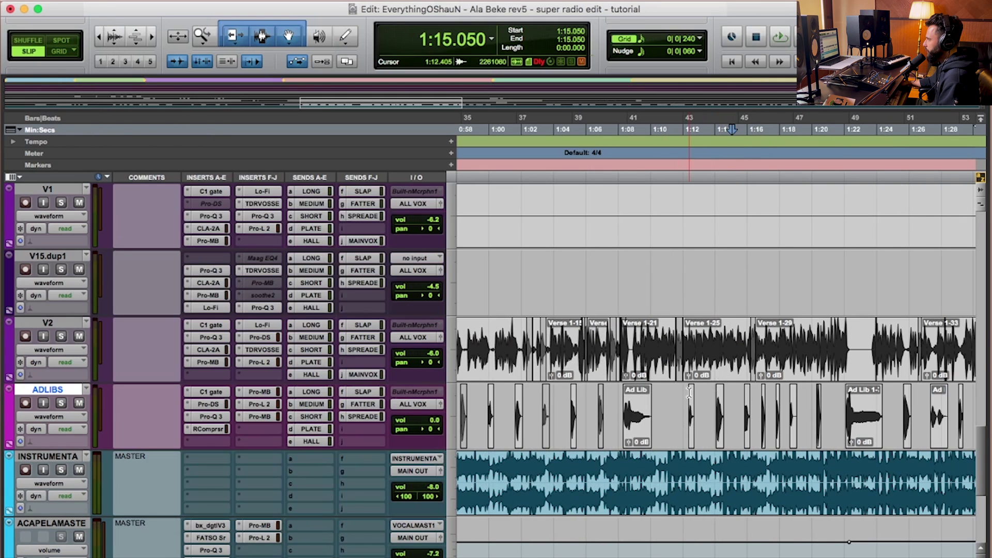
Select the three ad-libs on the ADLIBS track from 1:12.149 to 1:16.469.
{"action": "left_click", "coordinate": [707, 360]}
{"action": "key", "text": "super+bracketright"}
{"action": "key", "text": "super+bracketright"}
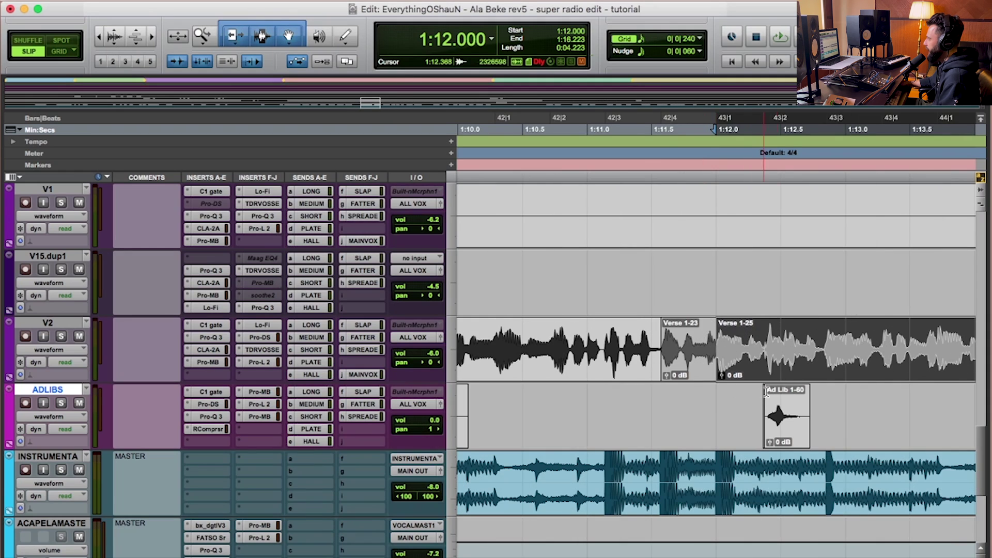
{"action": "left_click_drag", "start_coordinate": [730, 413], "coordinate": [910, 408]}
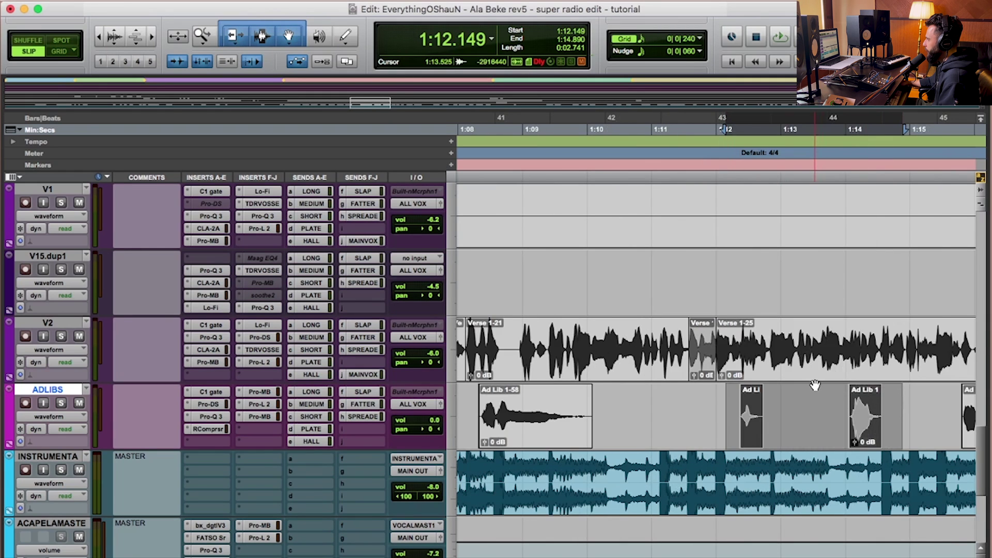
{"action": "scroll", "coordinate": [812, 393], "scroll_direction": "right", "scroll_amount": 5}
{"action": "left_click", "coordinate": [877, 411], "text": "shift"}
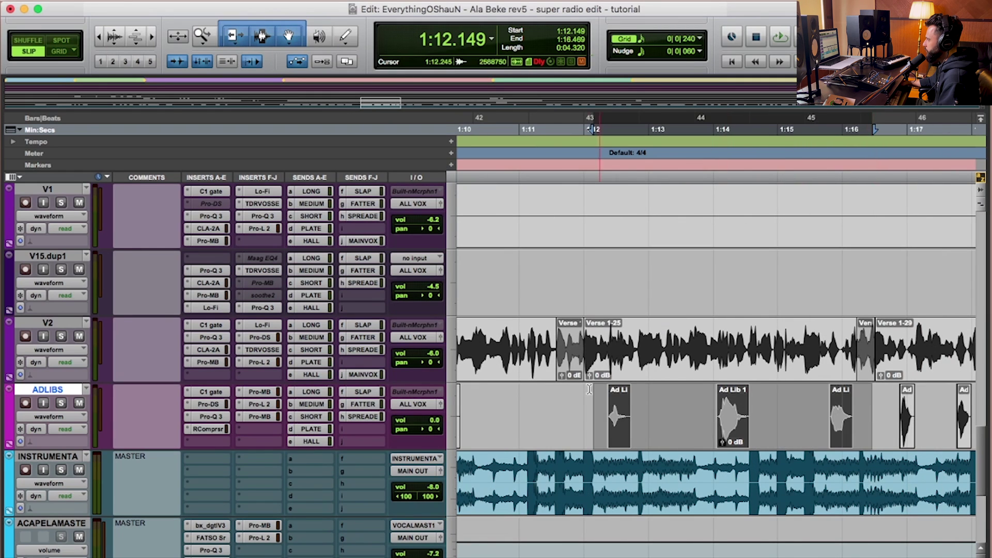
Compare the selected ad-libs in playback with the second Pro-MB on ADLIBS active and bypassed, leaving it active and closing its window.
{"action": "left_click", "coordinate": [259, 416]}
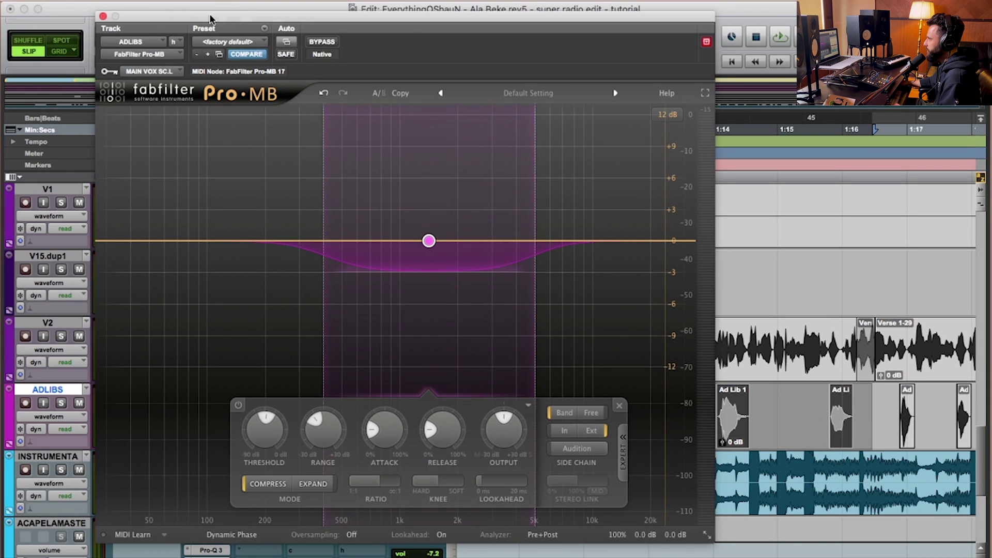
{"action": "left_click_drag", "start_coordinate": [210, 19], "coordinate": [146, 22]}
{"action": "key", "text": "space"}
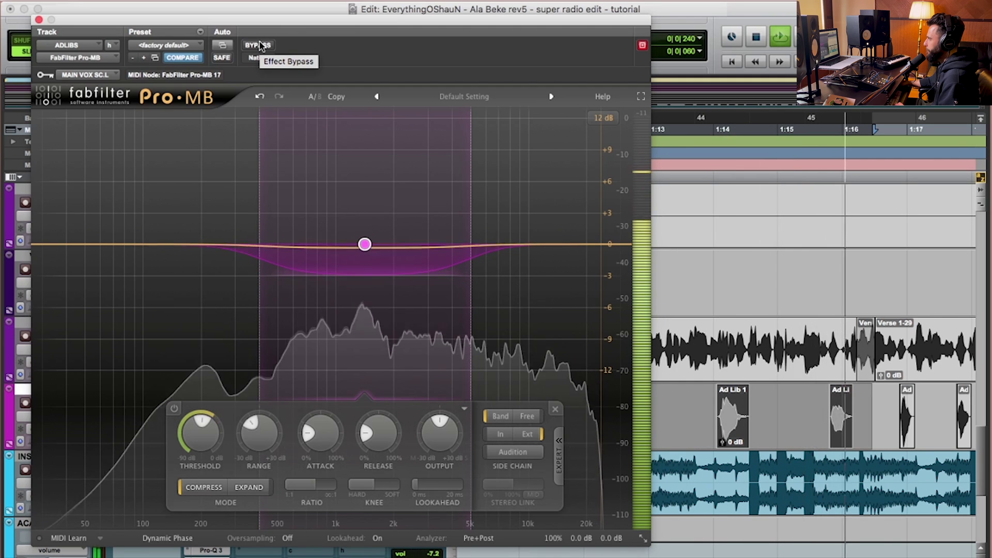
{"action": "left_click", "coordinate": [259, 45]}
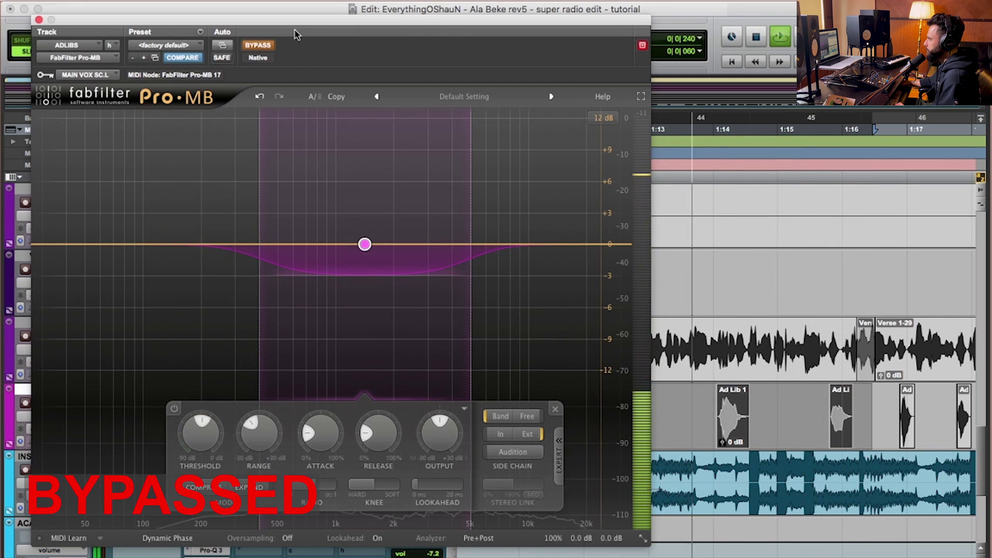
{"action": "left_click", "coordinate": [260, 45]}
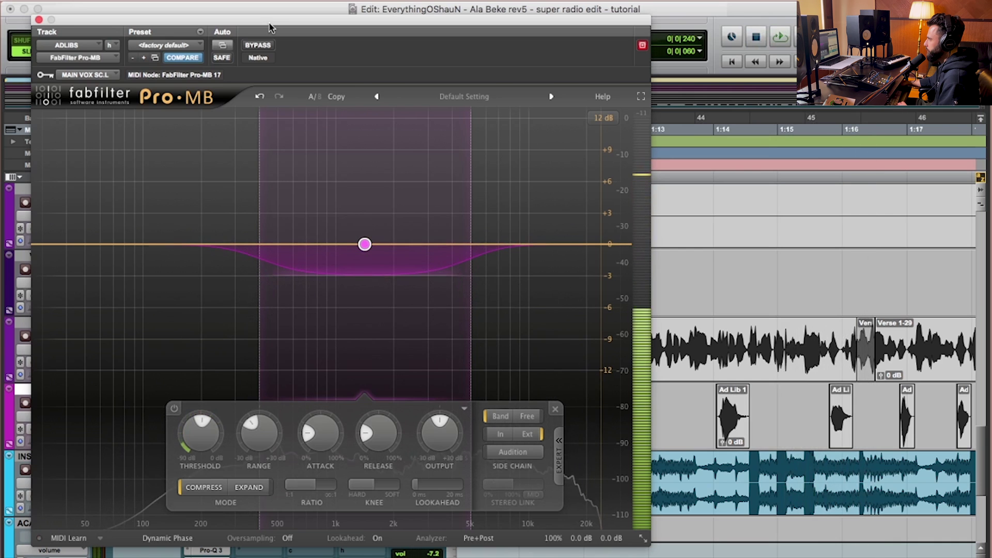
{"action": "mouse_move", "coordinate": [381, 273]}
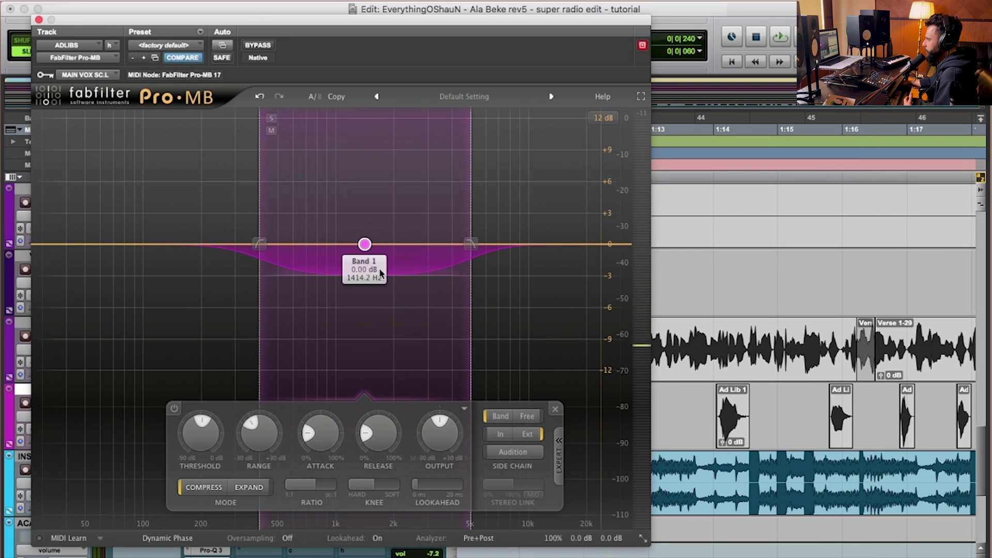
{"action": "left_click", "coordinate": [39, 19]}
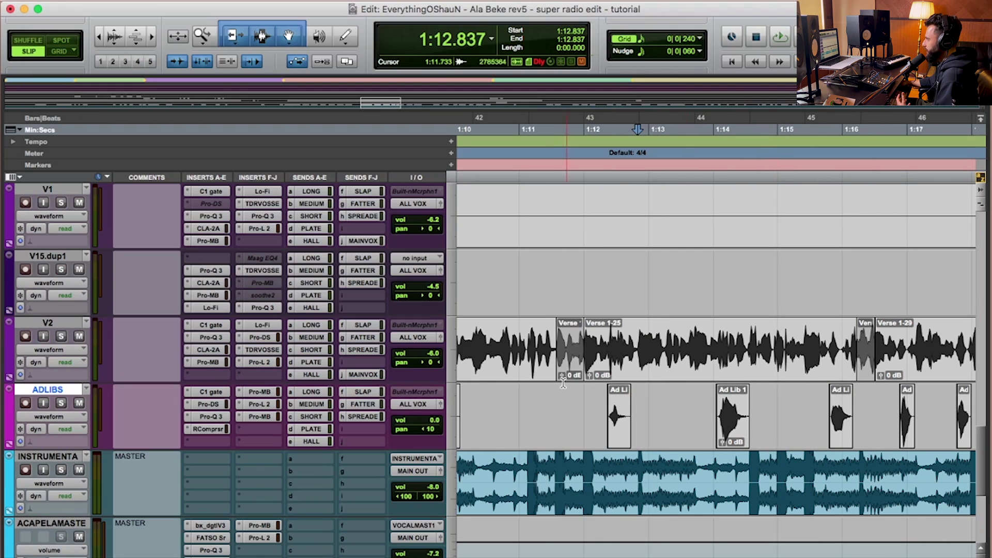
Inspect the three ad-lib clips between 1:12 and 1:16 on the ADLIBS track one by one.
{"action": "left_click", "coordinate": [620, 419]}
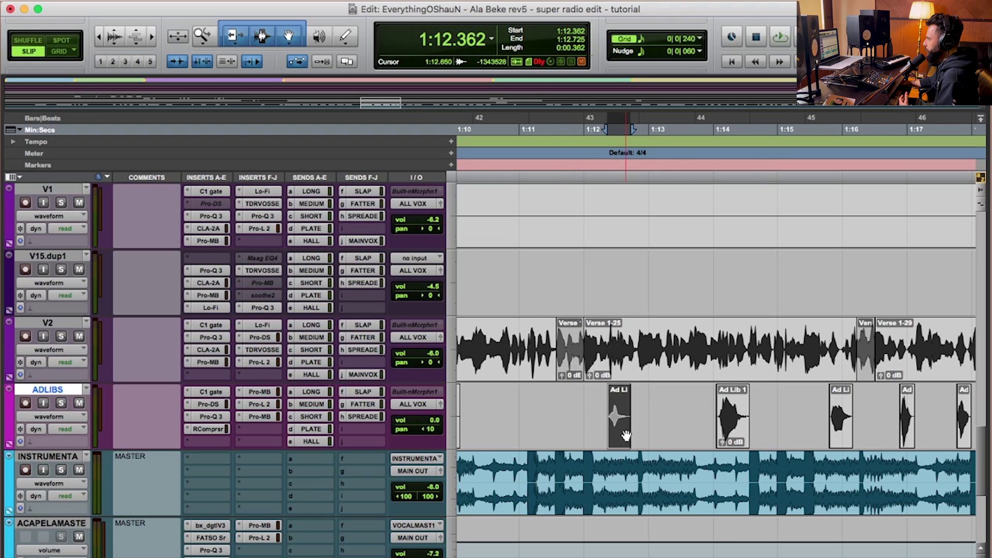
{"action": "left_click", "coordinate": [723, 439]}
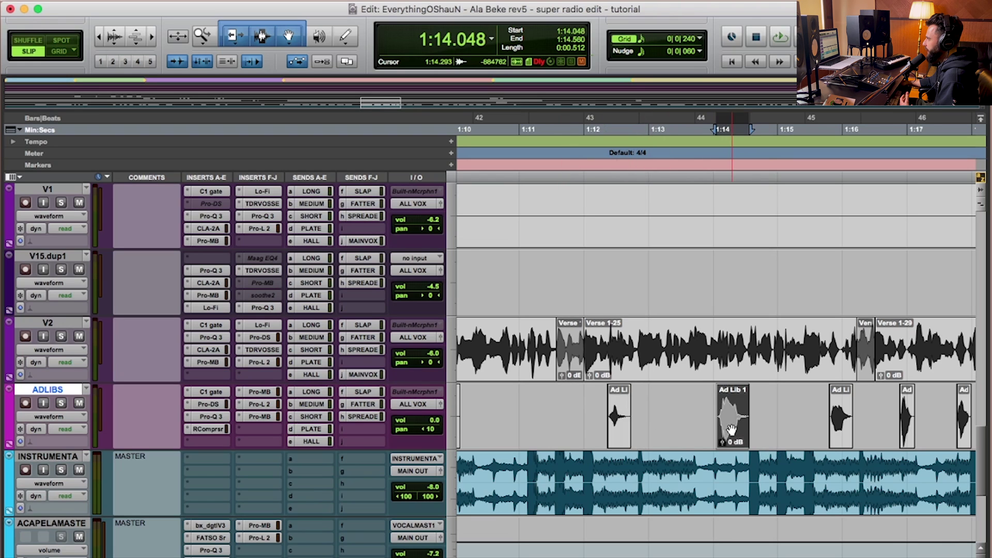
{"action": "left_click", "coordinate": [846, 435]}
{"action": "key", "text": "e"}
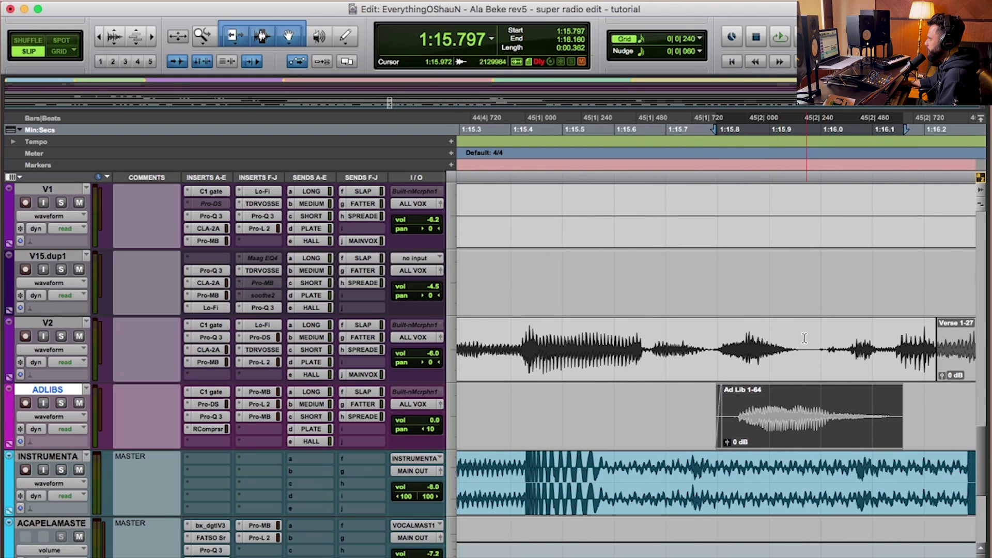
{"action": "key", "text": "e"}
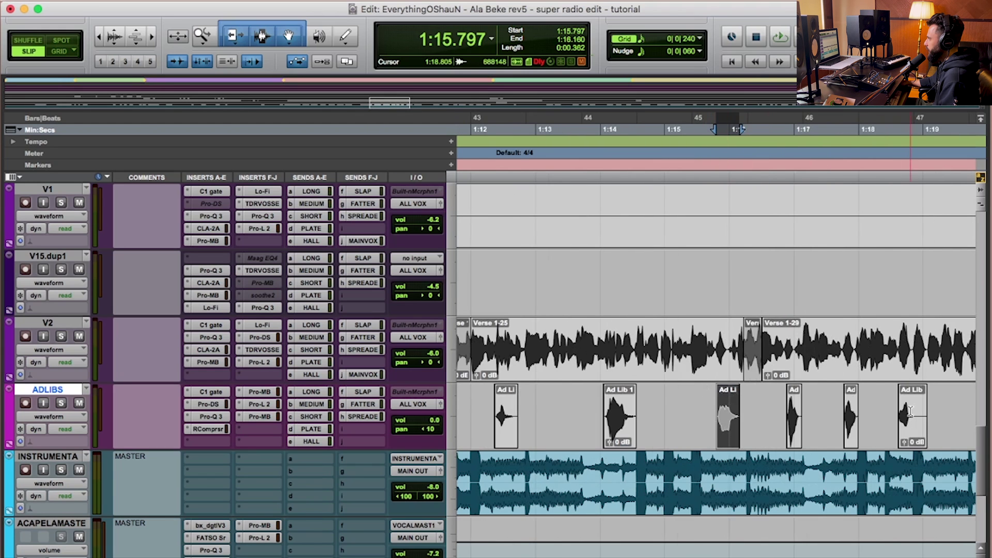
{"action": "key", "text": "r"}
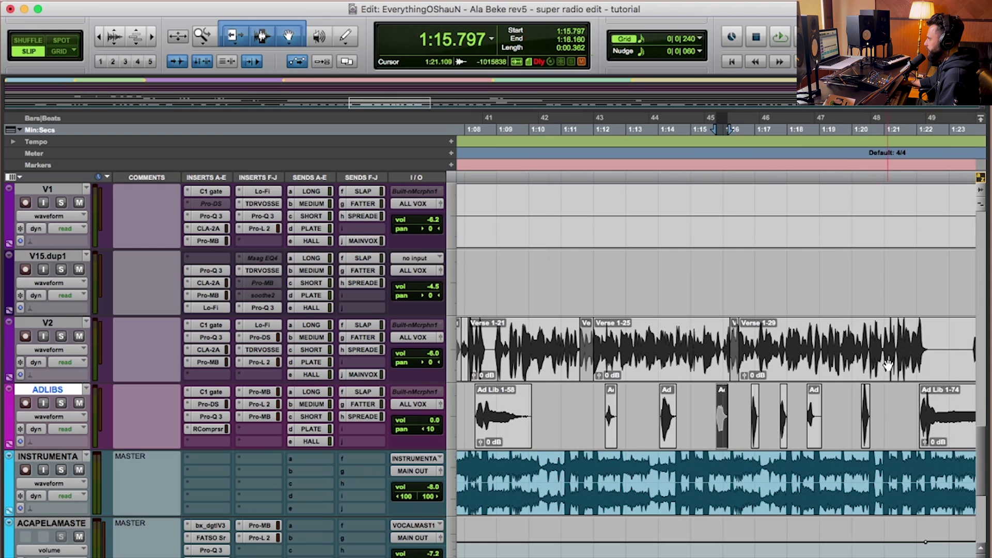
Examine how the ad-lib clips are placed against the V2 lead vocal throughout Verse 1.
{"action": "left_click", "coordinate": [499, 369]}
{"action": "key", "text": "t"}
{"action": "key", "text": "t"}
{"action": "key", "text": "t"}
{"action": "left_click_drag", "start_coordinate": [695, 398], "coordinate": [814, 404]}
{"action": "key", "text": "r"}
{"action": "key", "text": "r"}
{"action": "key", "text": "r"}
{"action": "key", "text": "r"}
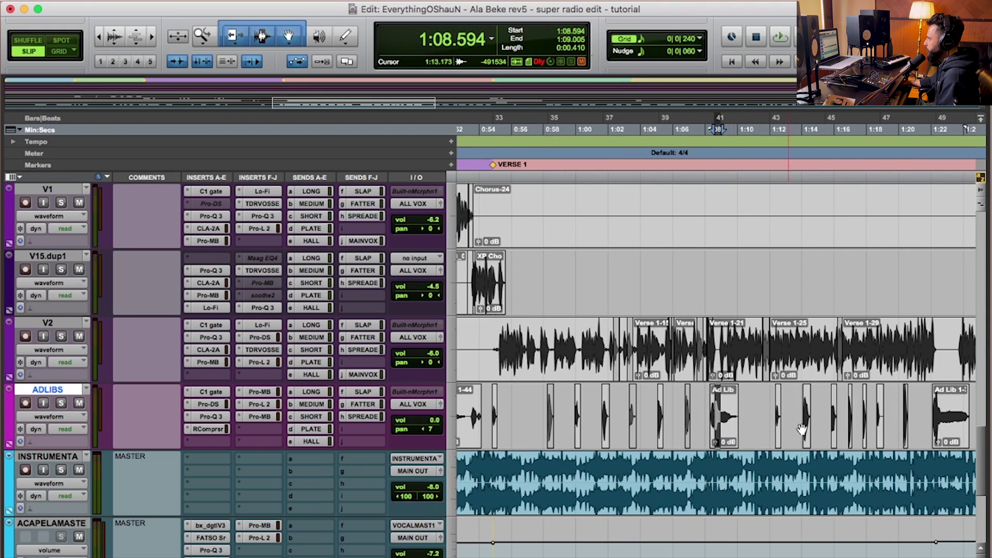
{"action": "left_click", "coordinate": [805, 428]}
{"action": "key", "text": "t"}
{"action": "key", "text": "t"}
{"action": "key", "text": "t"}
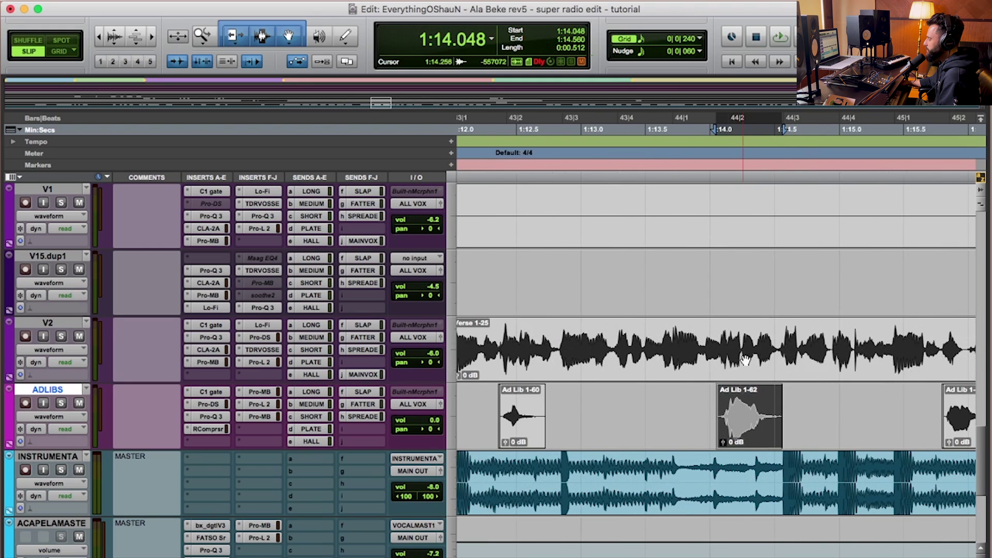
{"action": "key", "text": "r"}
{"action": "key", "text": "r"}
{"action": "key", "text": "r"}
{"action": "key", "text": "r"}
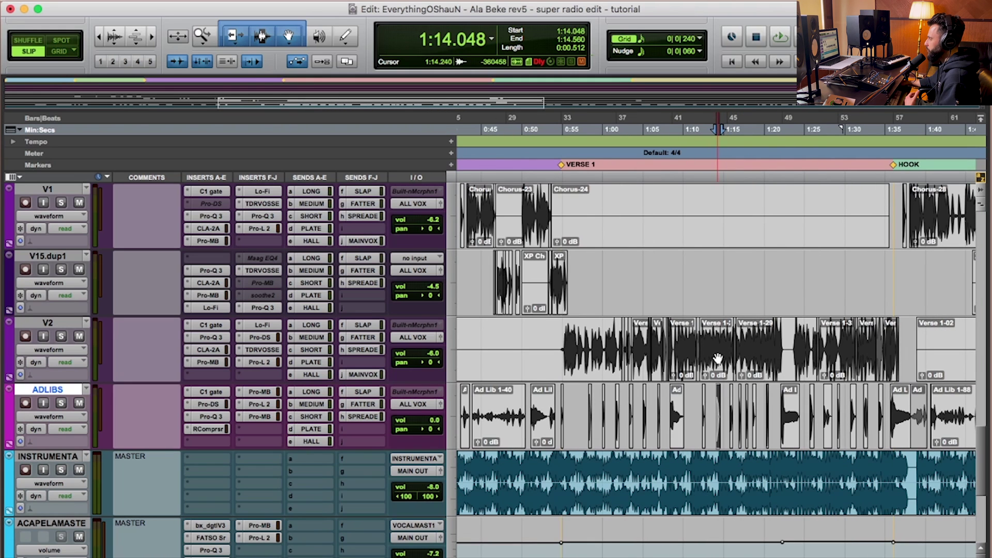
{"action": "key", "text": "r"}
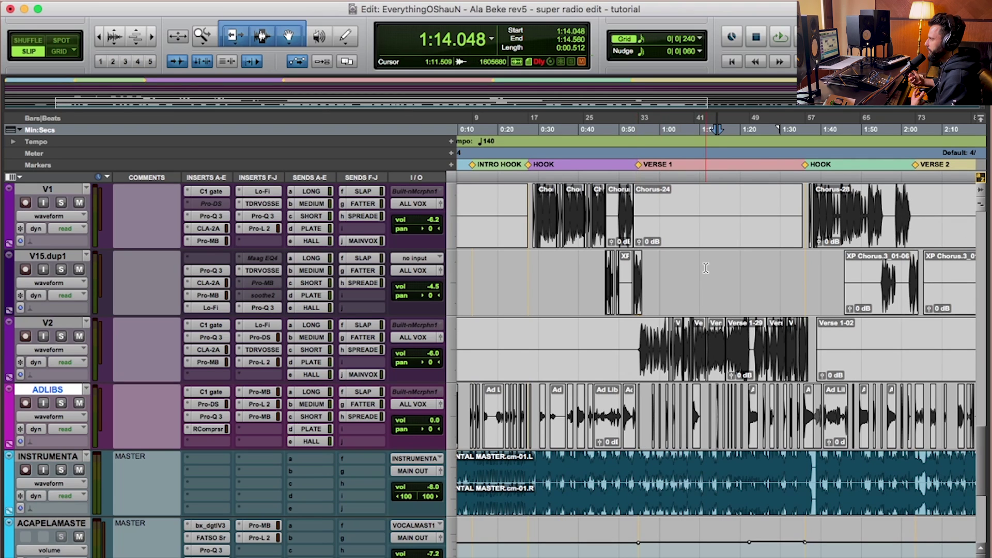
Select the early Verse 1 passage from about 0:59 to 1:02 across the V2 and ADLIBS tracks.
{"action": "left_click", "coordinate": [658, 336]}
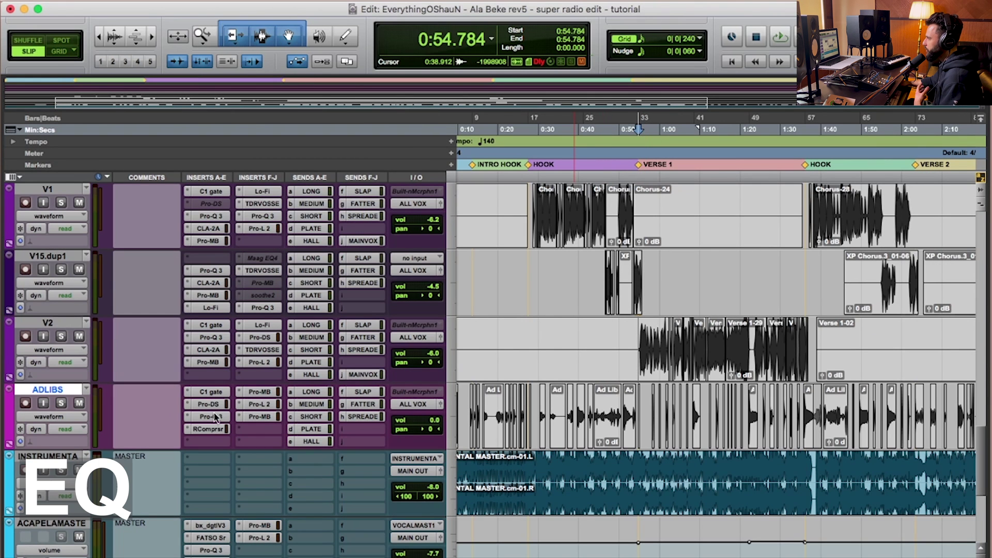
{"action": "left_click", "coordinate": [656, 408]}
{"action": "key", "text": "t"}
{"action": "key", "text": "t"}
{"action": "key", "text": "t"}
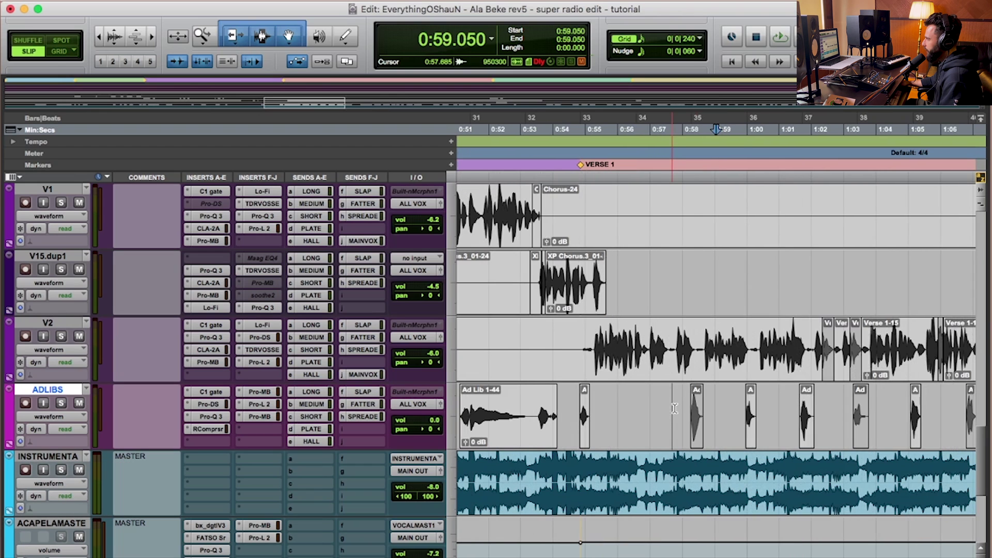
{"action": "left_click_drag", "start_coordinate": [723, 409], "coordinate": [835, 411]}
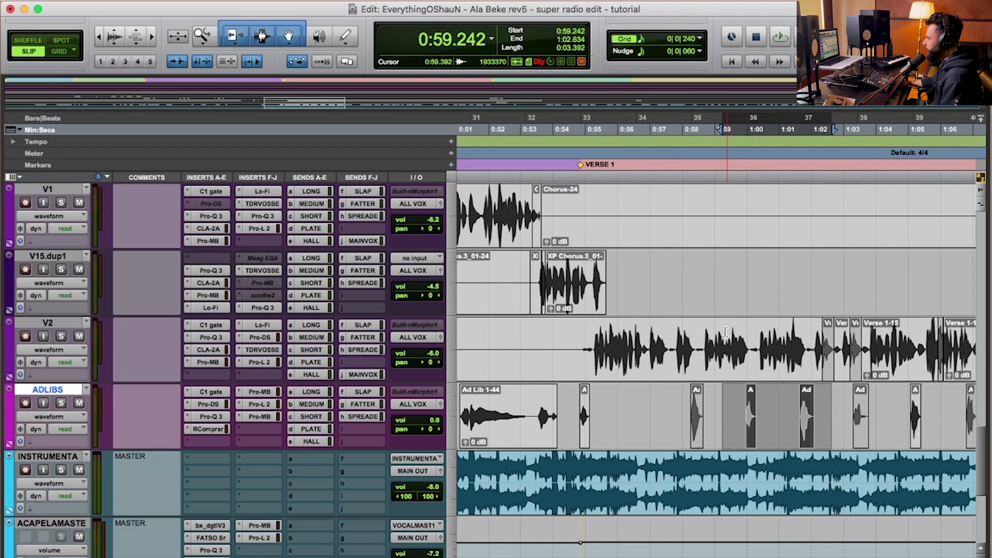
{"action": "left_click", "coordinate": [705, 341], "text": "shift"}
Add a fourth band at about 23 kHz in the ADLIBS Pro-Q 3 and change its shape to High Cut.
{"action": "left_click", "coordinate": [213, 417]}
{"action": "left_click", "coordinate": [228, 229]}
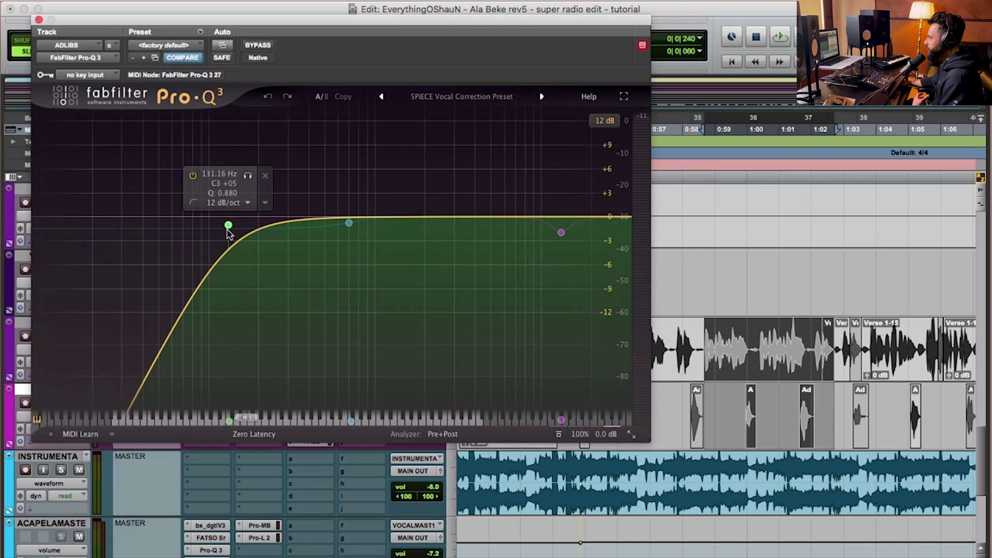
{"action": "left_click", "coordinate": [562, 233]}
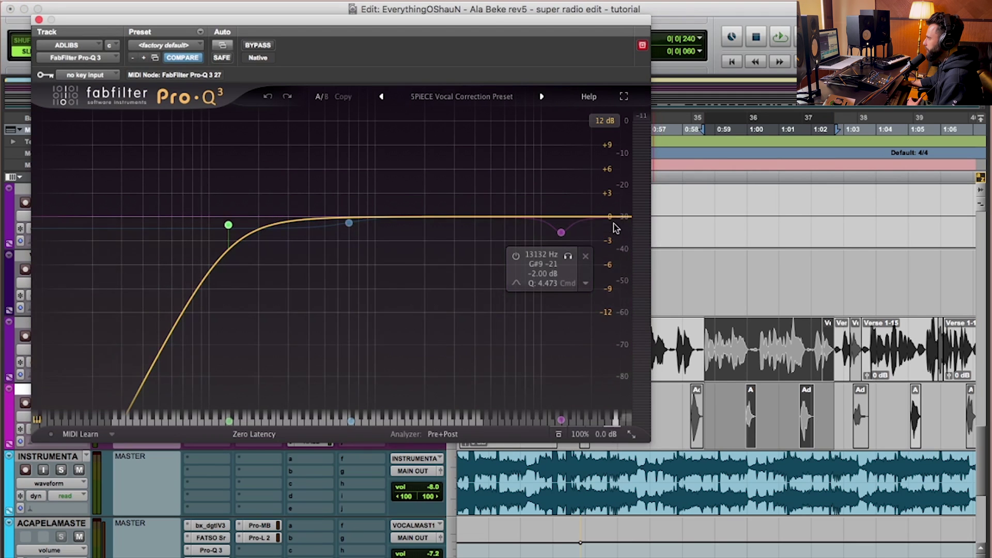
{"action": "left_click_drag", "start_coordinate": [602, 216], "coordinate": [602, 227]}
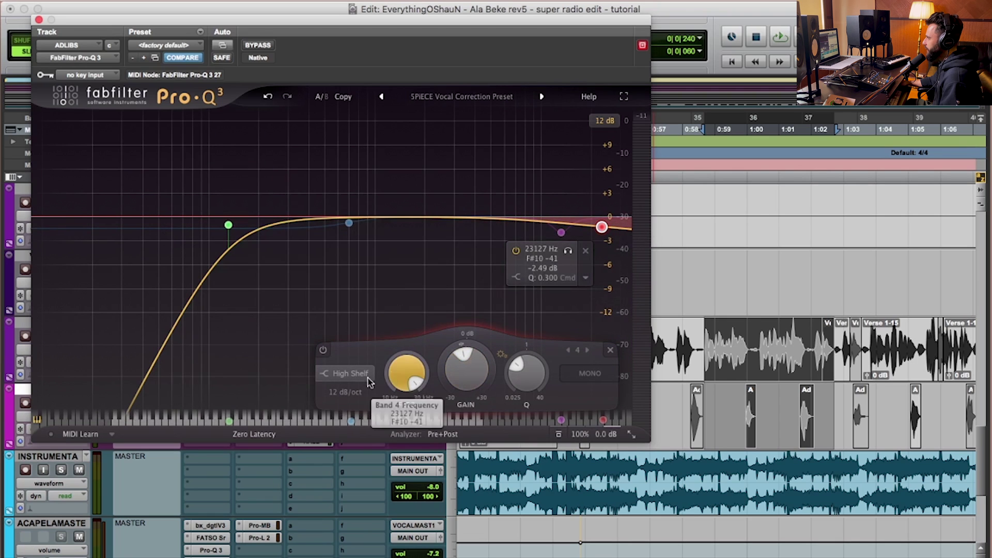
{"action": "left_click", "coordinate": [345, 374]}
{"action": "left_click", "coordinate": [350, 298]}
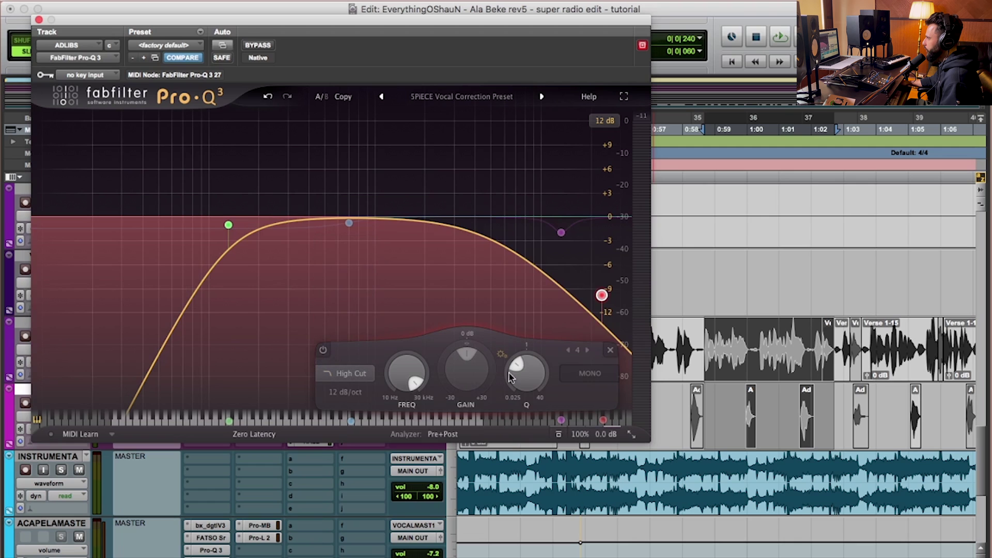
Set the high cut to about 7056 Hz with a Q of about 0.98, and raise the low cut to about 187 Hz.
{"action": "left_click_drag", "start_coordinate": [517, 369], "coordinate": [517, 359]}
{"action": "left_click_drag", "start_coordinate": [601, 216], "coordinate": [553, 217]}
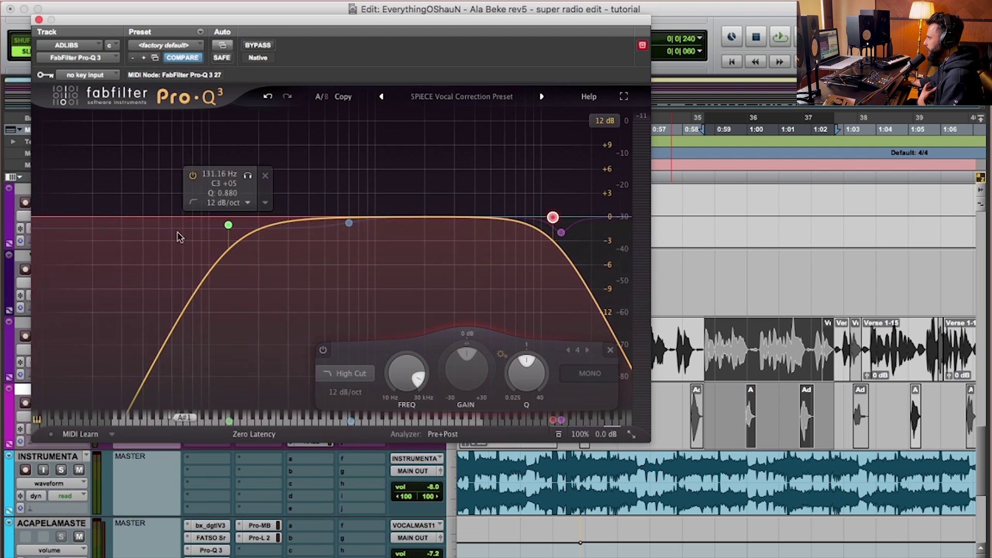
{"action": "left_click_drag", "start_coordinate": [229, 226], "coordinate": [254, 228]}
{"action": "left_click_drag", "start_coordinate": [551, 216], "coordinate": [517, 219]}
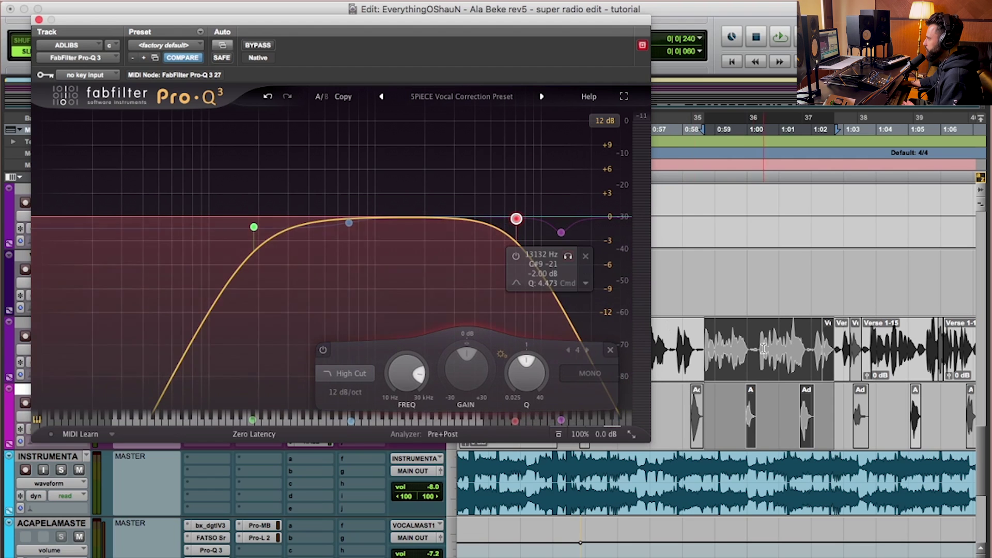
Solo the ADLIBS track and play the selected passage with the Pro-Q 3 window moved out of the way.
{"action": "left_click_drag", "start_coordinate": [156, 21], "coordinate": [304, 17]}
{"action": "left_click", "coordinate": [61, 404]}
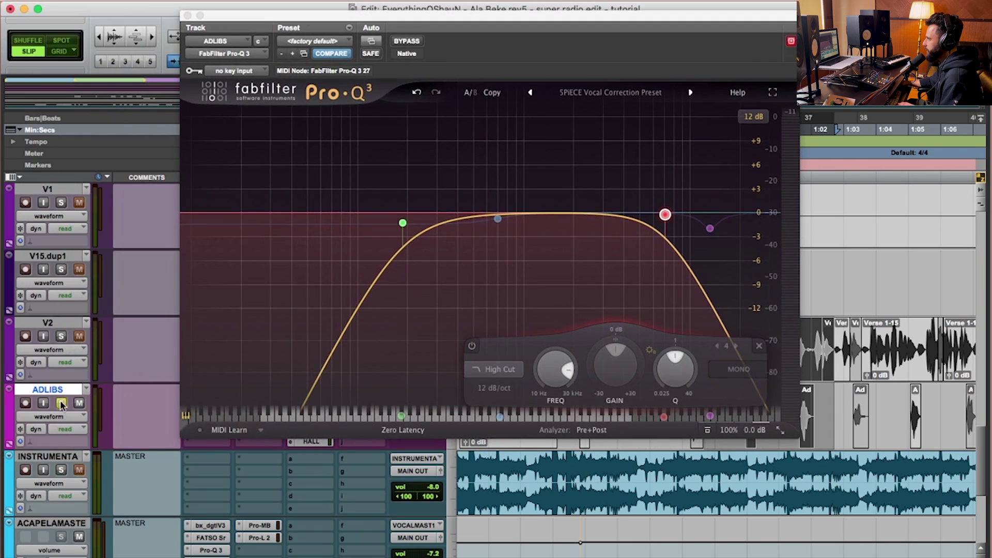
{"action": "left_click_drag", "start_coordinate": [466, 16], "coordinate": [331, 11]}
{"action": "key", "text": "space"}
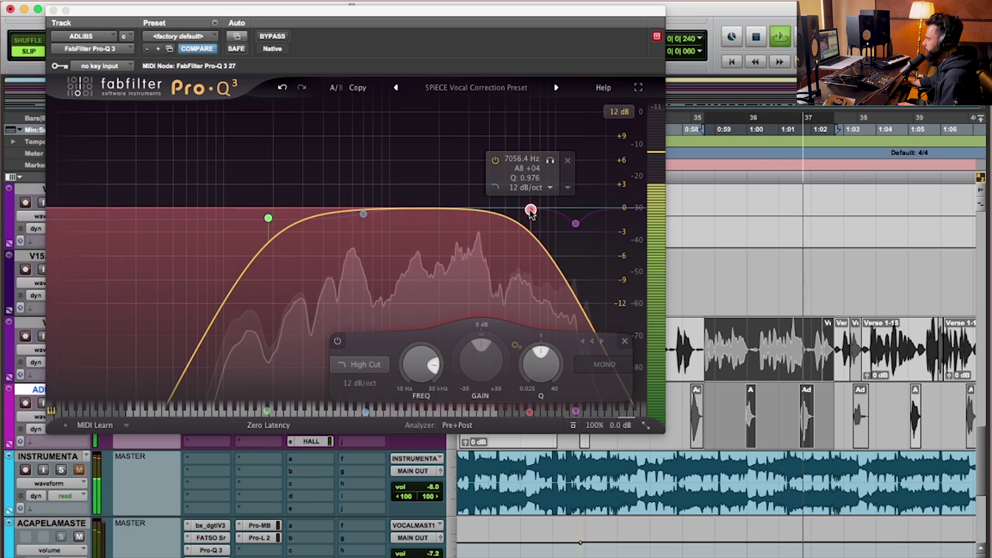
Compare the soloed ad-libs with Pro-Q 3 bypassed and active, leaving it active, and stop playback.
{"action": "left_click", "coordinate": [273, 36]}
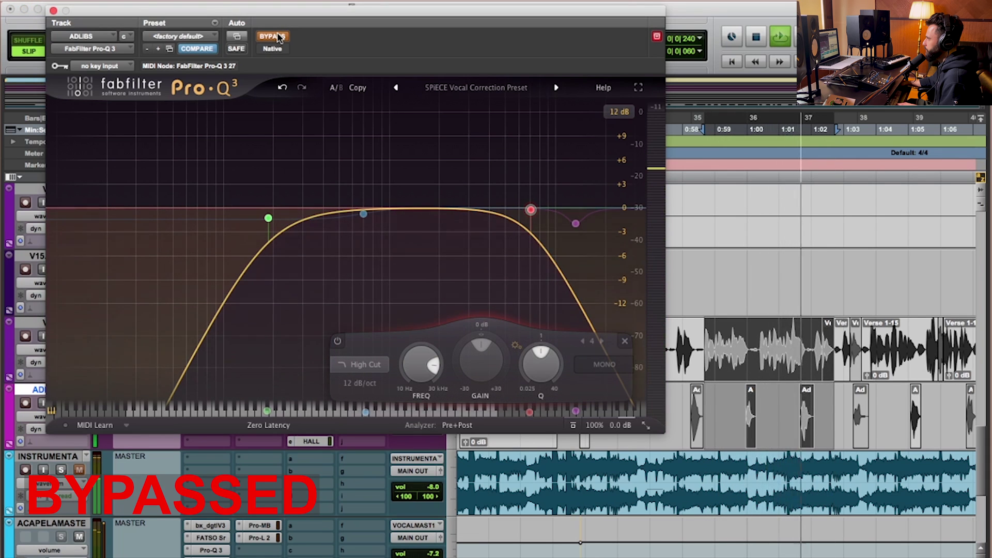
{"action": "left_click", "coordinate": [272, 36]}
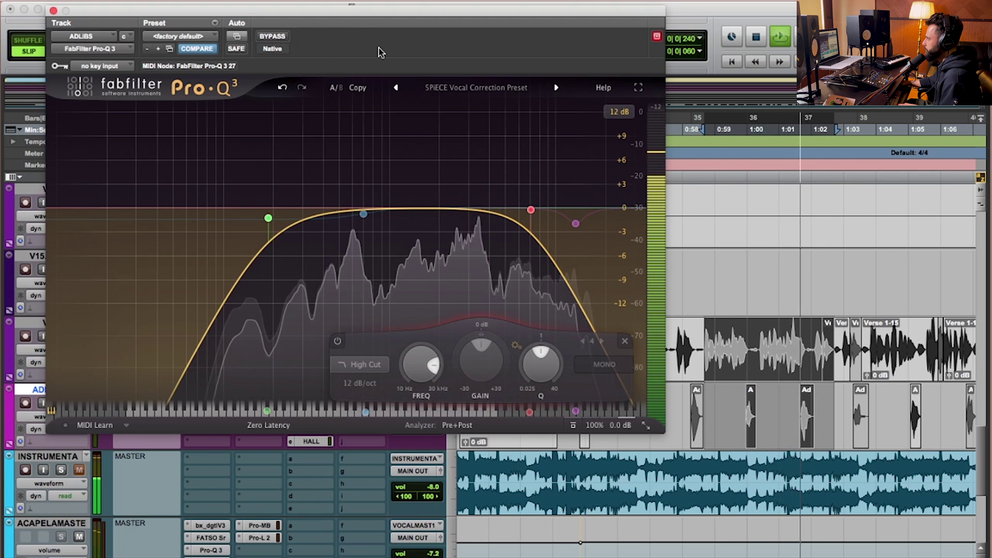
{"action": "key", "text": "space"}
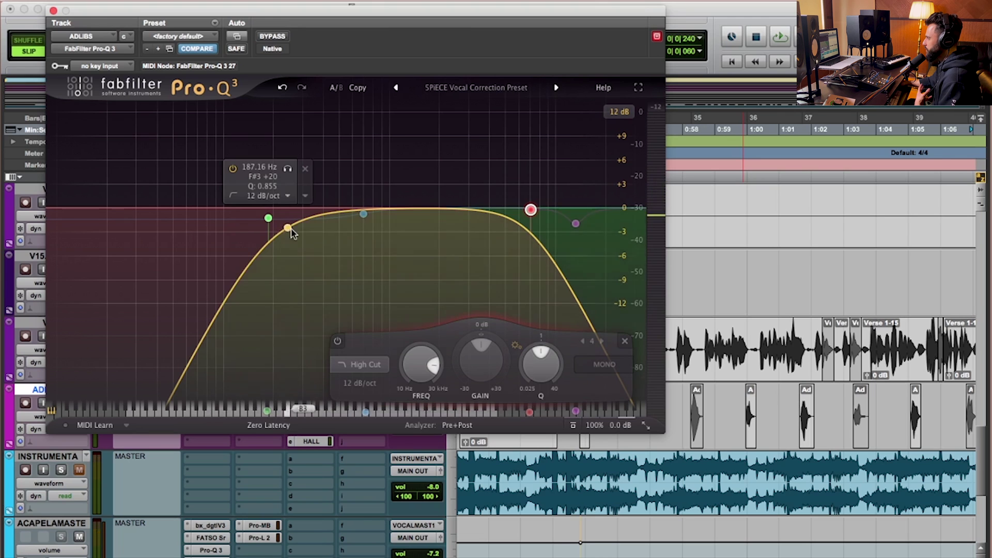
Narrow the ad-lib EQ further by lowering the high cut to about 4964 Hz and raising the low cut slightly.
{"action": "mouse_move", "coordinate": [329, 223]}
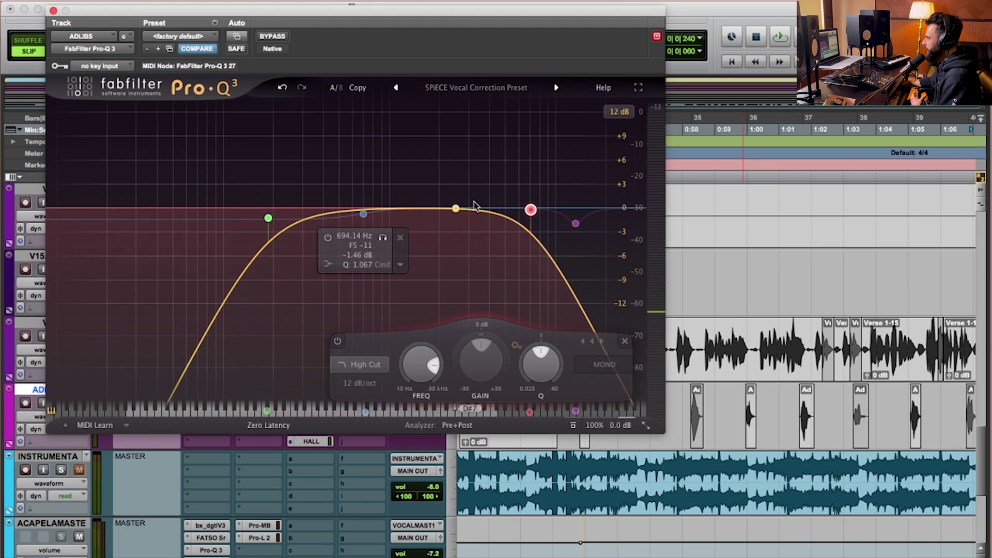
{"action": "mouse_move", "coordinate": [532, 210]}
{"action": "left_click_drag", "start_coordinate": [531, 209], "coordinate": [505, 210]}
{"action": "left_click_drag", "start_coordinate": [269, 217], "coordinate": [282, 216]}
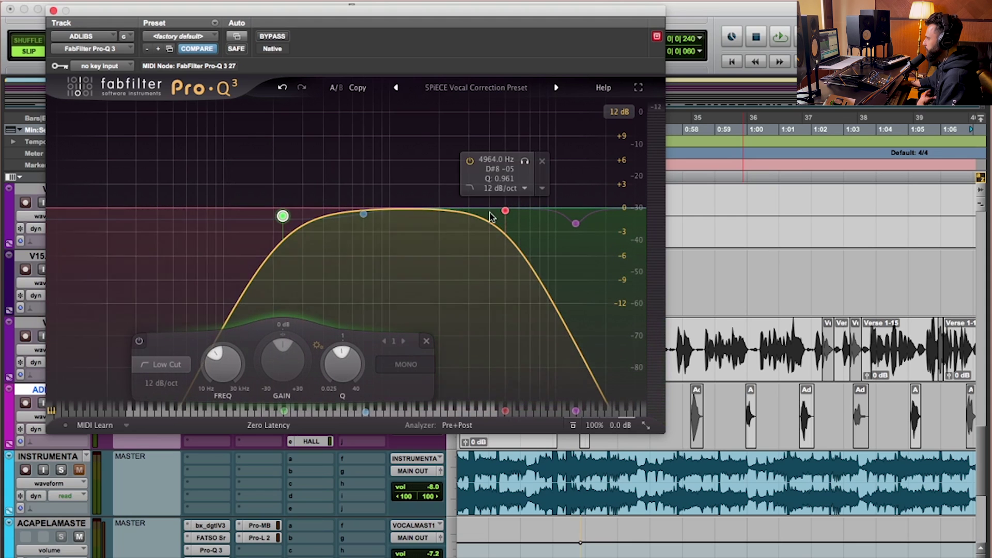
Add a narrow Bell boost with a Q of about 4.3 and place it at about +8 dB just below the high cut.
{"action": "left_click", "coordinate": [719, 404]}
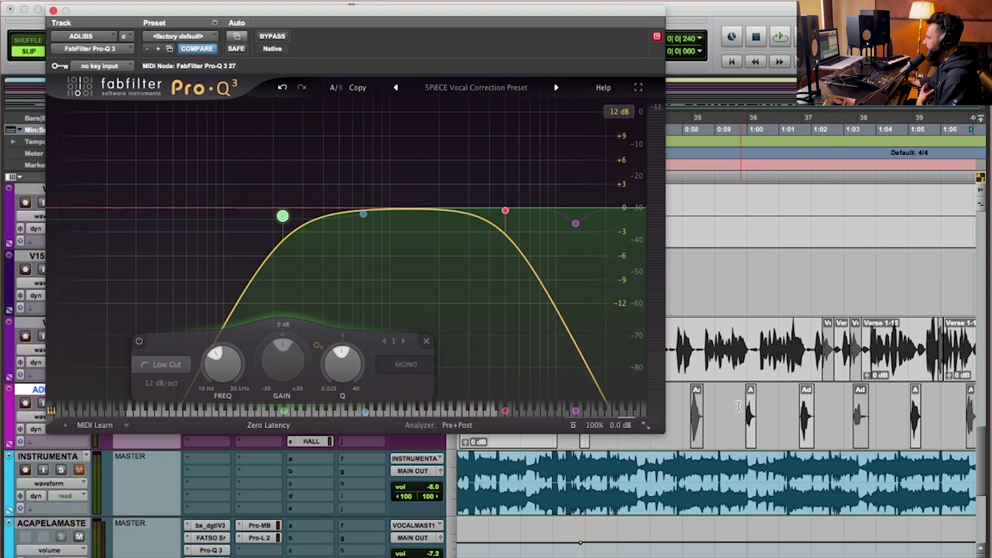
{"action": "mouse_move", "coordinate": [390, 226]}
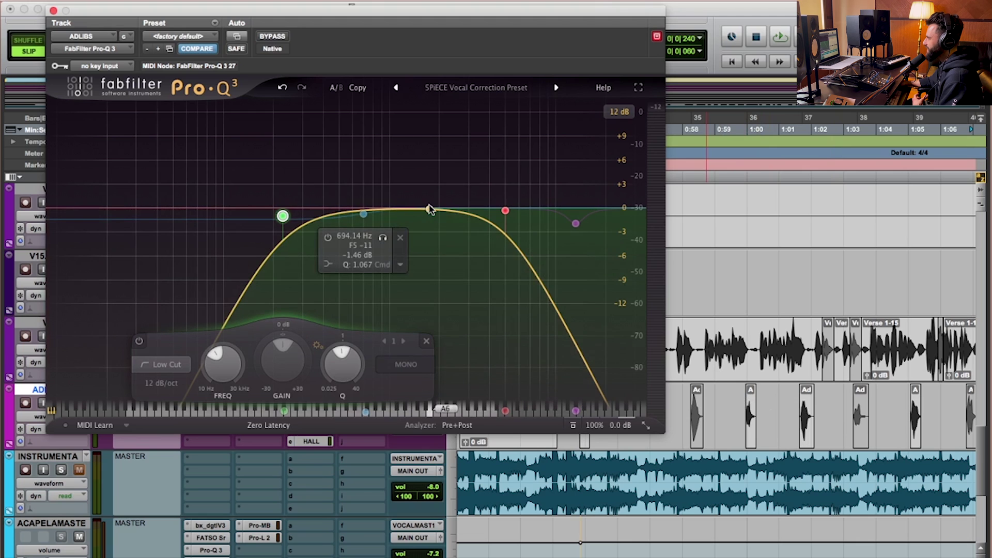
{"action": "left_click_drag", "start_coordinate": [431, 208], "coordinate": [432, 145]}
{"action": "left_click_drag", "start_coordinate": [511, 380], "coordinate": [513, 359]}
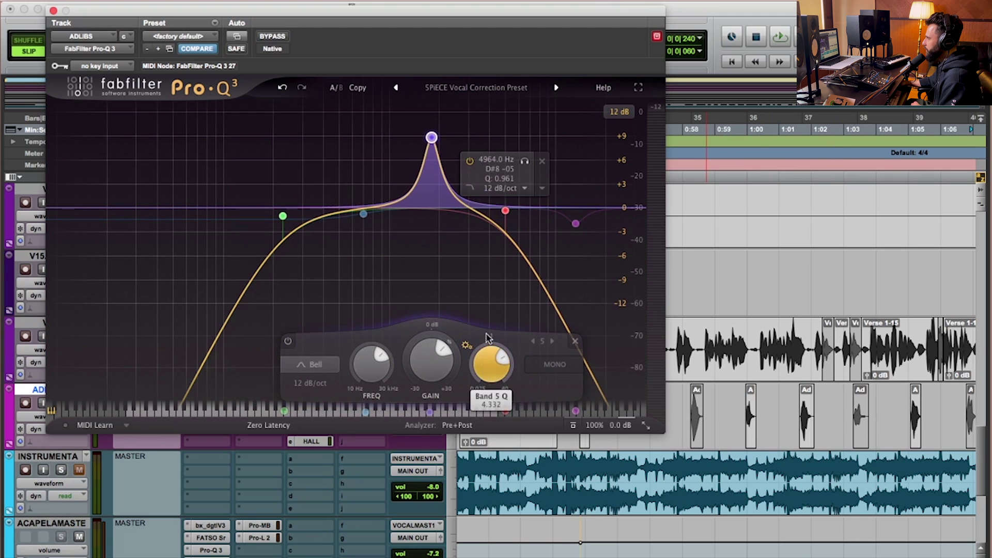
{"action": "left_click_drag", "start_coordinate": [435, 136], "coordinate": [465, 145]}
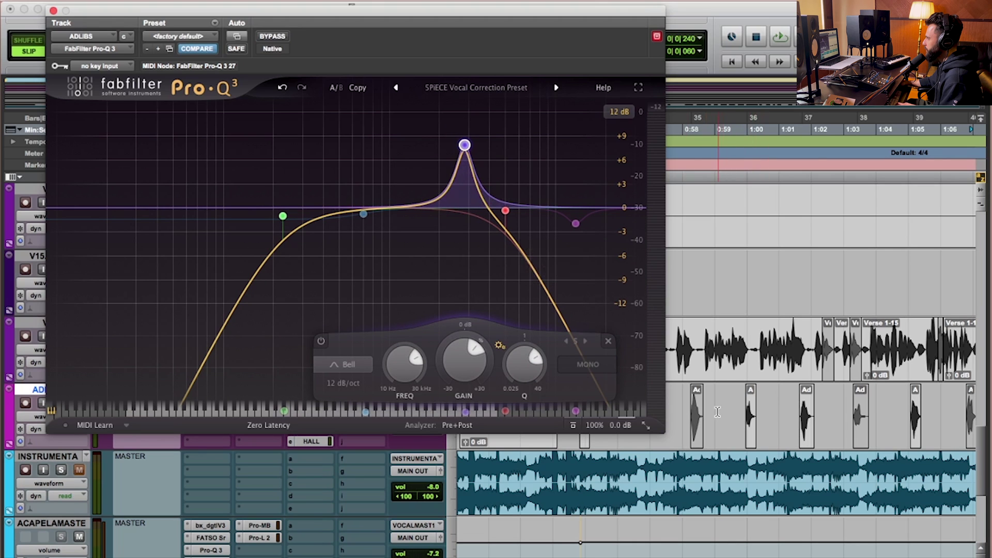
Play the two-ad-lib passage around bars 36–37 and move the Bell boost to about 1678 Hz at about +3.4 dB.
{"action": "left_click_drag", "start_coordinate": [719, 414], "coordinate": [821, 411]}
{"action": "left_click_drag", "start_coordinate": [731, 396], "coordinate": [827, 396]}
{"action": "key", "text": "space"}
{"action": "left_click_drag", "start_coordinate": [472, 145], "coordinate": [427, 182]}
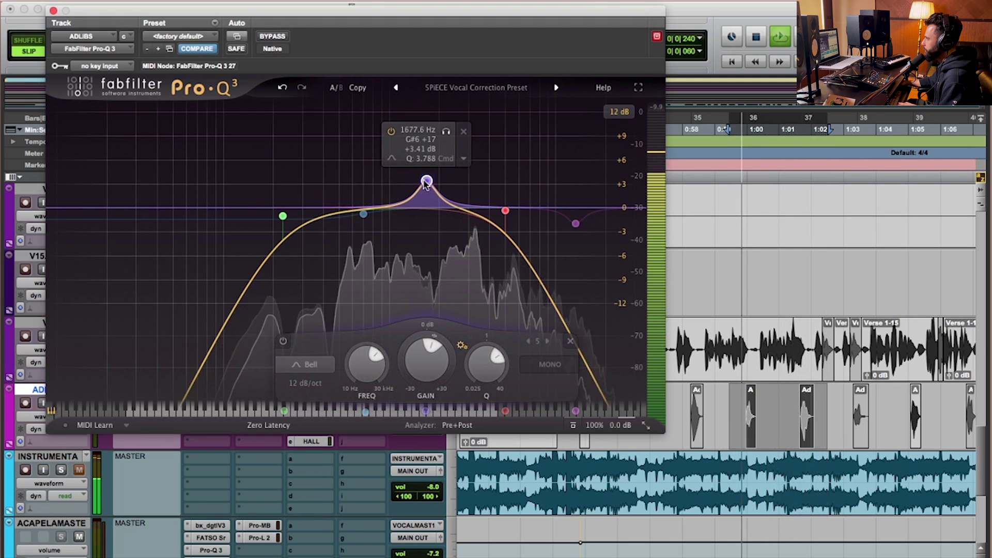
Compare the ad-libs with Pro-Q 3 bypassed and active, leaving it active, and stop playback.
{"action": "left_click", "coordinate": [272, 36]}
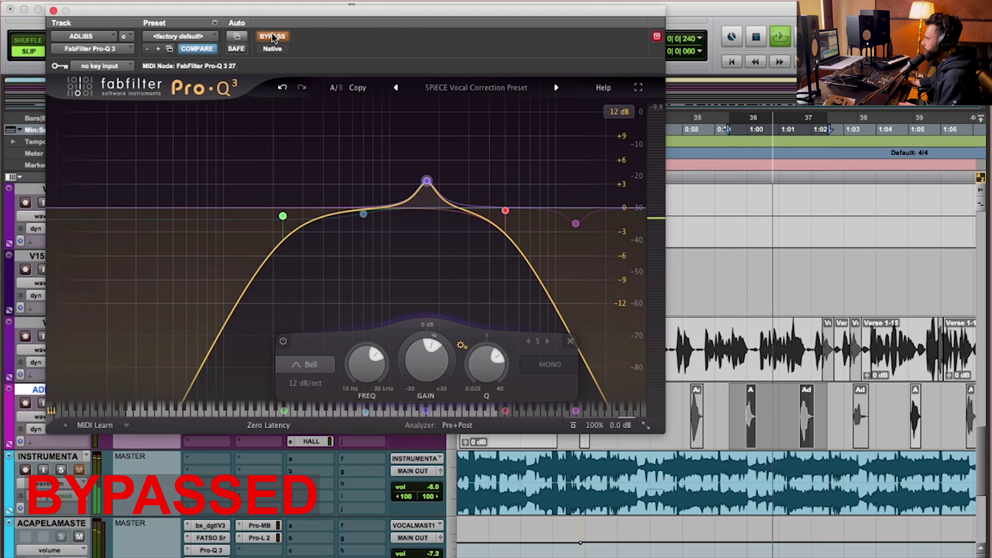
{"action": "left_click", "coordinate": [272, 36]}
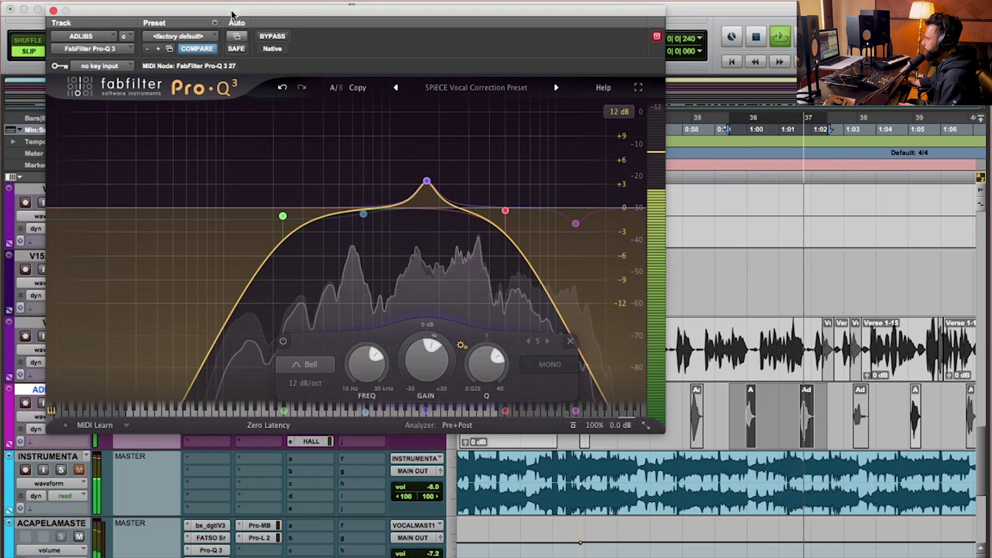
{"action": "key", "text": "space"}
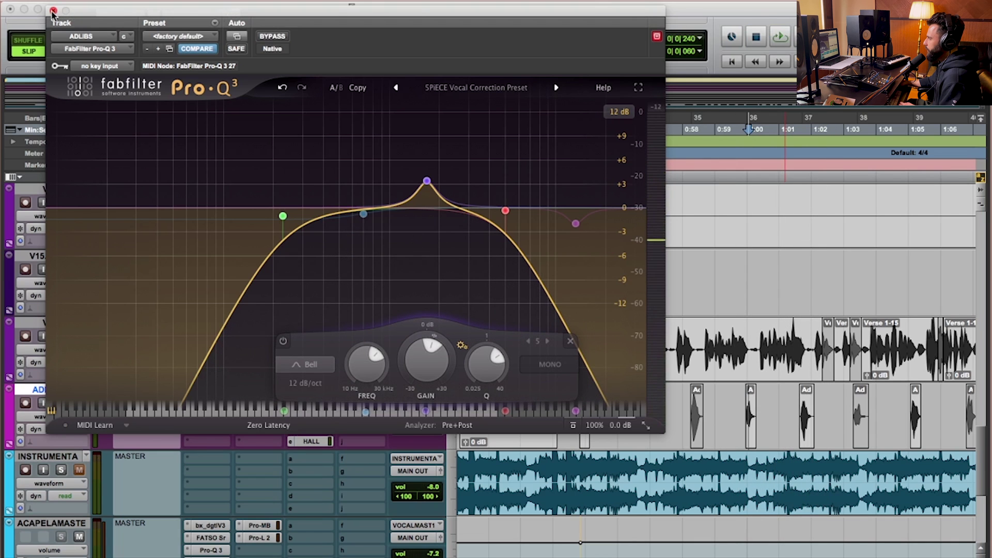
Close Pro-Q 3, unsolo the ADLIBS track and play the mix from the ad-lib just after bar 35.
{"action": "left_click", "coordinate": [53, 10]}
{"action": "left_click", "coordinate": [62, 407]}
{"action": "left_click", "coordinate": [701, 410]}
{"action": "key", "text": "space"}
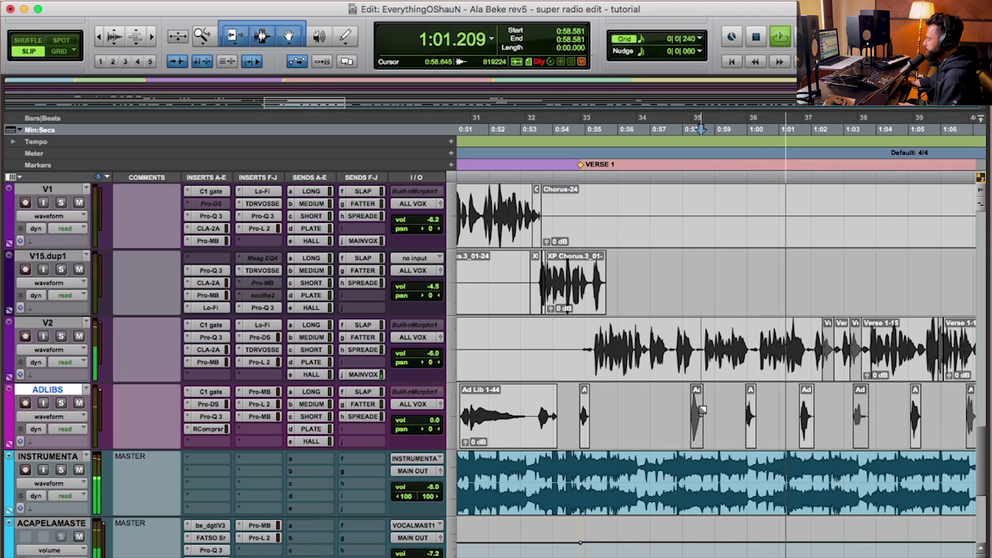
{"action": "key", "text": "space"}
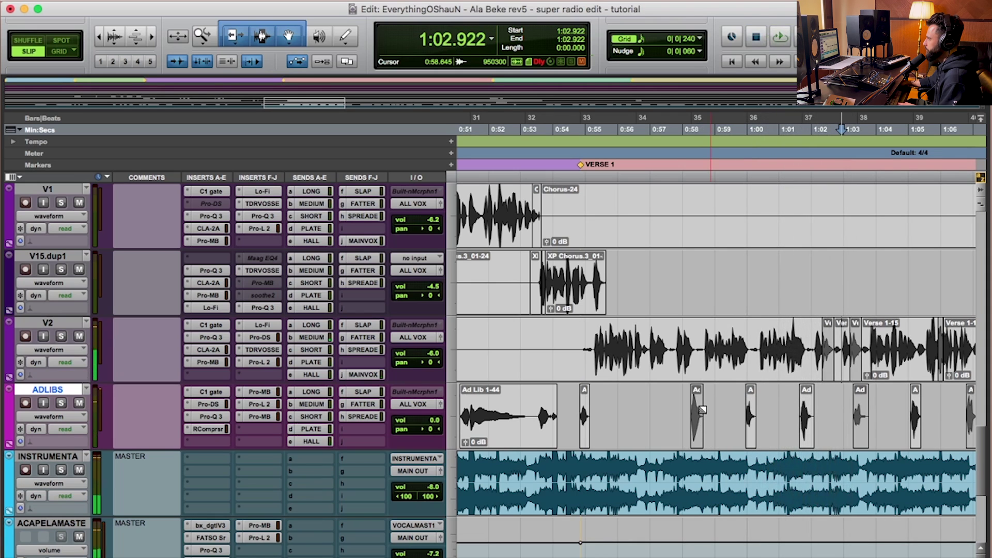
Raise the ADLIBS track volume to +3.6 dB and review the track's Pro-Q 3 curve.
{"action": "left_click", "coordinate": [202, 417]}
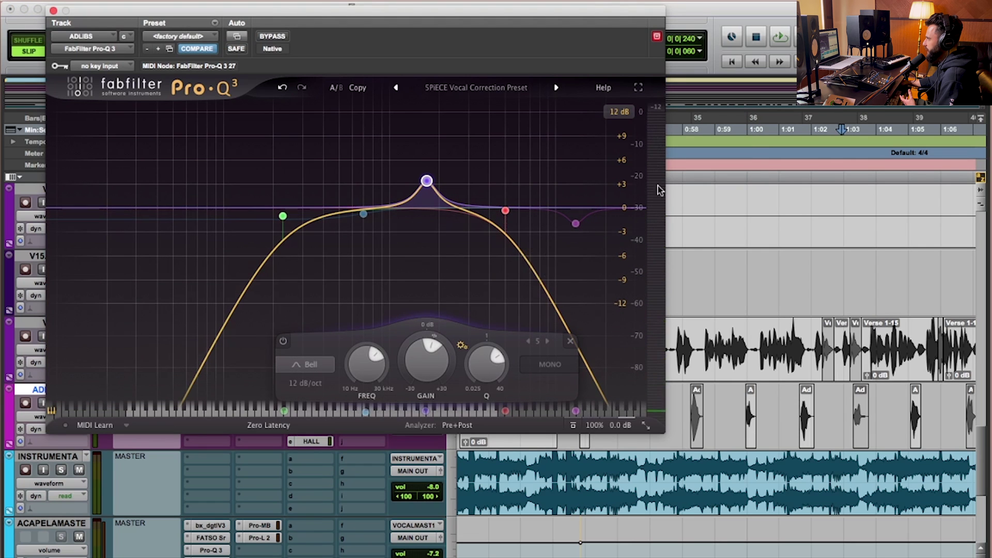
{"action": "left_click", "coordinate": [54, 10]}
{"action": "left_click_drag", "start_coordinate": [435, 422], "coordinate": [437, 420]}
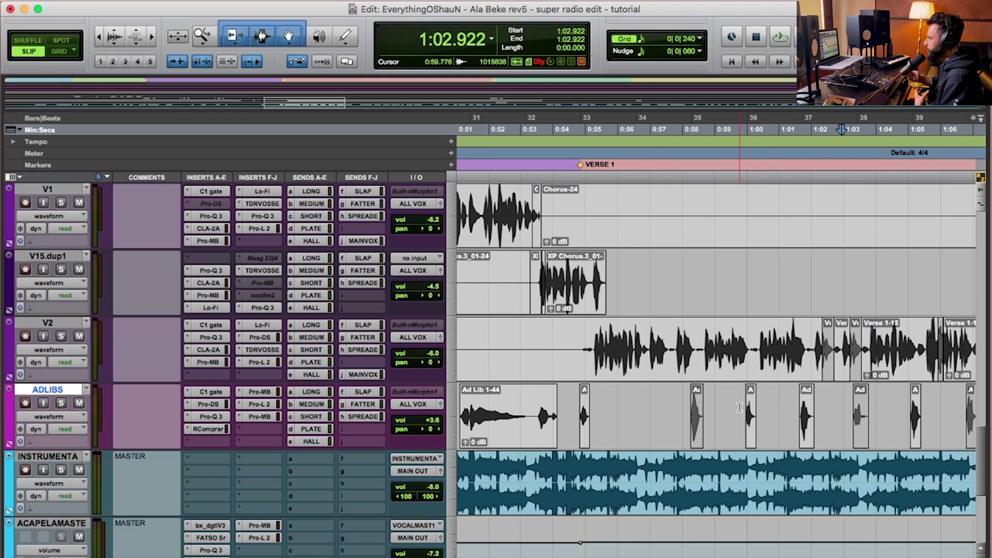
{"action": "left_click", "coordinate": [212, 417]}
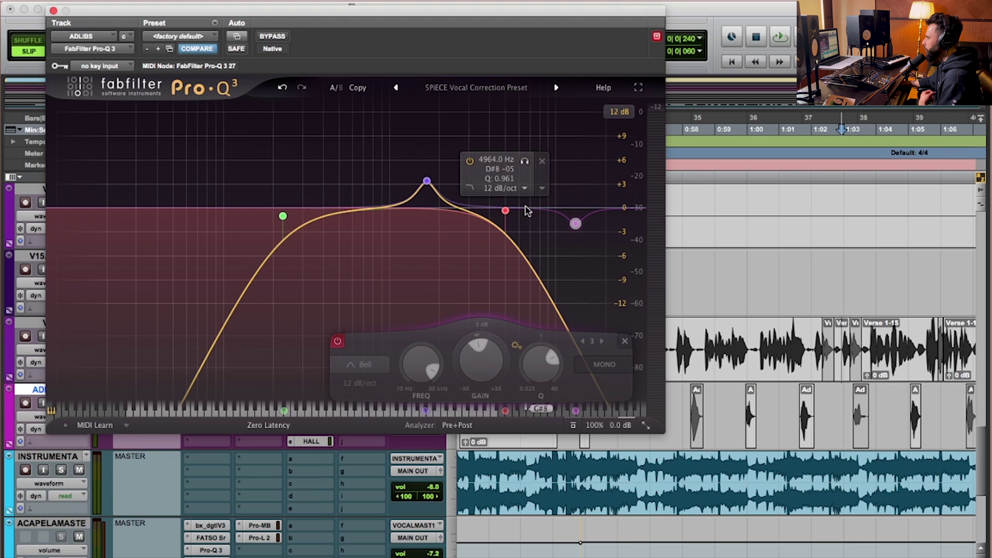
{"action": "left_click", "coordinate": [53, 10]}
Insert the Softube Saturation Knob in the empty slot after Pro-Q 3 on the ADLIBS track.
{"action": "left_click", "coordinate": [208, 441]}
{"action": "mouse_move", "coordinate": [228, 429]}
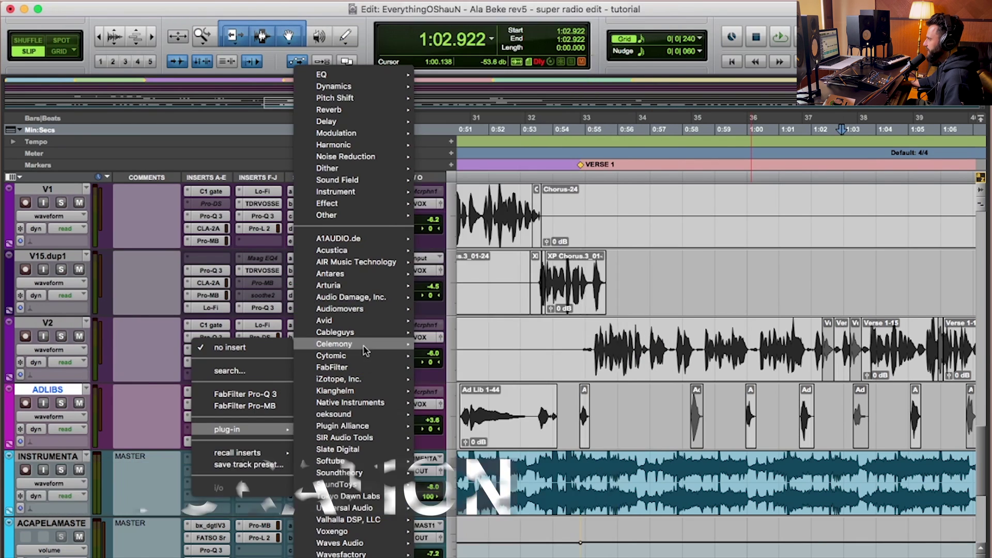
{"action": "mouse_move", "coordinate": [358, 466]}
{"action": "left_click", "coordinate": [471, 463]}
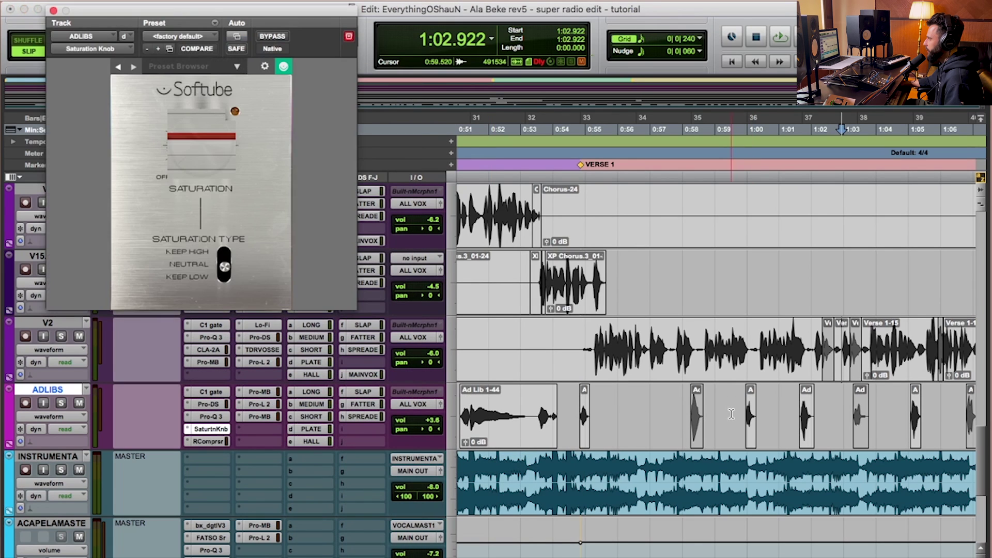
Loop the ad-lib passage at bars 36–37 while turning the saturation up high and setting the saturation type to Keep High.
{"action": "left_click_drag", "start_coordinate": [743, 413], "coordinate": [821, 414]}
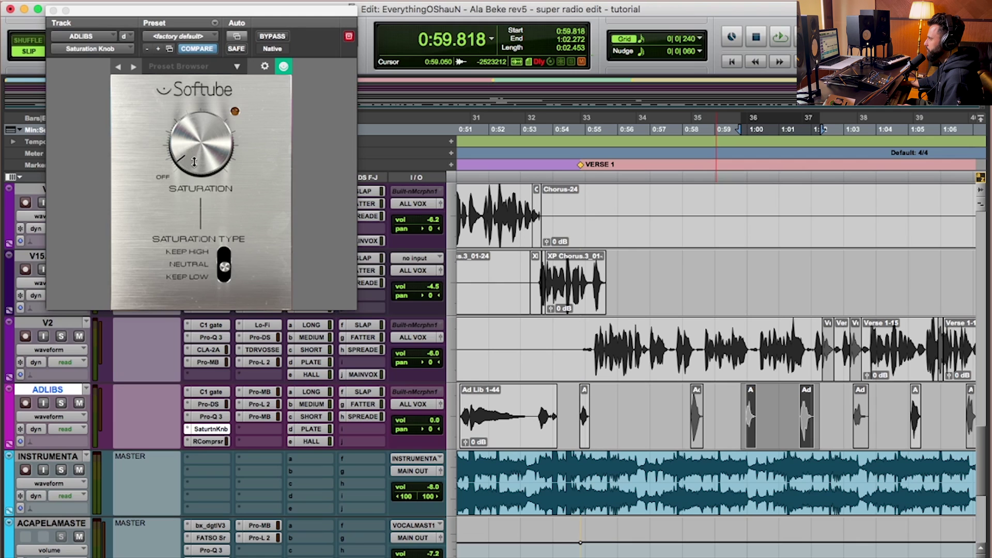
{"action": "key", "text": "space"}
{"action": "left_click_drag", "start_coordinate": [194, 162], "coordinate": [216, 72]}
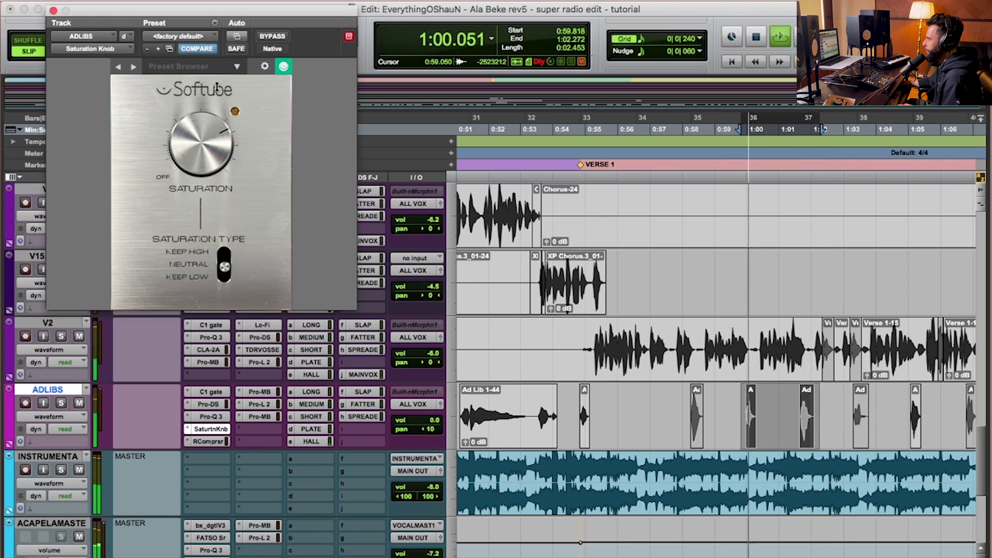
{"action": "left_click", "coordinate": [226, 265]}
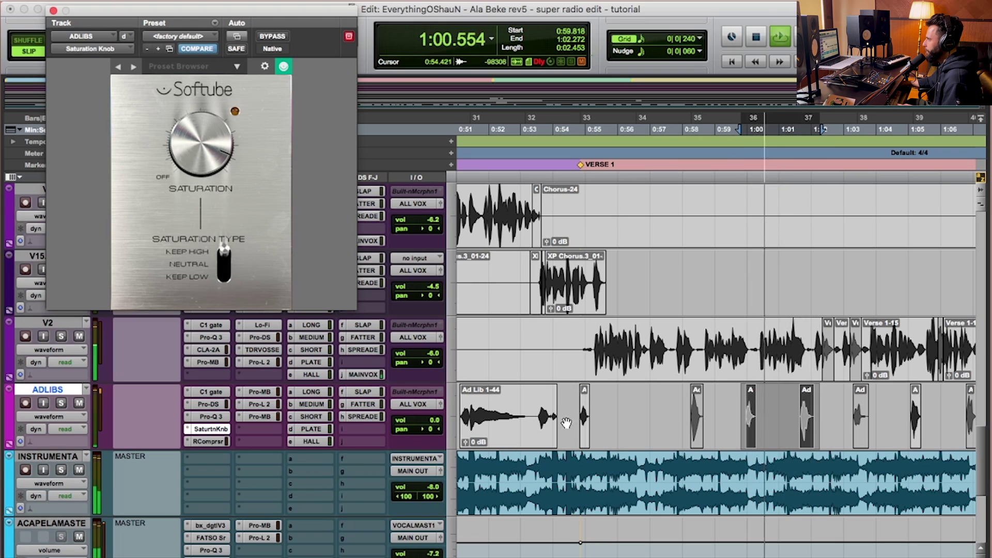
{"action": "key", "text": "space"}
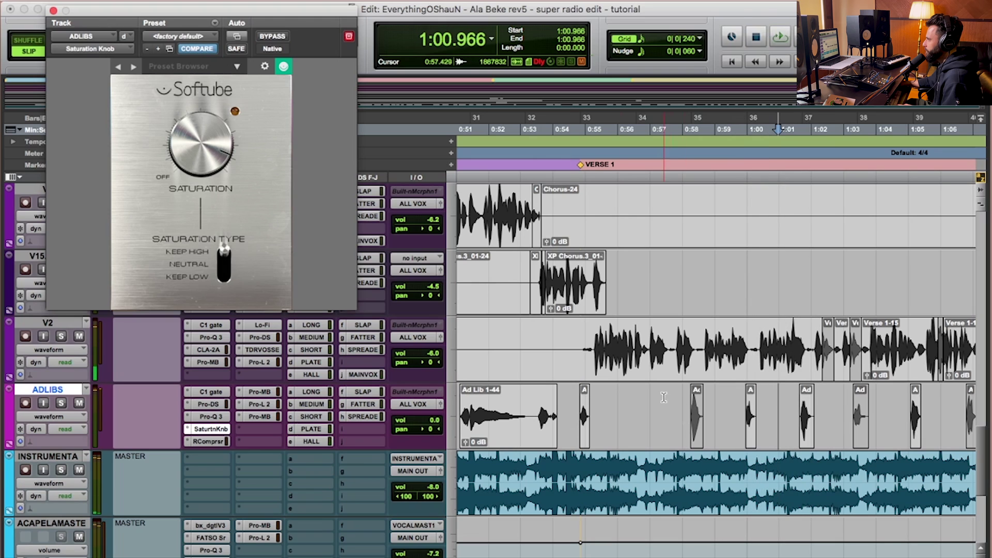
Listen to the saturated ADLIBS track soloed from just before bar 36, stop playback and unsolo it.
{"action": "left_click", "coordinate": [61, 403]}
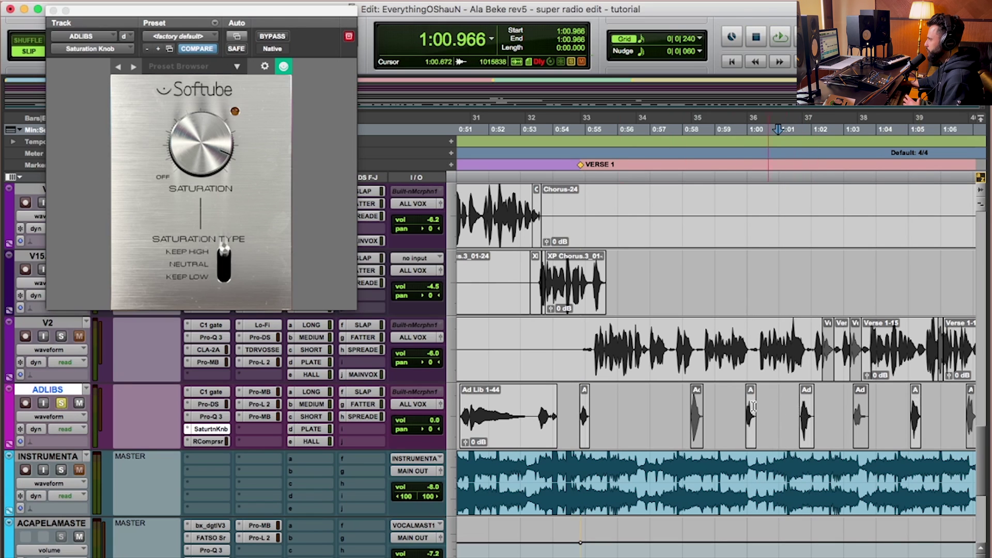
{"action": "key", "text": "space"}
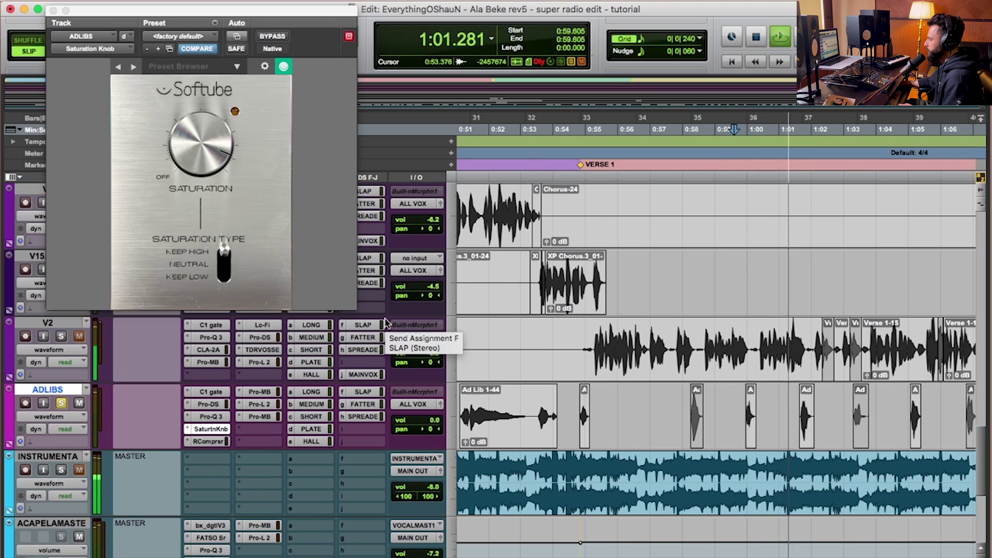
{"action": "key", "text": "space"}
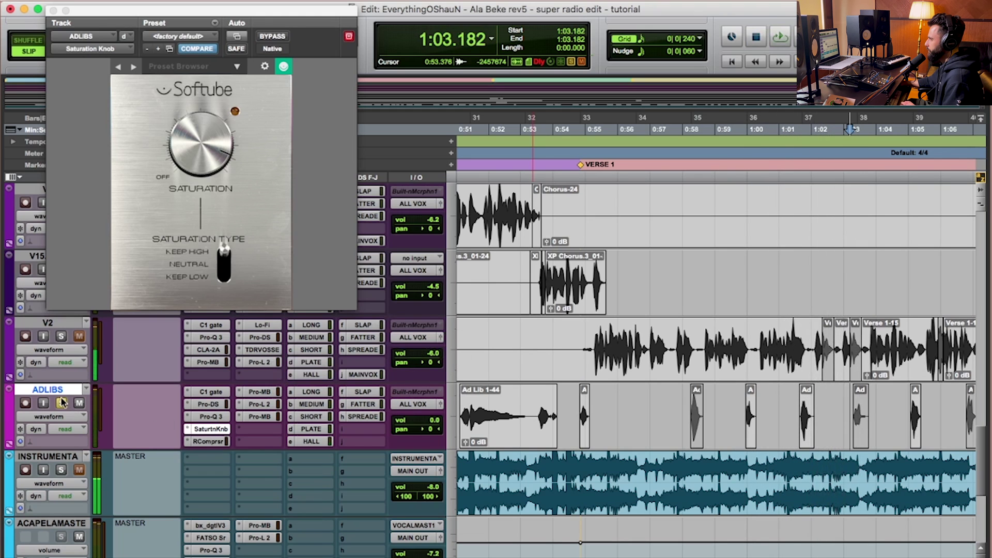
{"action": "left_click", "coordinate": [60, 404]}
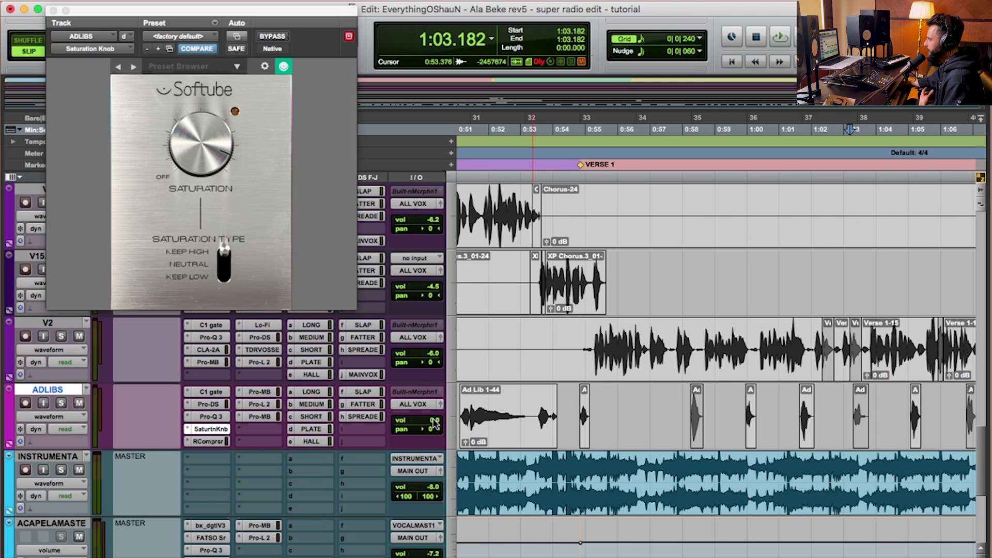
Close the Saturation Knob and replace it on the ADLIBS track with the AIR Flanger modulation plug-in.
{"action": "left_click", "coordinate": [274, 14]}
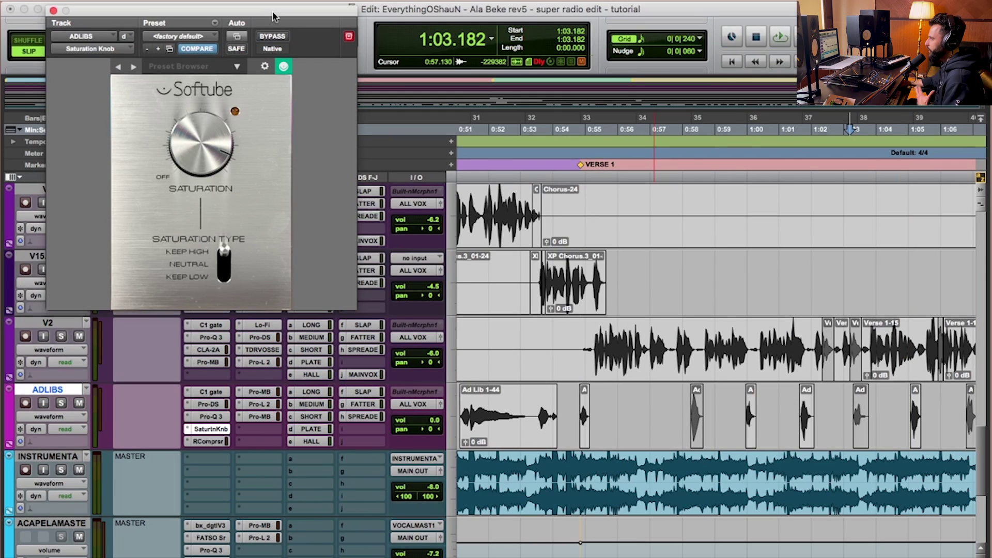
{"action": "left_click", "coordinate": [53, 11]}
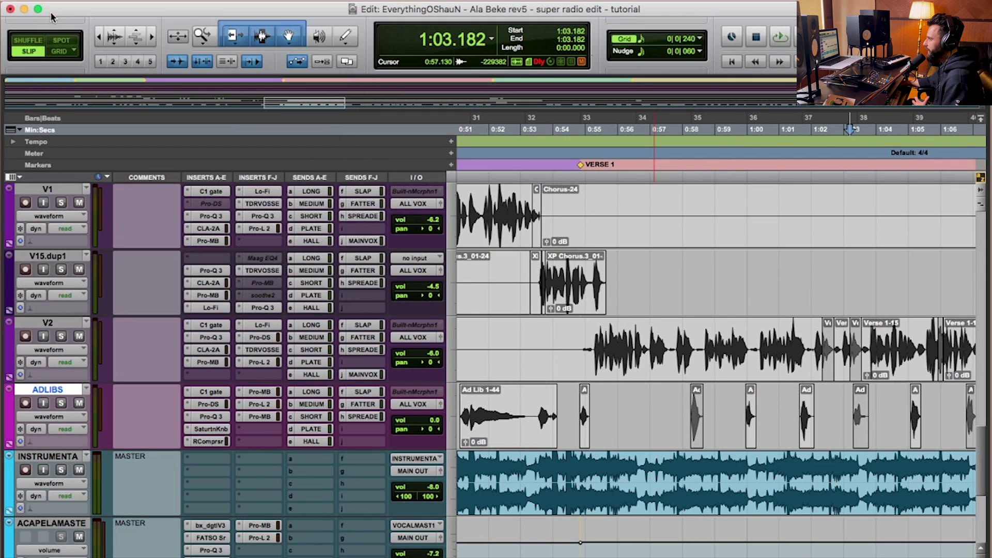
{"action": "left_click", "coordinate": [188, 429]}
{"action": "mouse_move", "coordinate": [188, 429]}
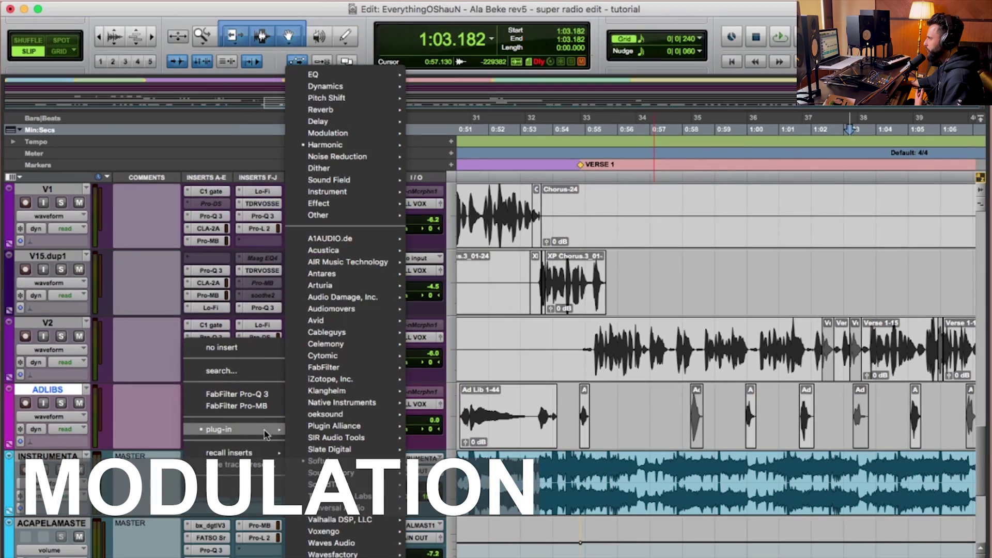
{"action": "mouse_move", "coordinate": [337, 135]}
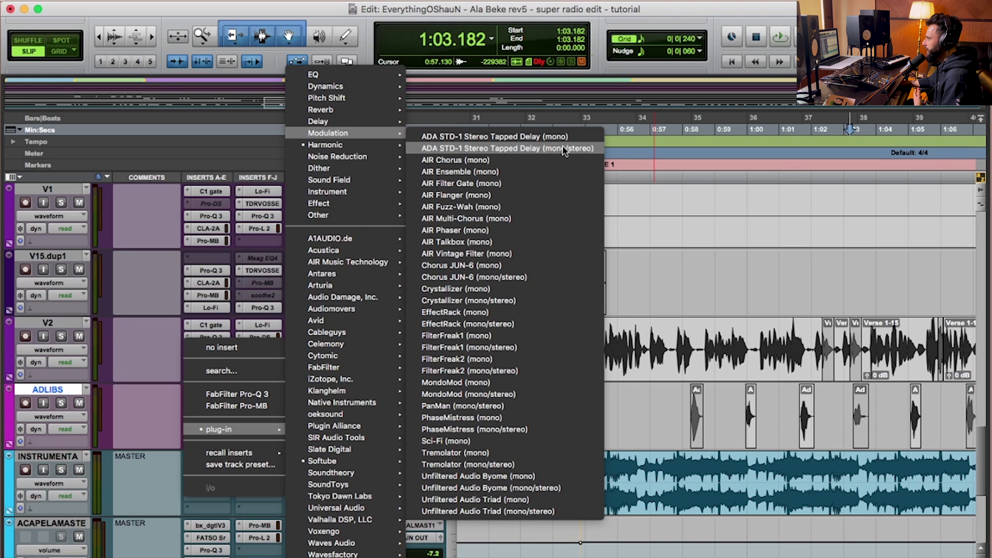
{"action": "key", "text": "Escape"}
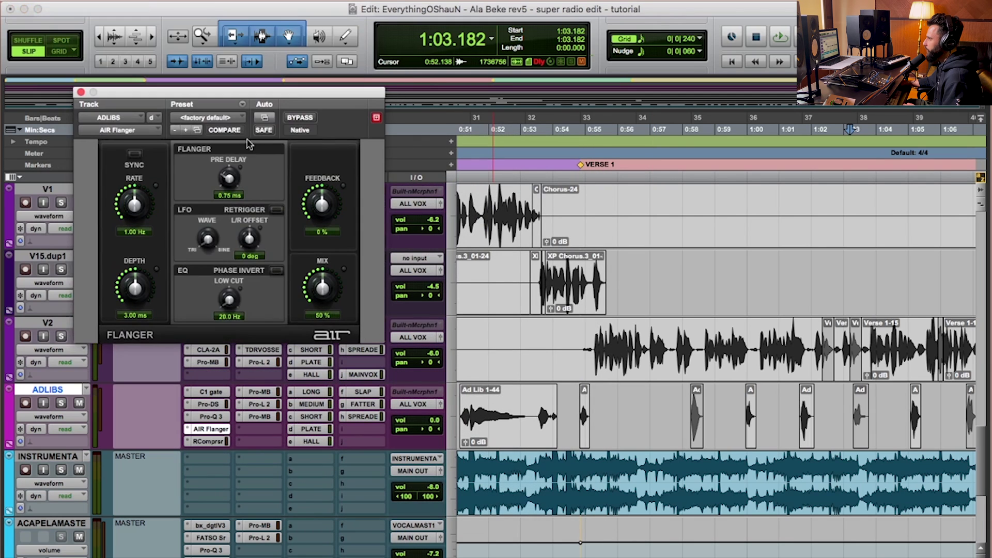
Audition flanger presets 01 Soft Mono and 02 Wider Stereo on the soloed ad-lib passage, keep 02 Wider Stereo and unsolo ADLIBS.
{"action": "left_click", "coordinate": [220, 120]}
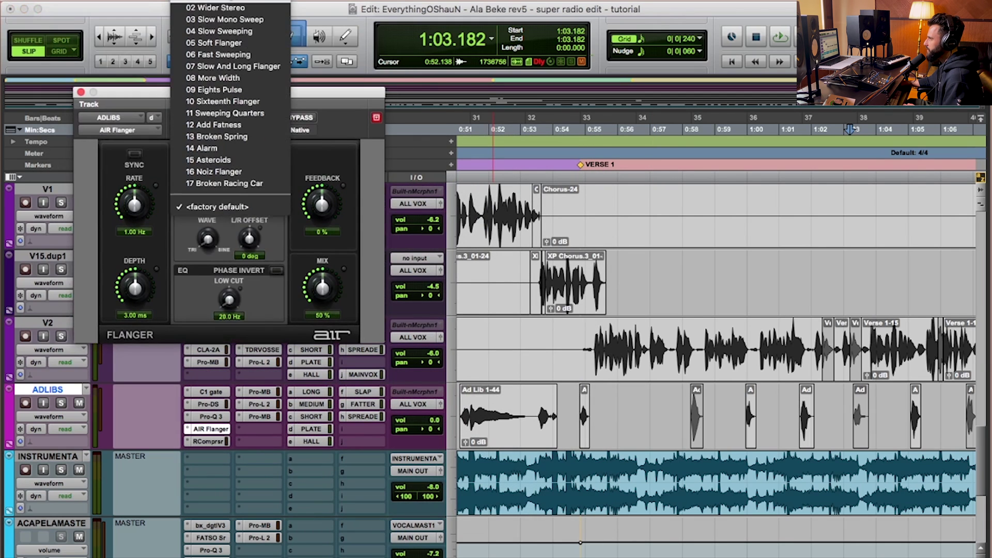
{"action": "left_click", "coordinate": [757, 437]}
{"action": "left_click_drag", "start_coordinate": [733, 416], "coordinate": [832, 416]}
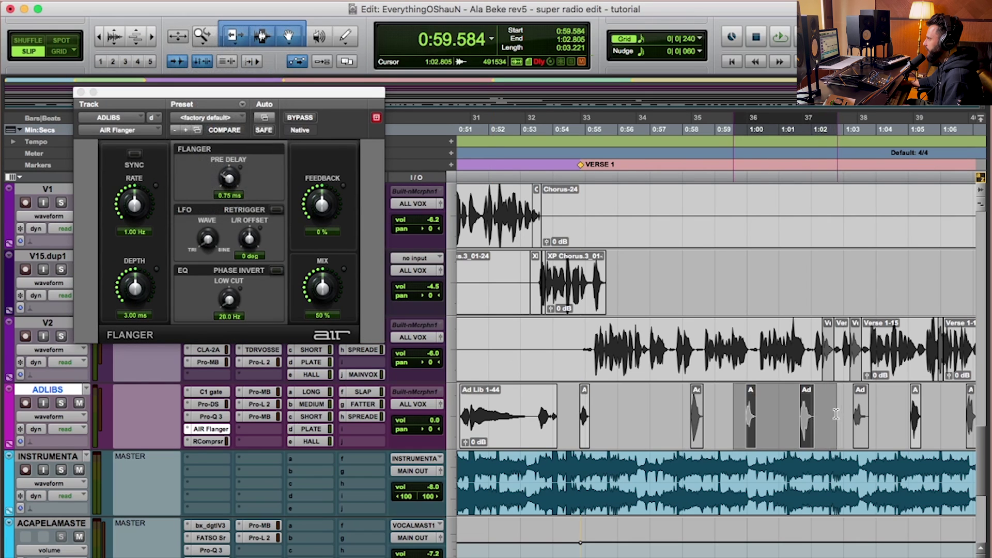
{"action": "left_click", "coordinate": [61, 404]}
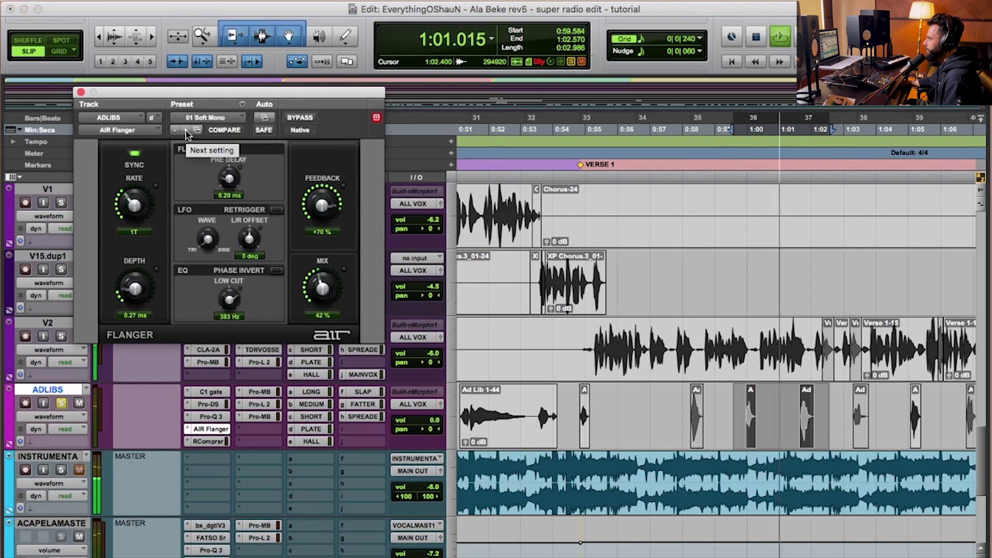
{"action": "left_click", "coordinate": [187, 131]}
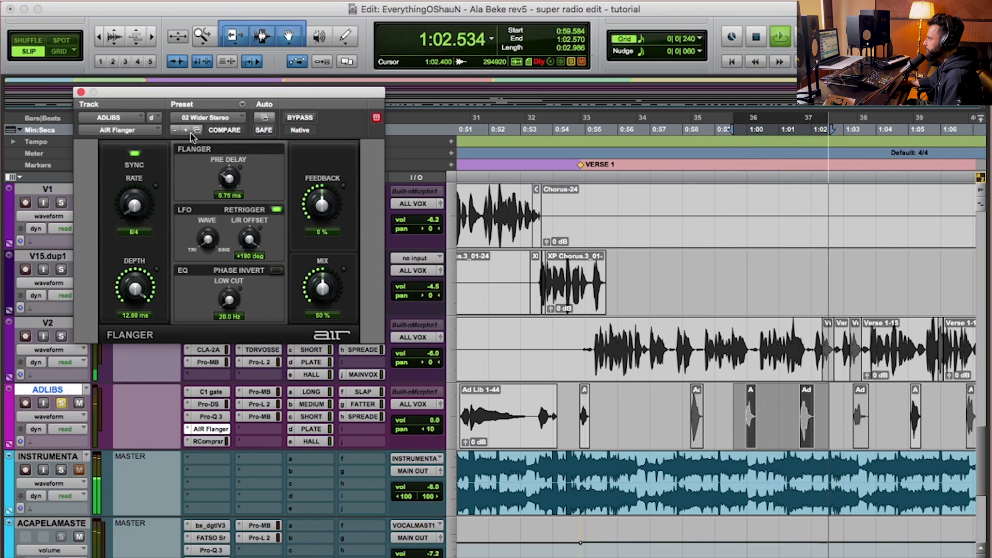
{"action": "left_click", "coordinate": [61, 404]}
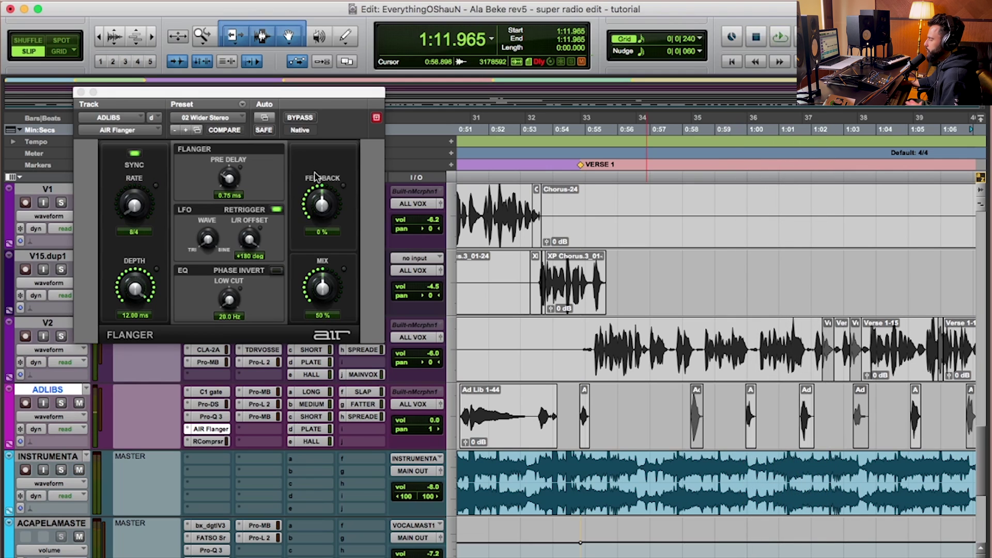
{"action": "left_click", "coordinate": [228, 118]}
{"action": "left_click", "coordinate": [333, 109]}
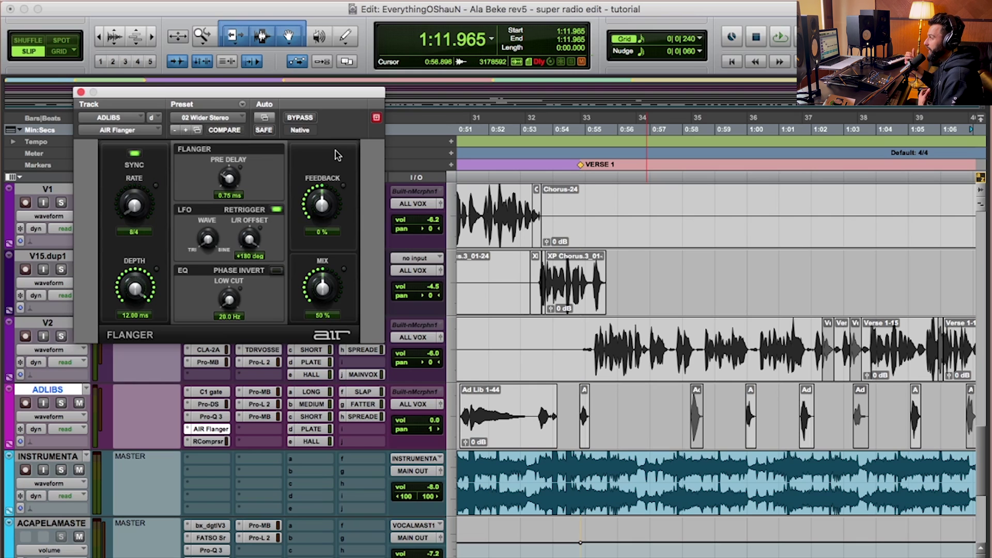
Replace the AIR Flanger on ADLIBS with Soundtoys Little AlterBoy (mono) and select the two-ad-lib passage at bars 36–37.
{"action": "left_click", "coordinate": [209, 429]}
{"action": "mouse_move", "coordinate": [268, 429]}
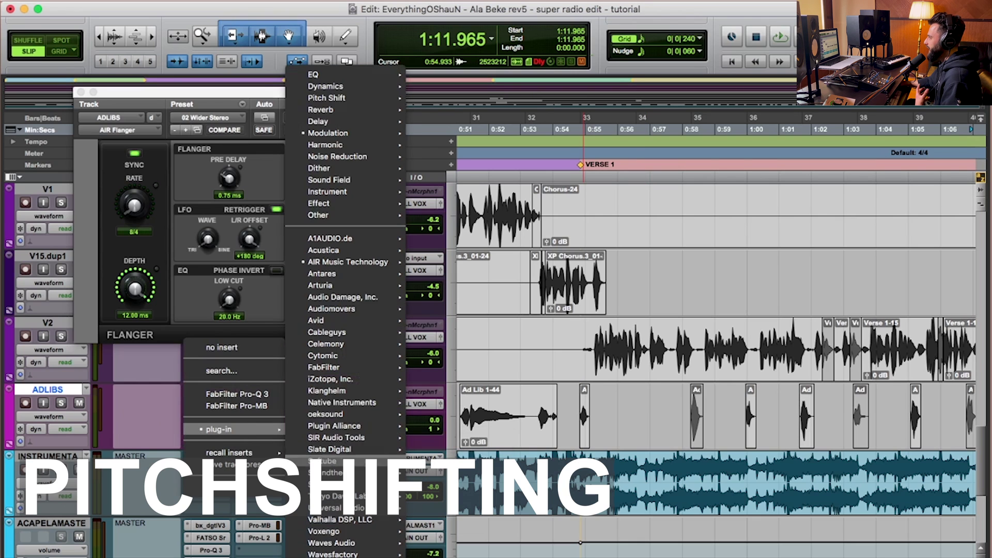
{"action": "mouse_move", "coordinate": [361, 484]}
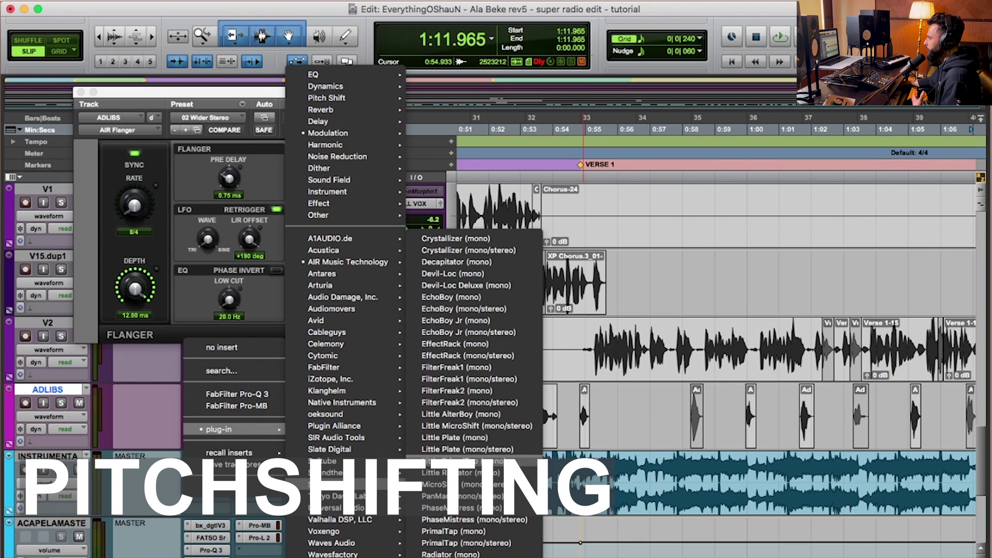
{"action": "left_click", "coordinate": [492, 424]}
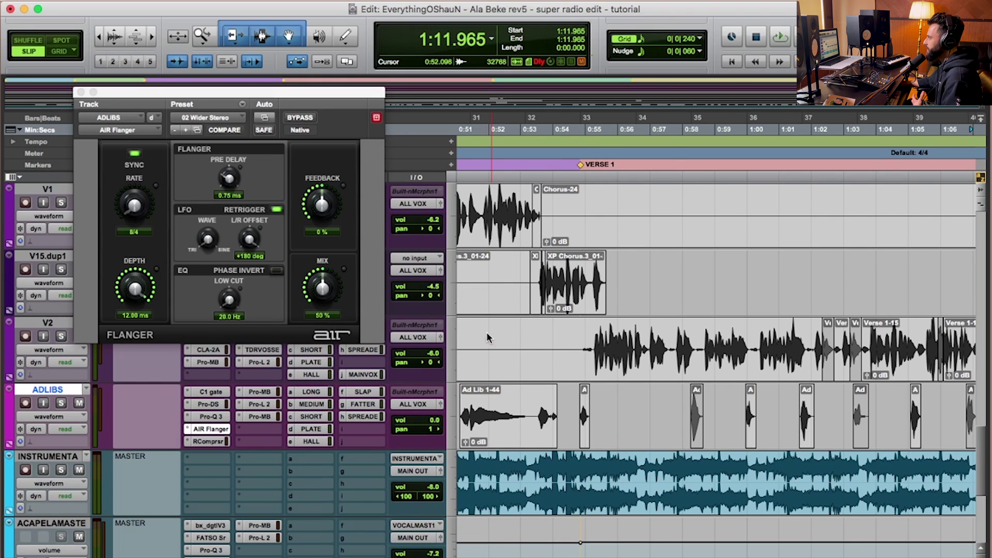
{"action": "left_click_drag", "start_coordinate": [279, 93], "coordinate": [278, 112]}
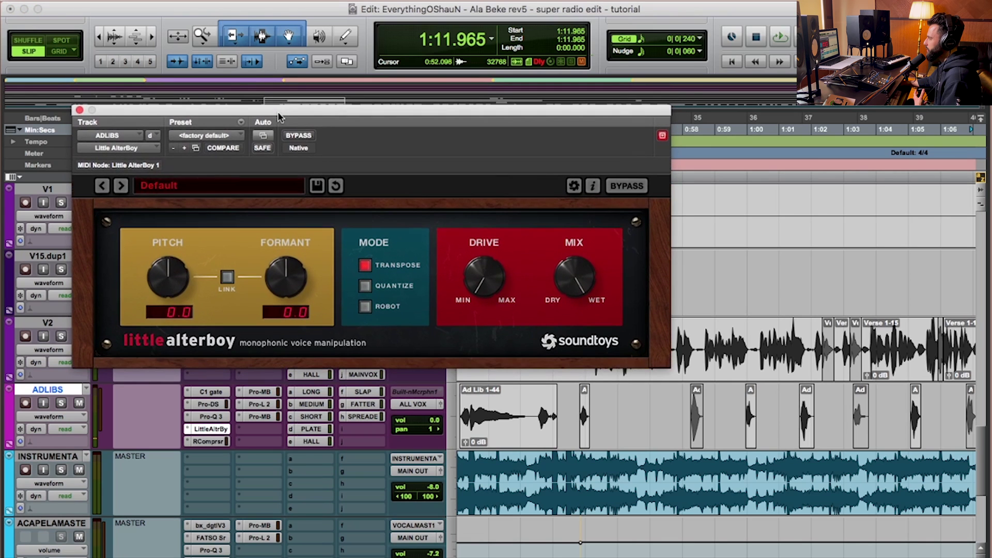
{"action": "left_click_drag", "start_coordinate": [743, 405], "coordinate": [825, 405]}
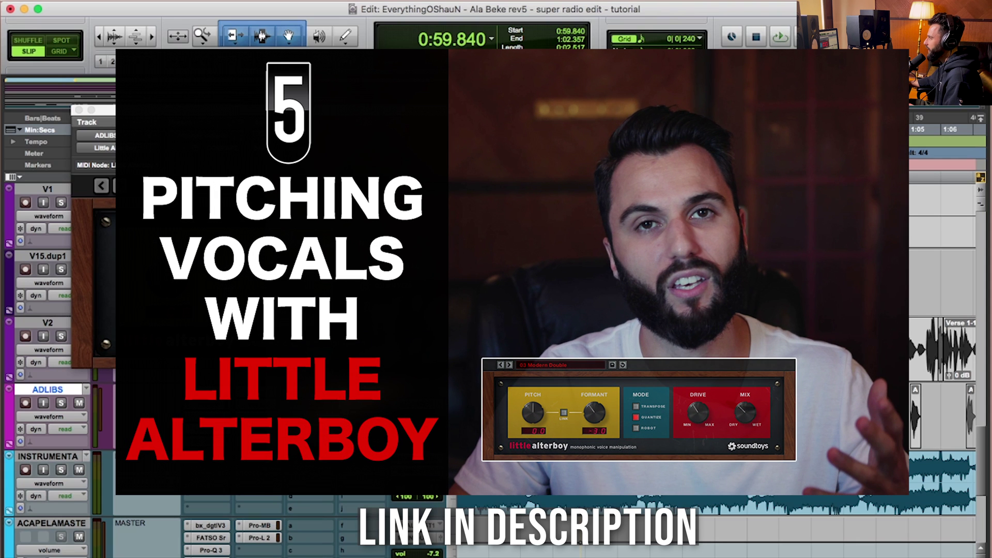
Sweep Little AlterBoy's linked pitch and formant down to -12.0 and up to 12.0, and audition the selected ad-libs soloed.
{"action": "left_click_drag", "start_coordinate": [169, 278], "coordinate": [176, 488]}
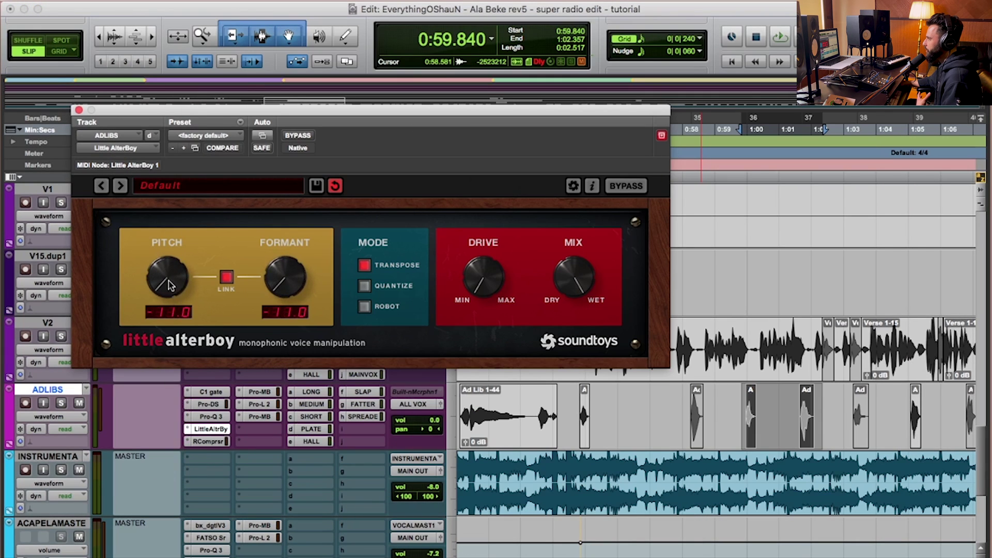
{"action": "left_click_drag", "start_coordinate": [168, 280], "coordinate": [168, 315]}
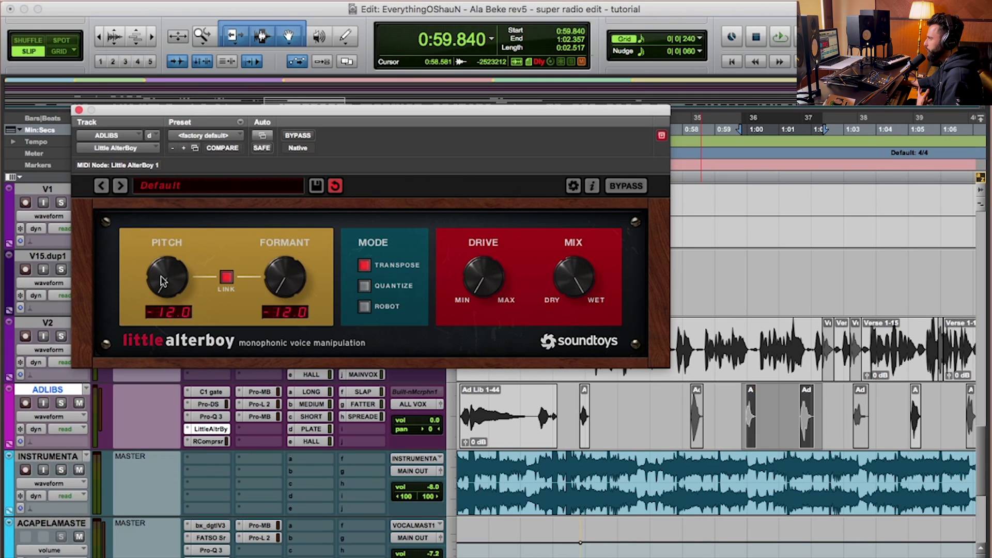
{"action": "left_click_drag", "start_coordinate": [174, 287], "coordinate": [176, 134]}
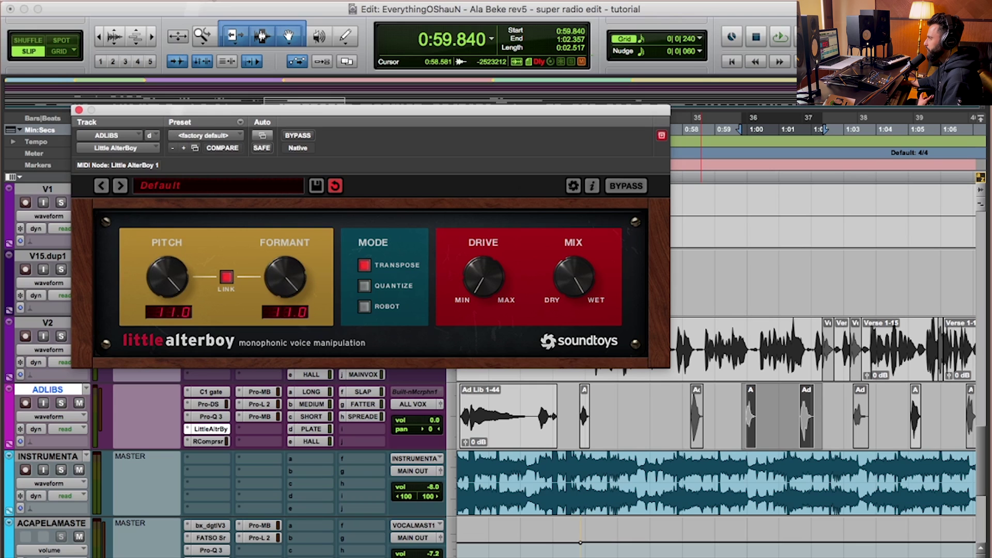
{"action": "left_click_drag", "start_coordinate": [168, 279], "coordinate": [169, 265]}
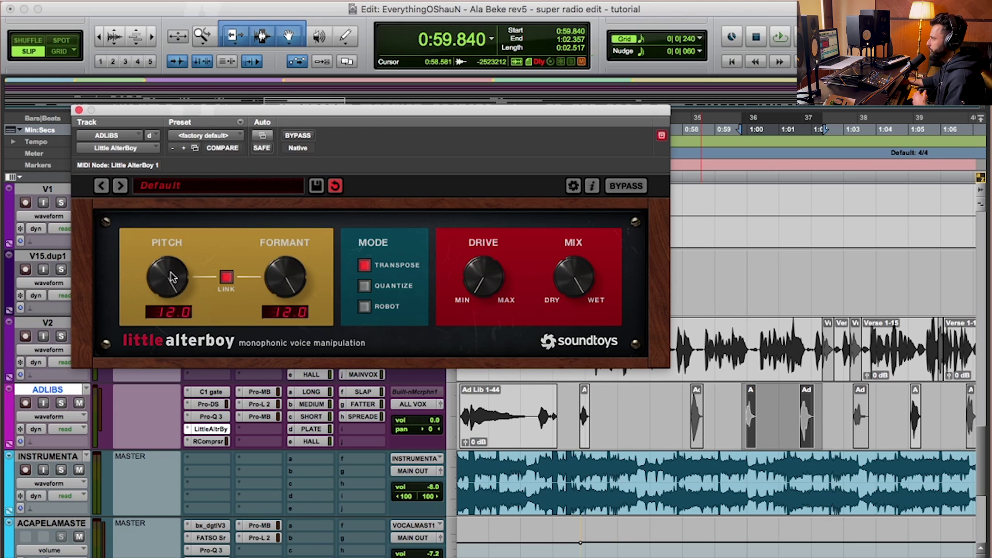
{"action": "left_click", "coordinate": [61, 403]}
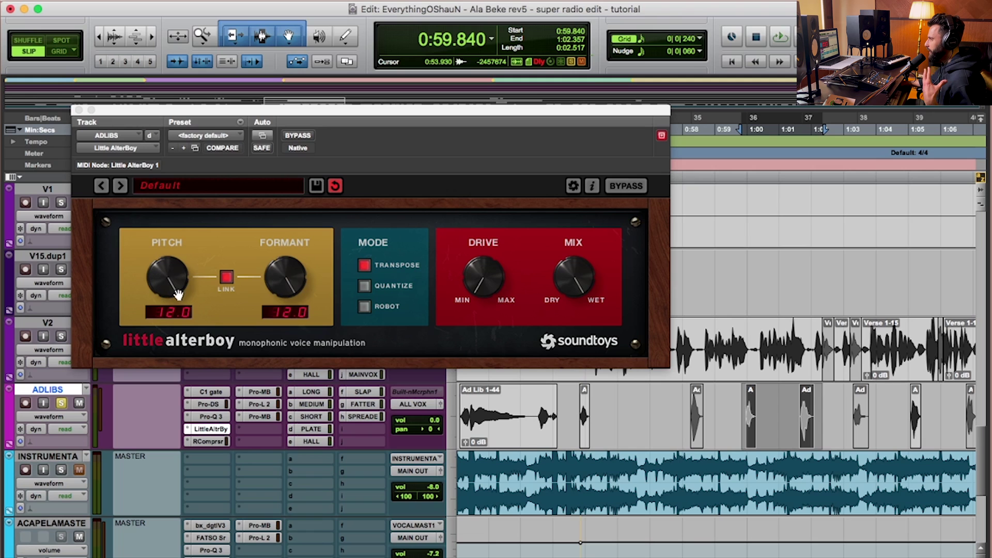
{"action": "key", "text": "space"}
{"action": "key", "text": "space"}
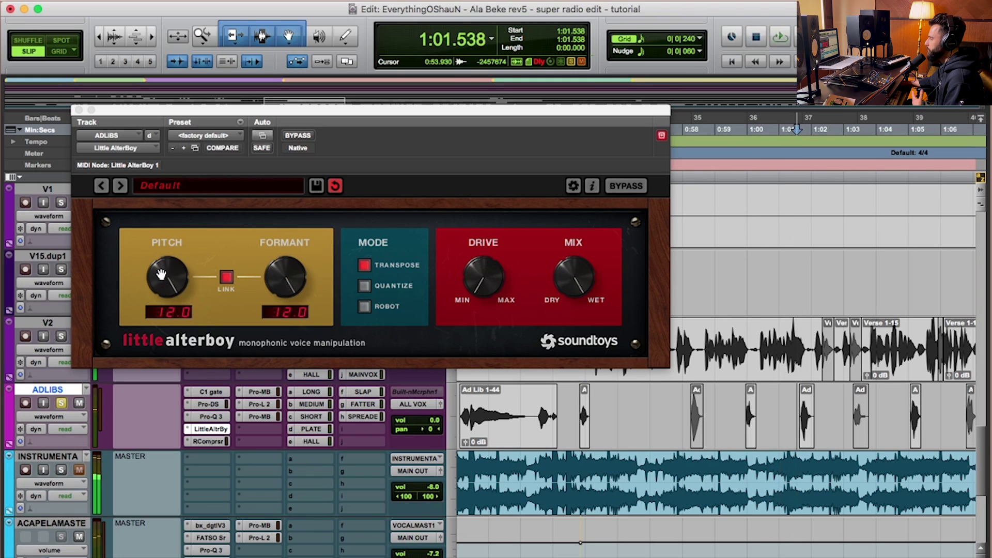
Set Little AlterBoy's linked pitch and formant to -12.0 and listen to the two soloed ad-libs at bars 36–37.
{"action": "left_click_drag", "start_coordinate": [175, 292], "coordinate": [170, 486]}
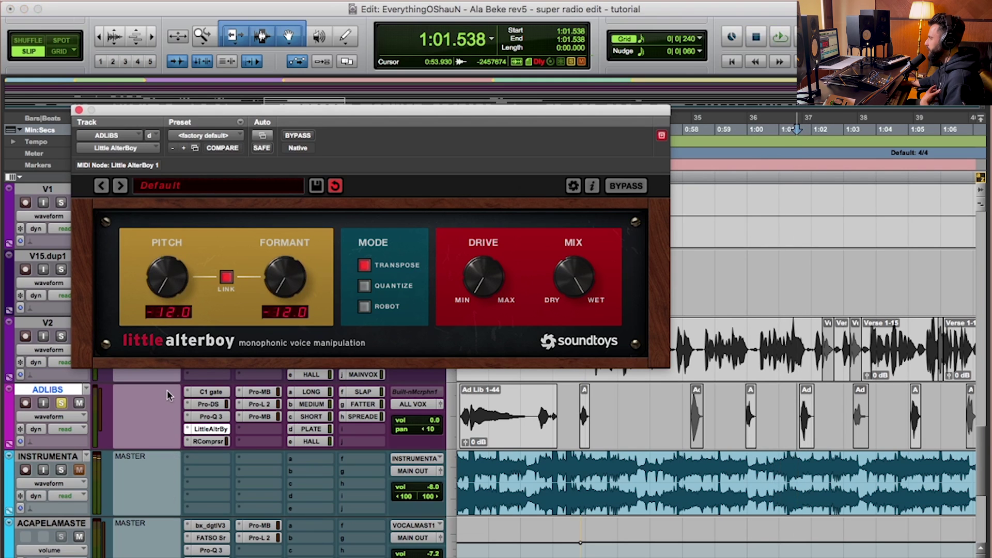
{"action": "left_click_drag", "start_coordinate": [744, 411], "coordinate": [818, 408]}
{"action": "key", "text": "space"}
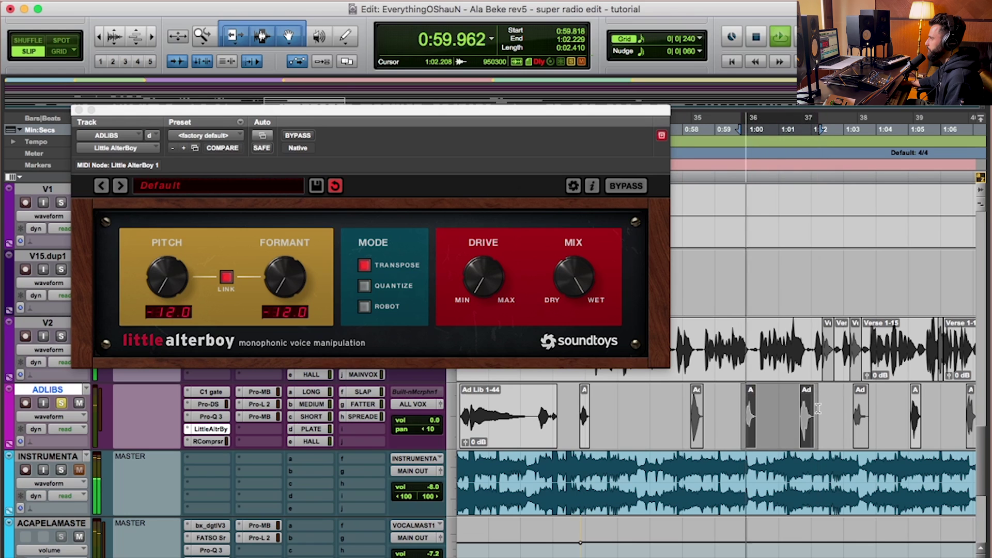
{"action": "key", "text": "space"}
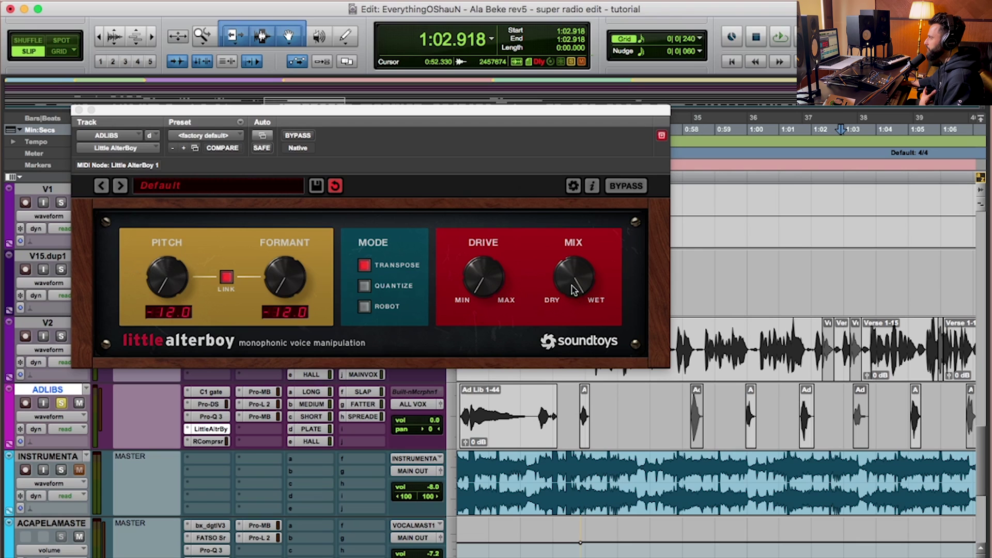
Unsolo ADLIBS, take the Little AlterBoy mix from fully dry to just under halfway, and play the bar 36–37 ad-libs in the full mix.
{"action": "left_click_drag", "start_coordinate": [571, 272], "coordinate": [572, 333]}
{"action": "left_click", "coordinate": [61, 403]}
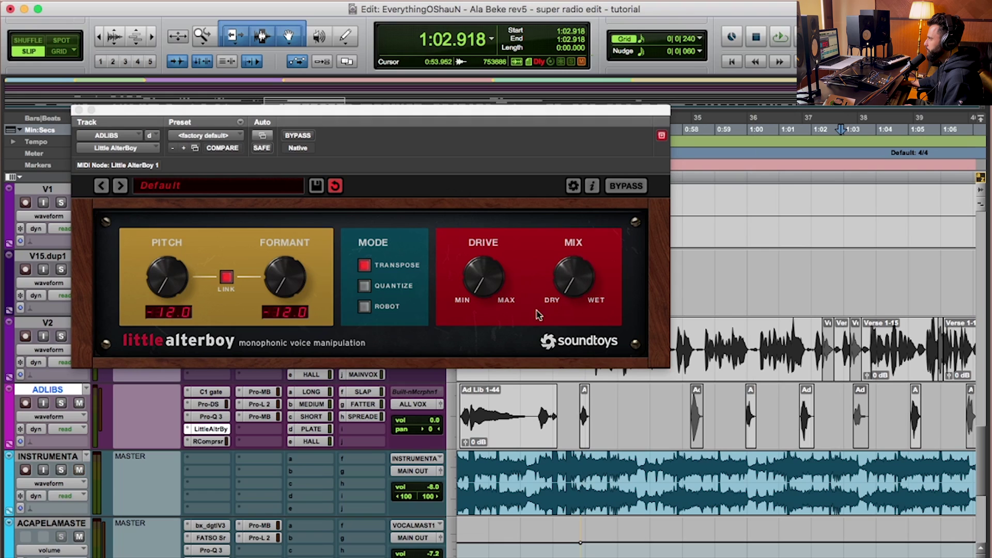
{"action": "left_click_drag", "start_coordinate": [553, 274], "coordinate": [562, 234]}
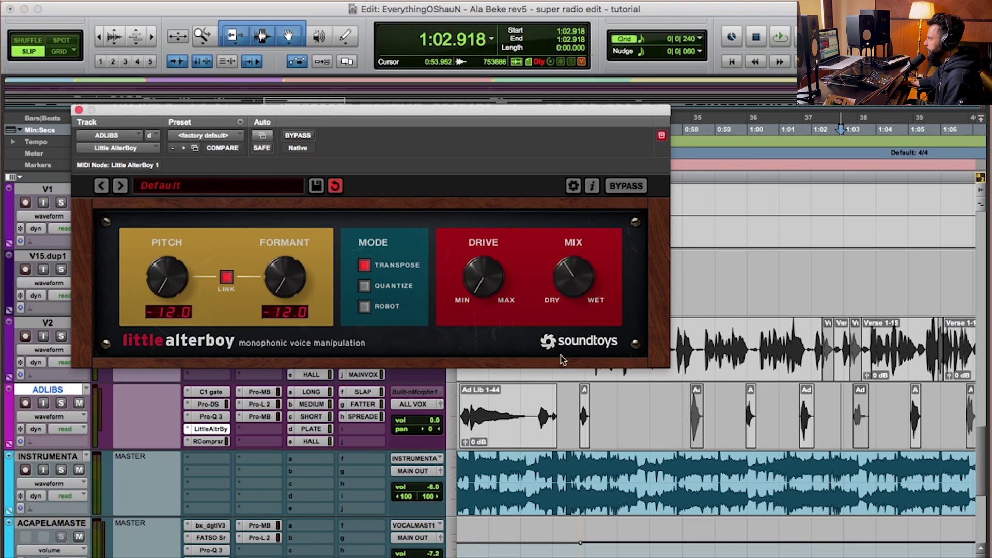
{"action": "left_click_drag", "start_coordinate": [742, 419], "coordinate": [825, 409]}
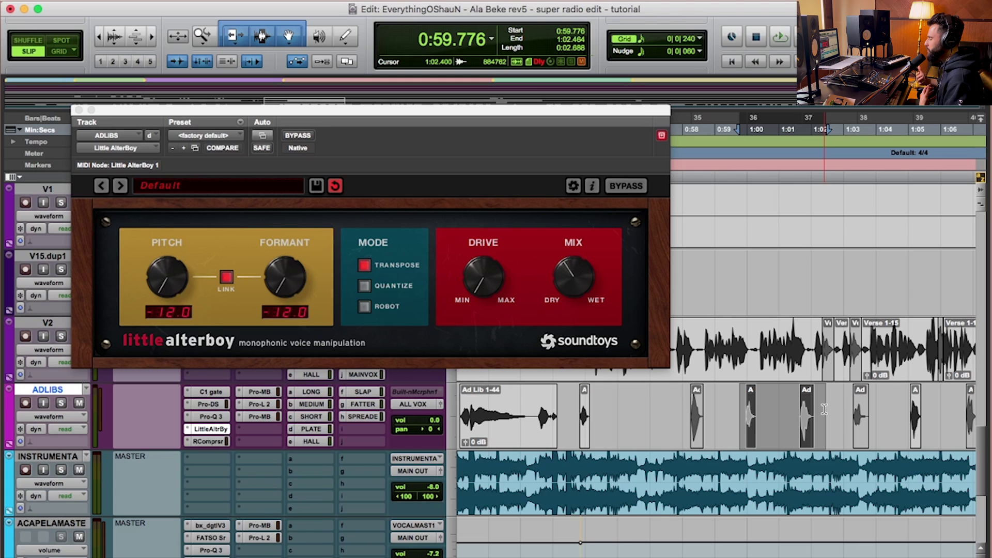
{"action": "key", "text": "space"}
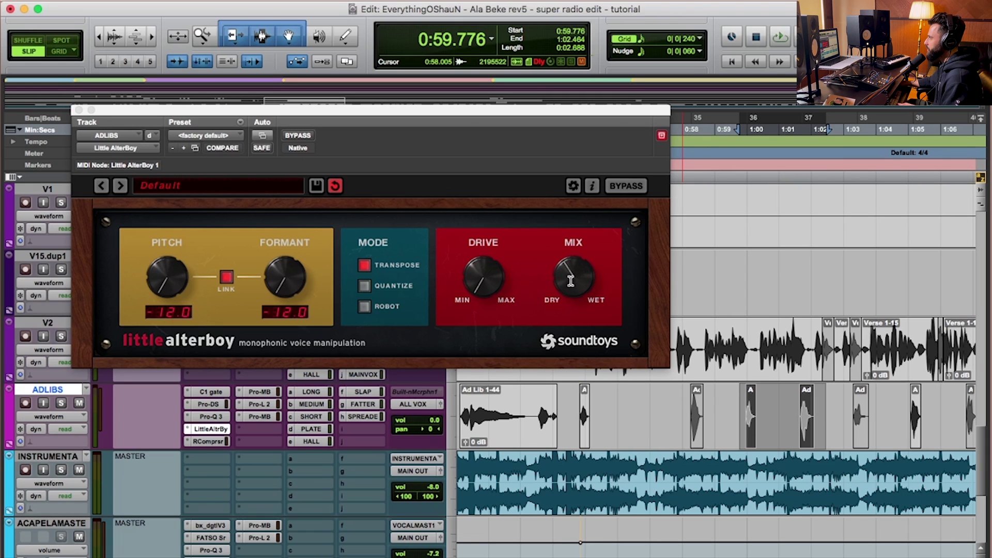
Readjust Little AlterBoy's mix to a mostly dry blend and compare the ad-lib passage soloed and in the full mix.
{"action": "left_click_drag", "start_coordinate": [573, 283], "coordinate": [579, 244]}
{"action": "key", "text": "space"}
{"action": "left_click_drag", "start_coordinate": [579, 303], "coordinate": [578, 272]}
{"action": "key", "text": "shift+s"}
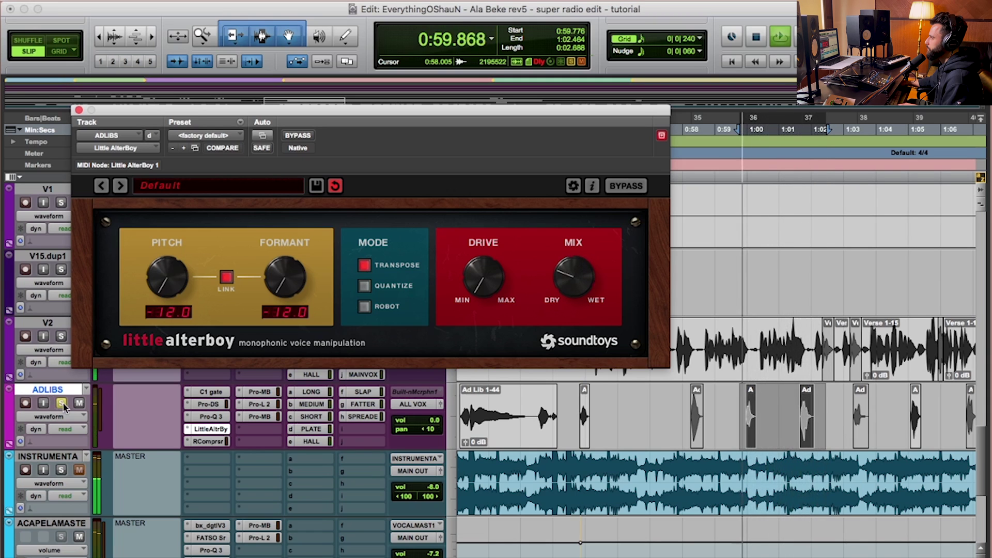
{"action": "key", "text": "shift+s"}
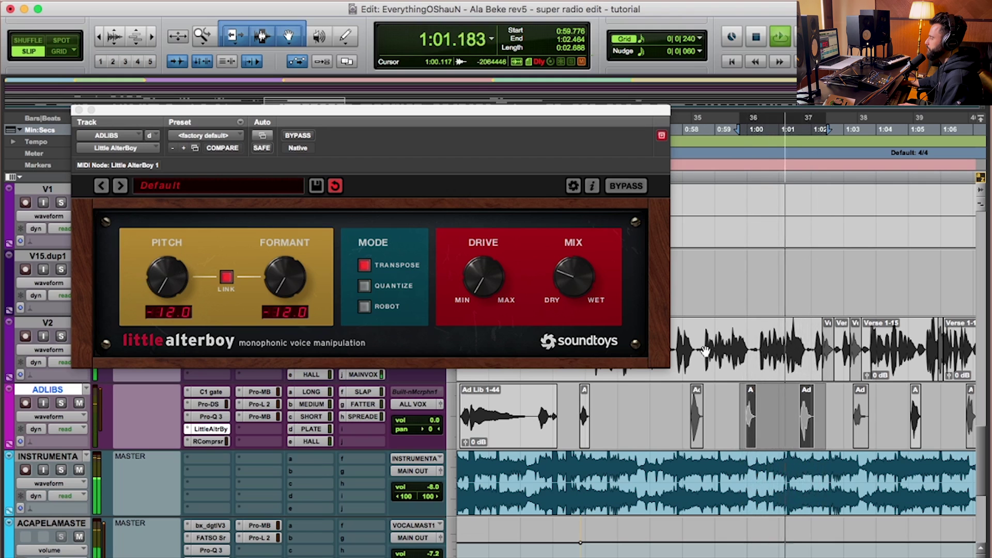
{"action": "key", "text": "space"}
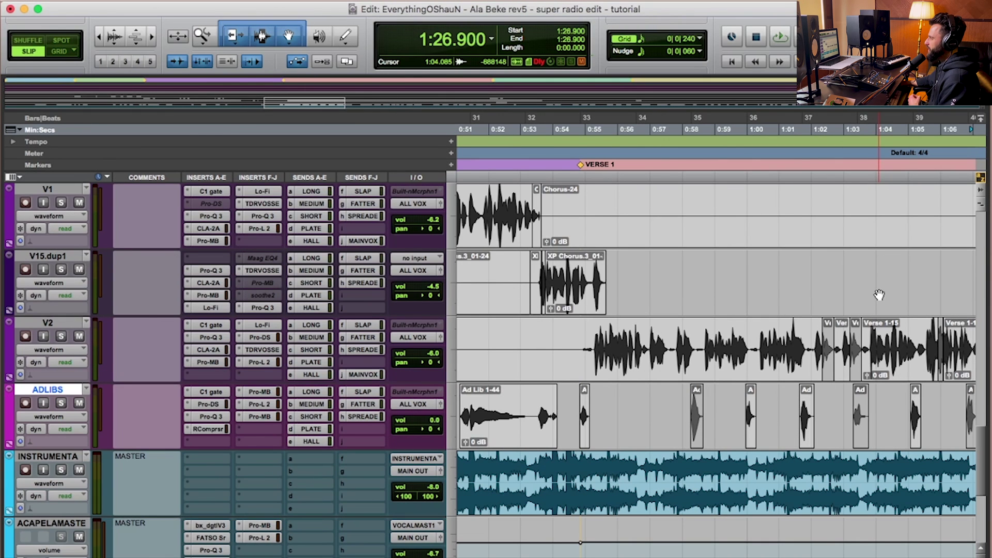
Examine how the ad-libs on ADLIBS sit against the V2 lead phrases and gaps between bars 33 and 39.
{"action": "left_click_drag", "start_coordinate": [592, 349], "coordinate": [807, 338]}
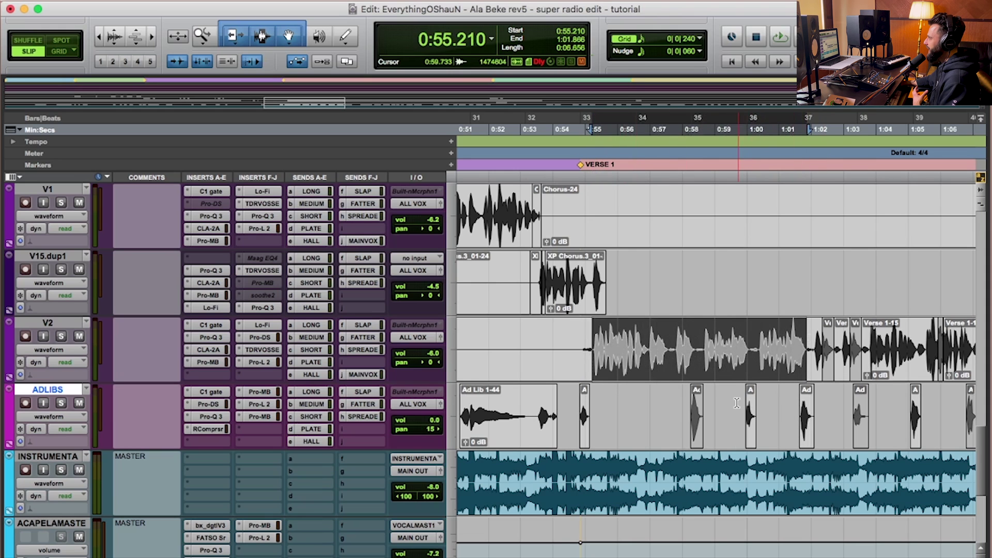
{"action": "left_click_drag", "start_coordinate": [838, 437], "coordinate": [738, 437]}
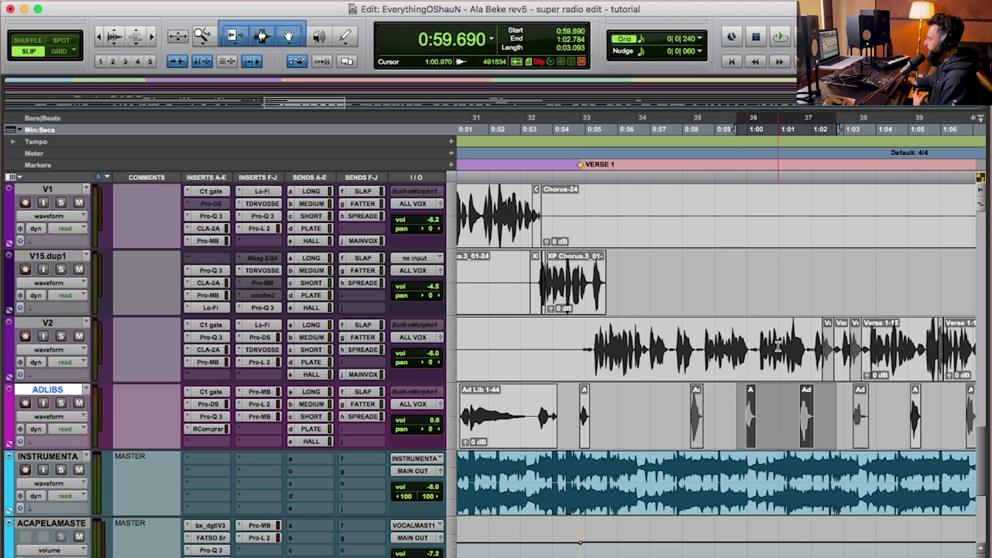
{"action": "left_click_drag", "start_coordinate": [749, 344], "coordinate": [815, 342]}
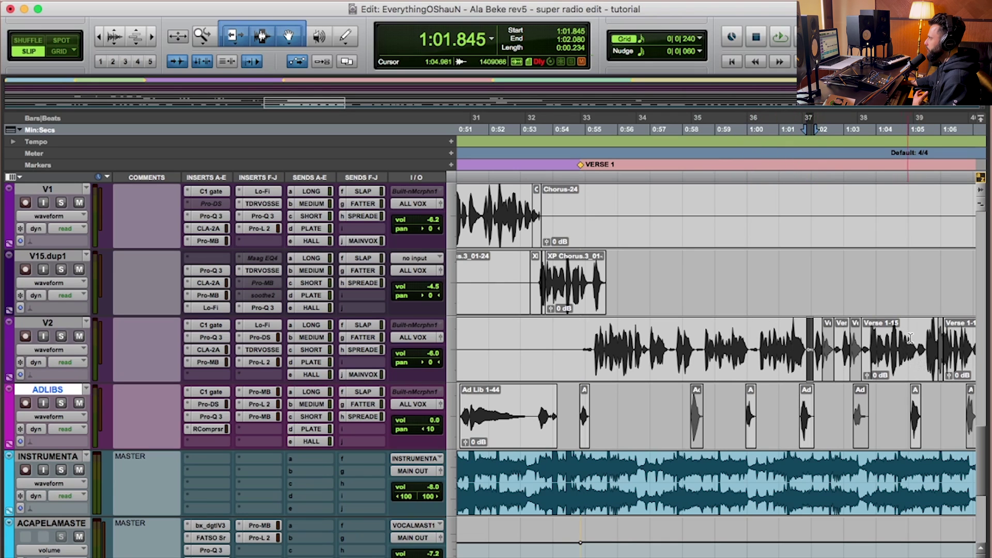
{"action": "left_click_drag", "start_coordinate": [912, 344], "coordinate": [925, 415]}
{"action": "key", "text": "shift+slash"}
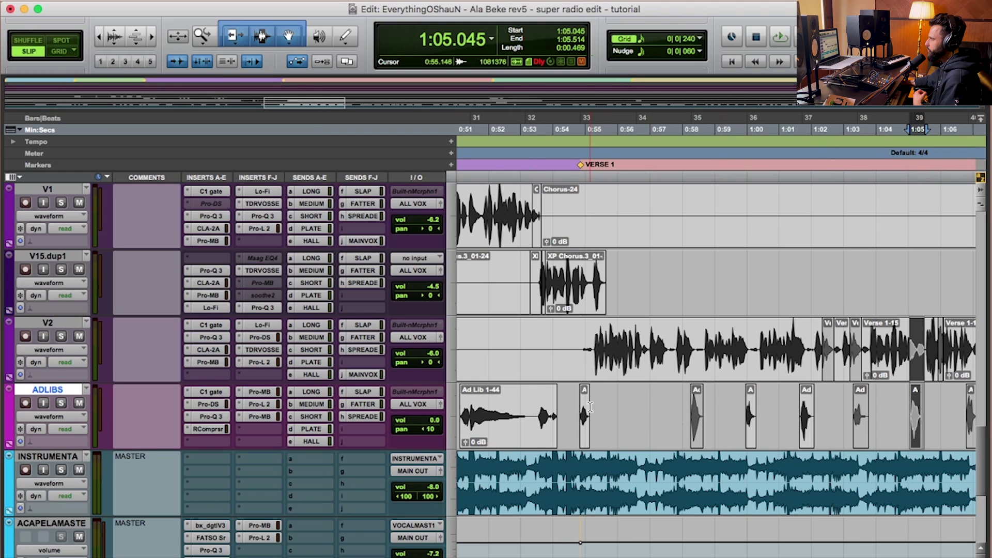
Display the pan automation on the ADLIBS track and inspect it across the whole song.
{"action": "left_click", "coordinate": [664, 264]}
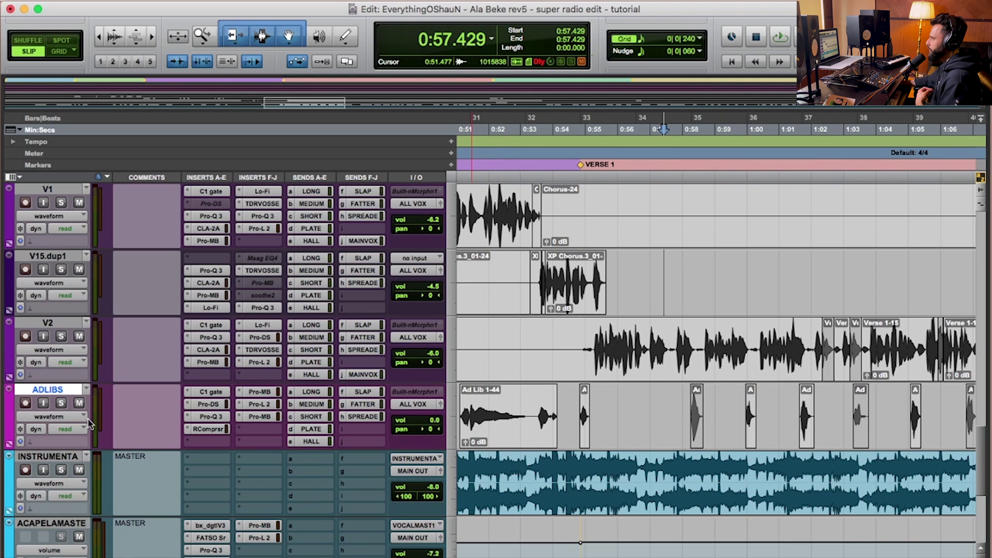
{"action": "left_click", "coordinate": [67, 417]}
{"action": "left_click", "coordinate": [67, 455]}
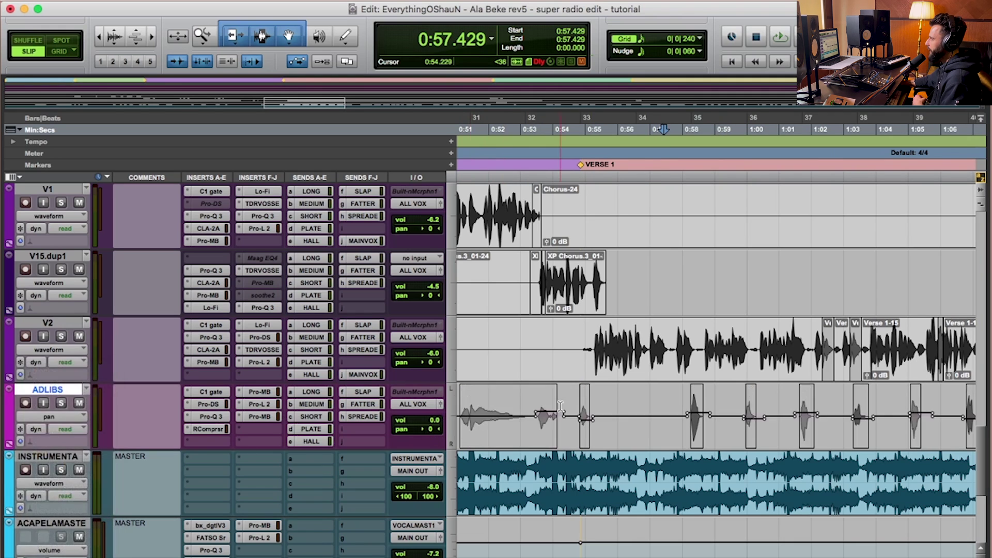
{"action": "key", "text": "r"}
{"action": "key", "text": "r"}
{"action": "key", "text": "r"}
{"action": "key", "text": "r"}
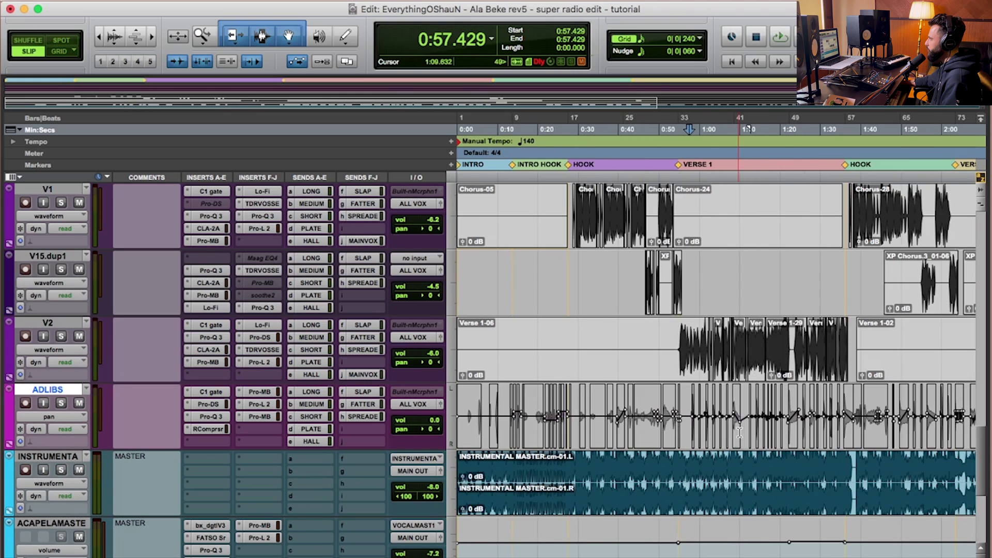
{"action": "key", "text": "shift+Return"}
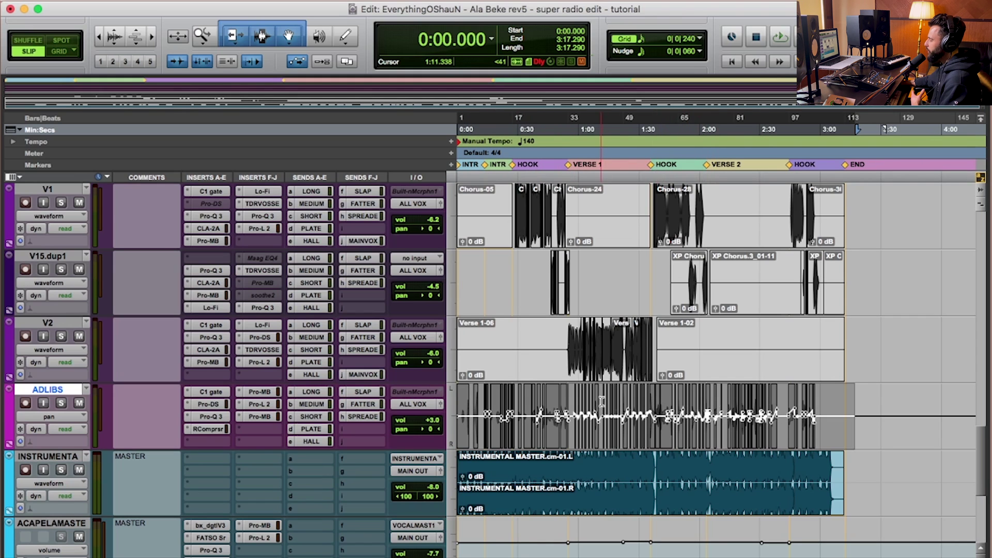
{"action": "left_click", "coordinate": [536, 432]}
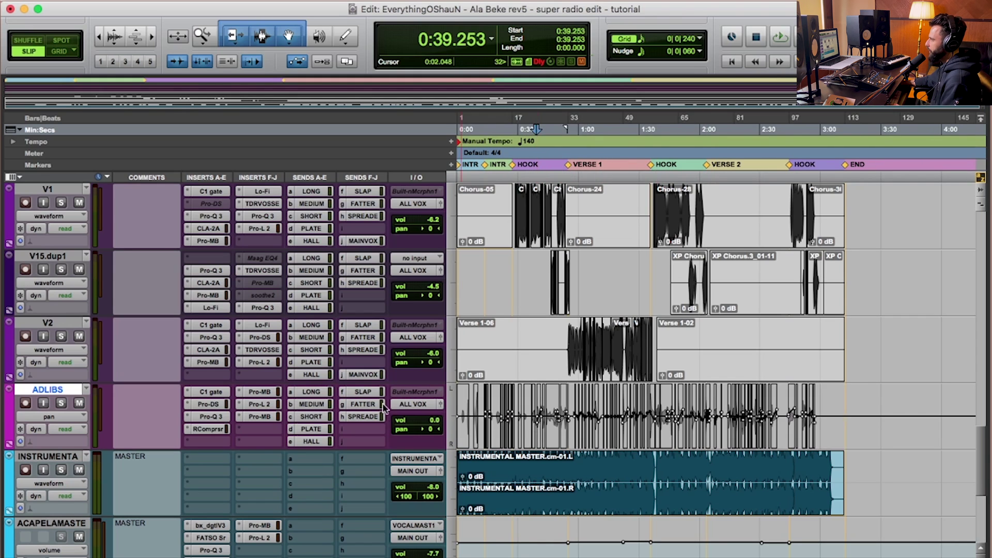
Solo ADLIBS and listen to its panned ad-libs from about 0:46, just before bar 28, stopping near bar 31.
{"action": "scroll", "coordinate": [731, 414], "scroll_direction": "up", "scroll_amount": 5}
{"action": "left_click", "coordinate": [740, 356]}
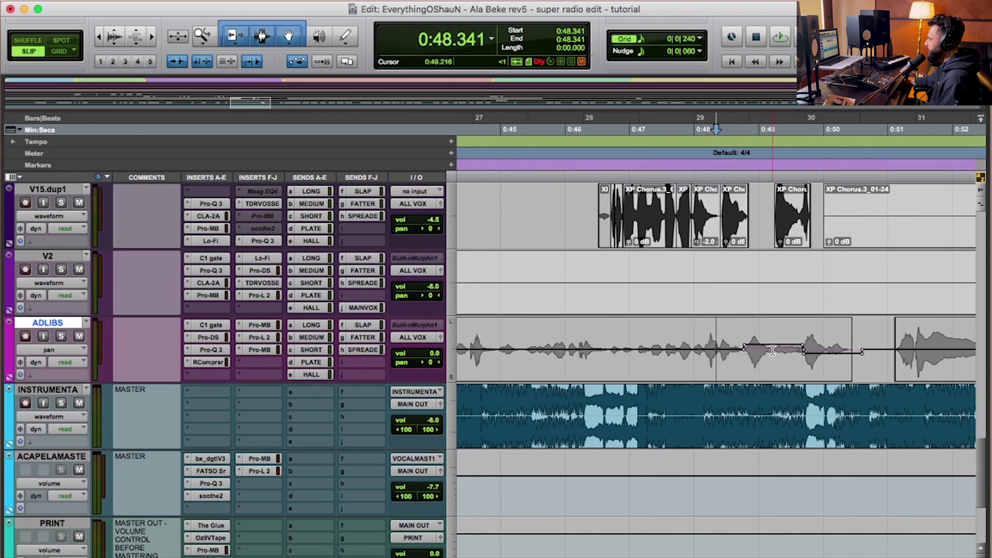
{"action": "left_click", "coordinate": [568, 352]}
{"action": "left_click", "coordinate": [61, 336]}
{"action": "key", "text": "space"}
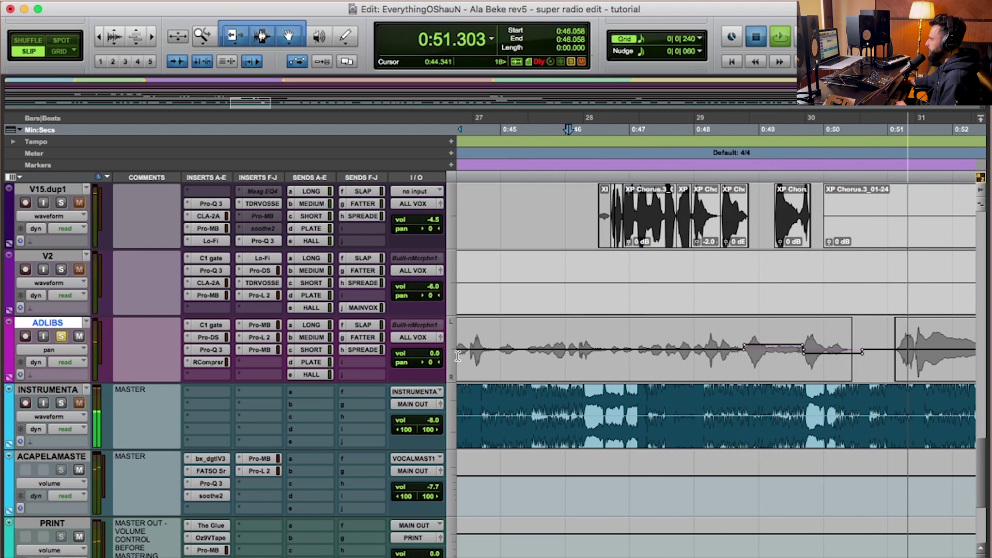
{"action": "key", "text": "space"}
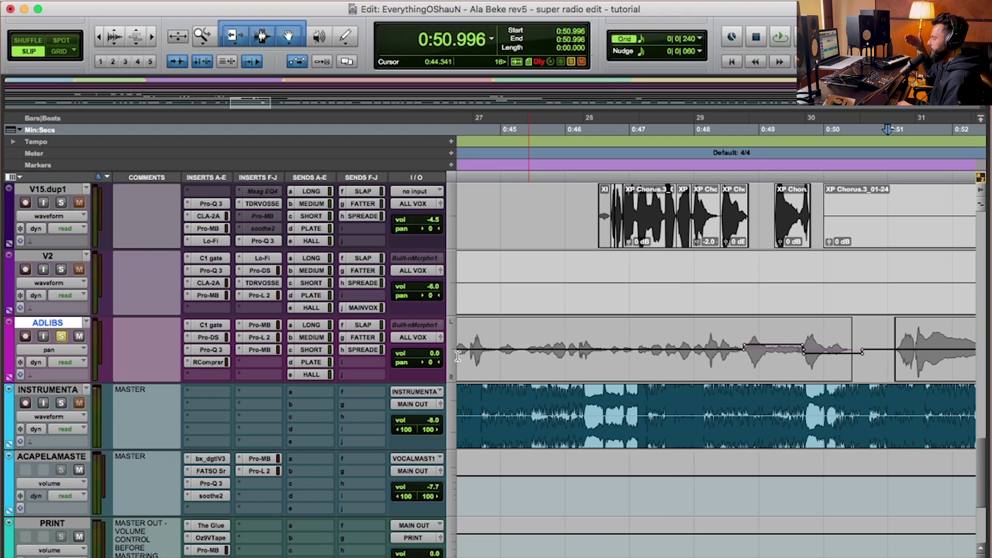
Listen to the alternating pan moves on the soloed verse 1 ad-libs from about 0:59.5 and stop just after bar 39.
{"action": "key", "text": "r"}
{"action": "key", "text": "r"}
{"action": "key", "text": "r"}
{"action": "key", "text": "r"}
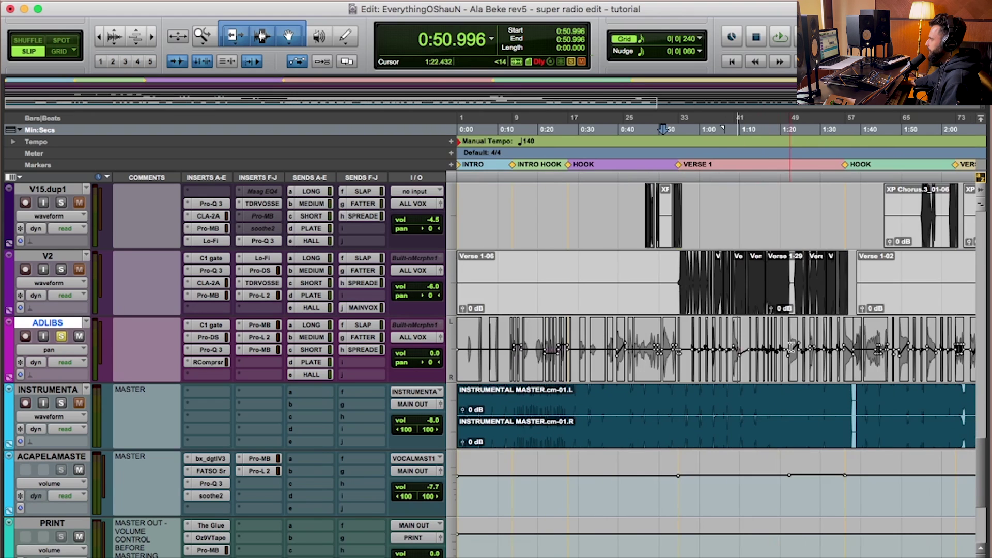
{"action": "left_click", "coordinate": [701, 365]}
{"action": "key", "text": "t"}
{"action": "key", "text": "t"}
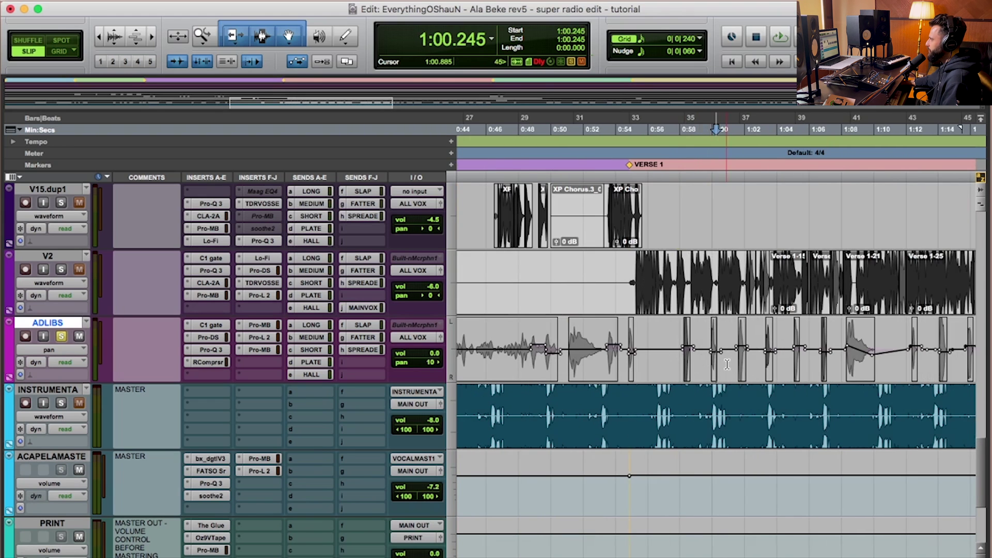
{"action": "key", "text": "t"}
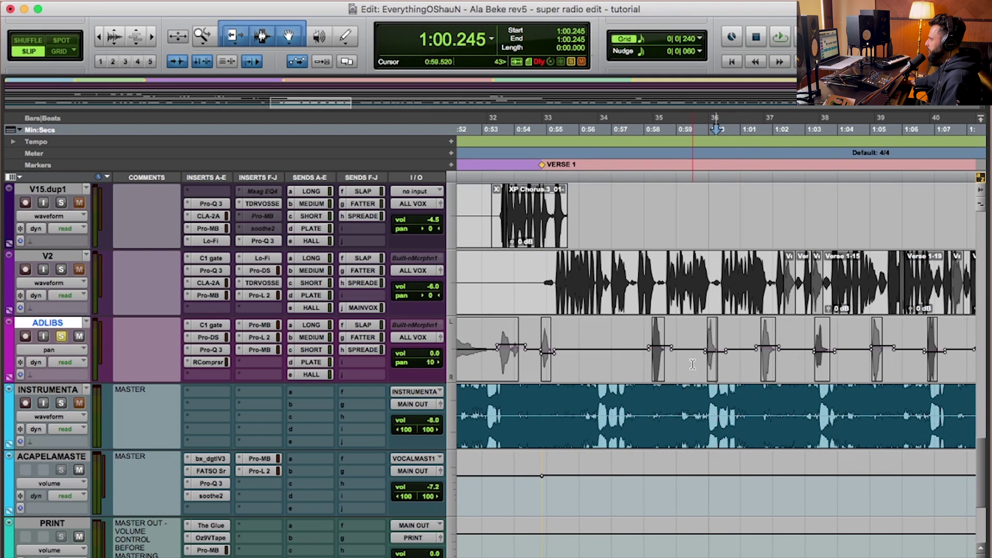
{"action": "left_click", "coordinate": [694, 363]}
{"action": "key", "text": "space"}
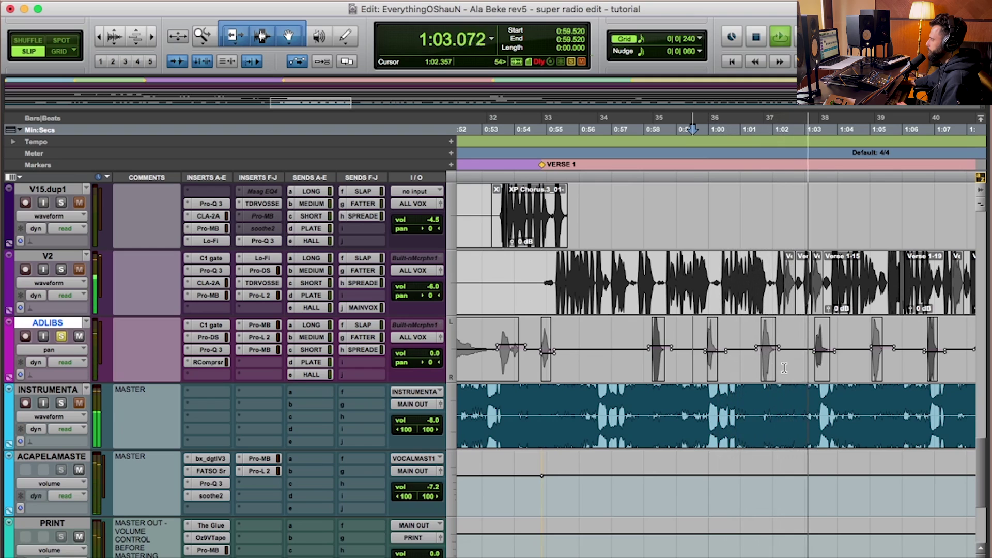
{"action": "key", "text": "space"}
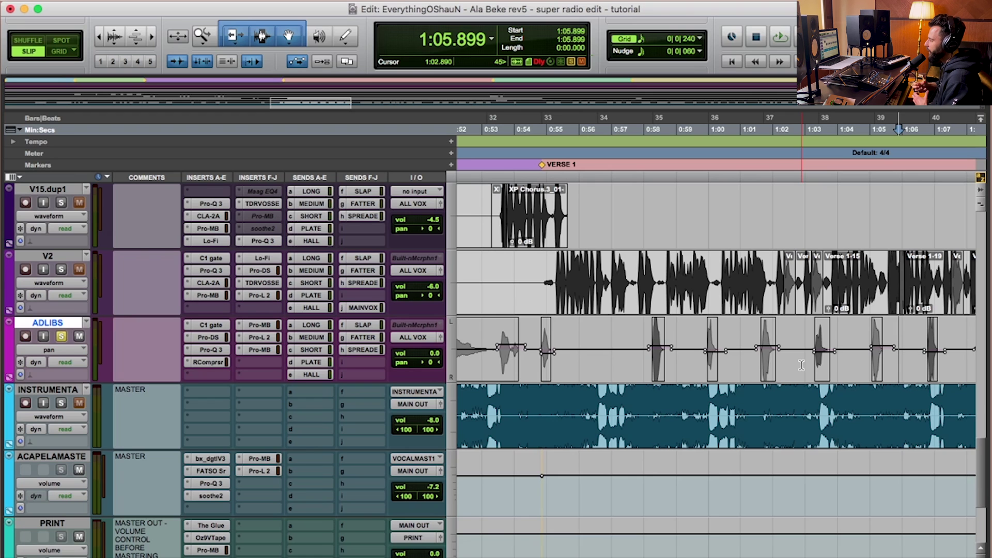
Nudge the ADLIBS track volume down slightly and reset it to 0.0 dB.
{"action": "key", "text": "alt+a"}
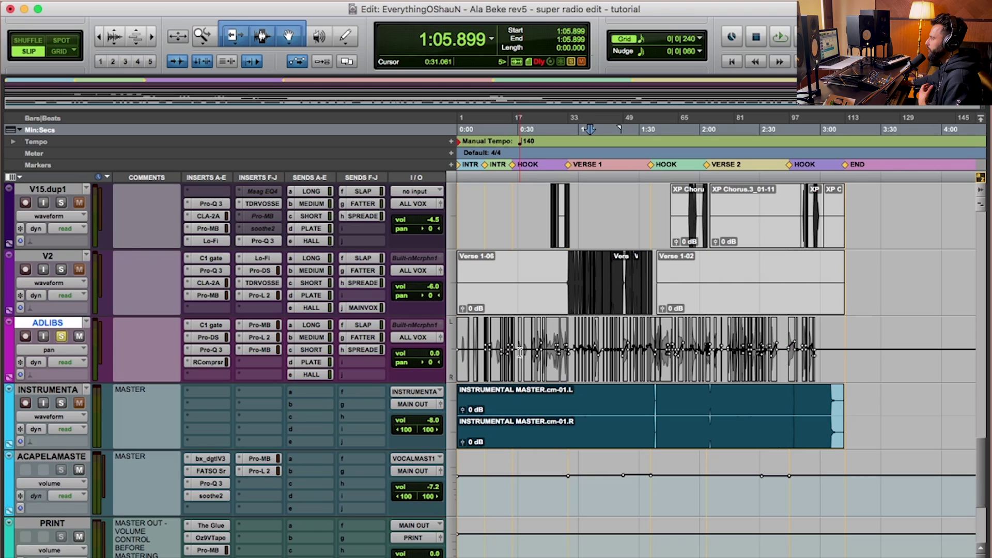
{"action": "left_click_drag", "start_coordinate": [435, 353], "coordinate": [437, 352]}
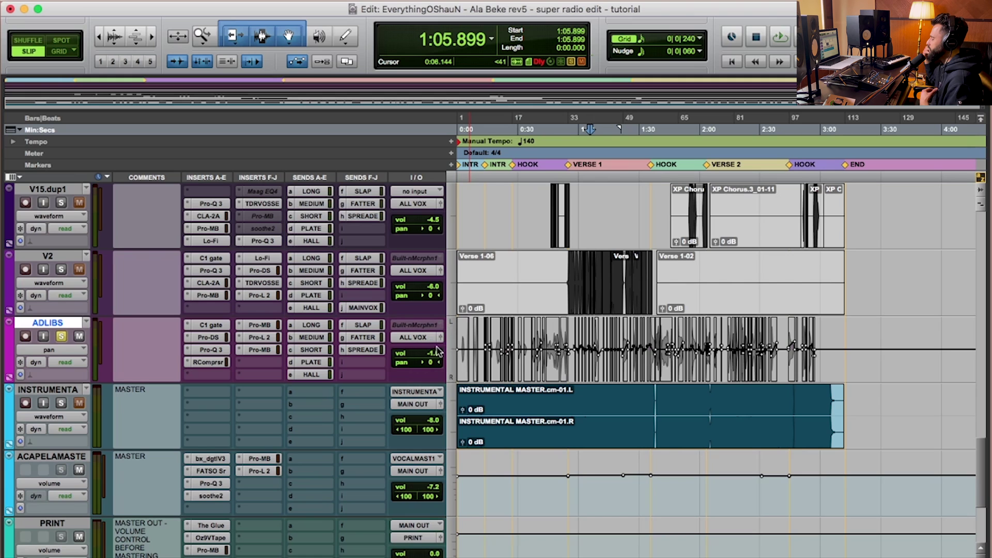
{"action": "left_click", "coordinate": [437, 354], "text": "alt"}
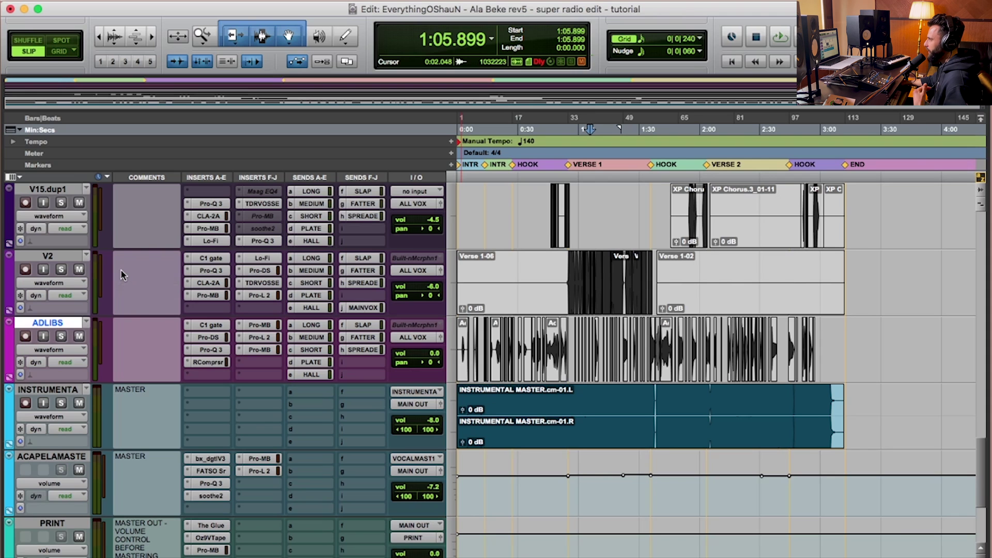
Solo ADLIBS and listen to its verse 1 ad-libs within a selection from about 0:59.4 to 1:08.3.
{"action": "key", "text": "t"}
{"action": "key", "text": "t"}
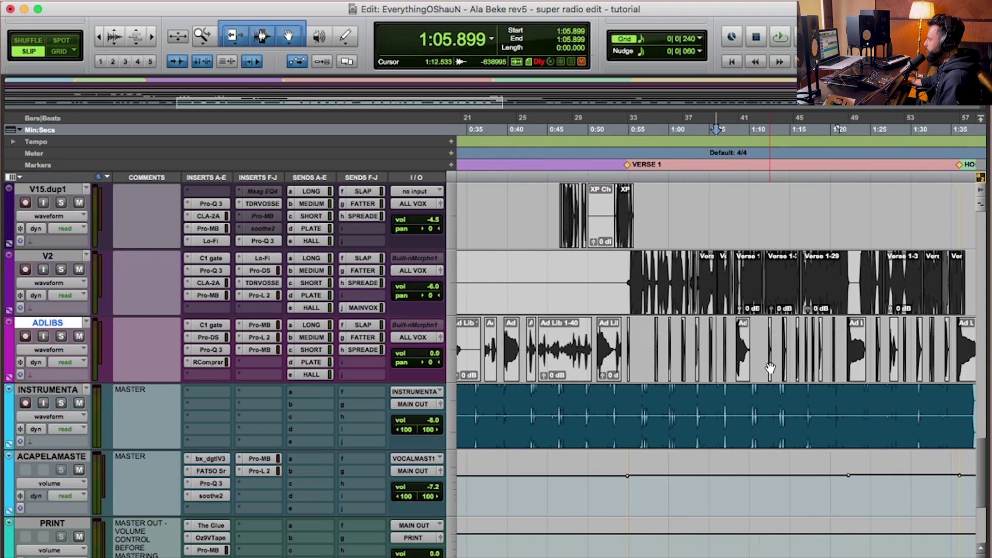
{"action": "scroll", "coordinate": [612, 338], "scroll_direction": "right", "scroll_amount": 3}
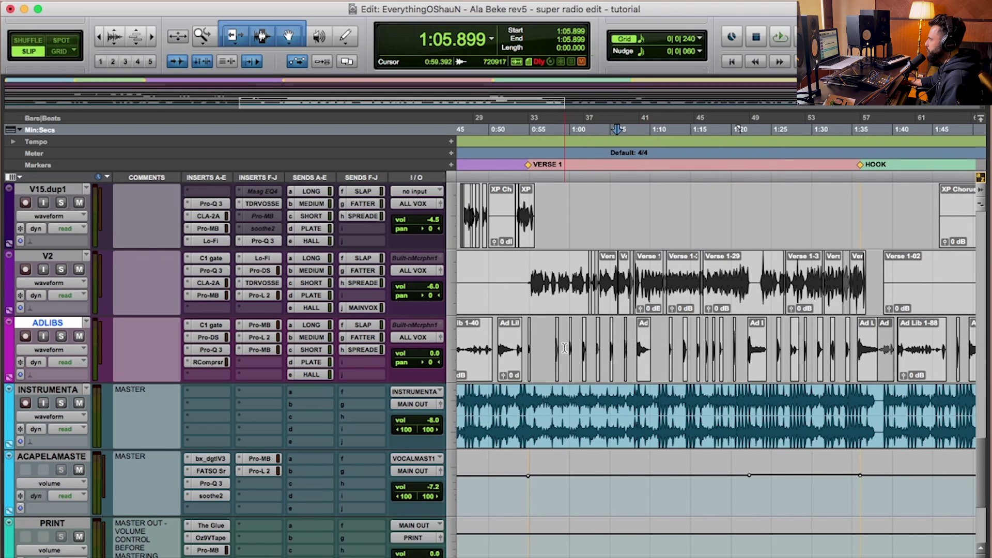
{"action": "left_click_drag", "start_coordinate": [566, 346], "coordinate": [637, 341]}
{"action": "left_click", "coordinate": [61, 337]}
{"action": "key", "text": "space"}
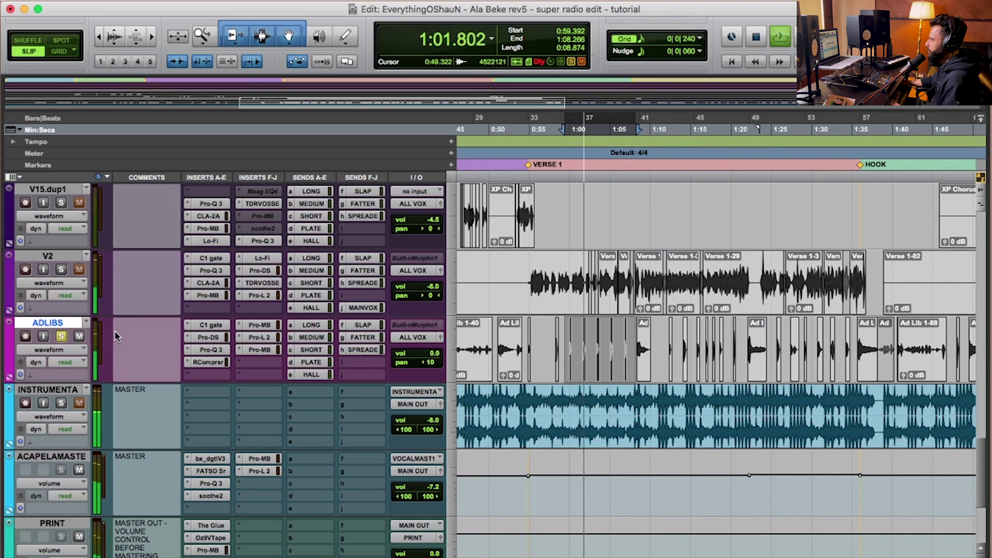
{"action": "key", "text": "space"}
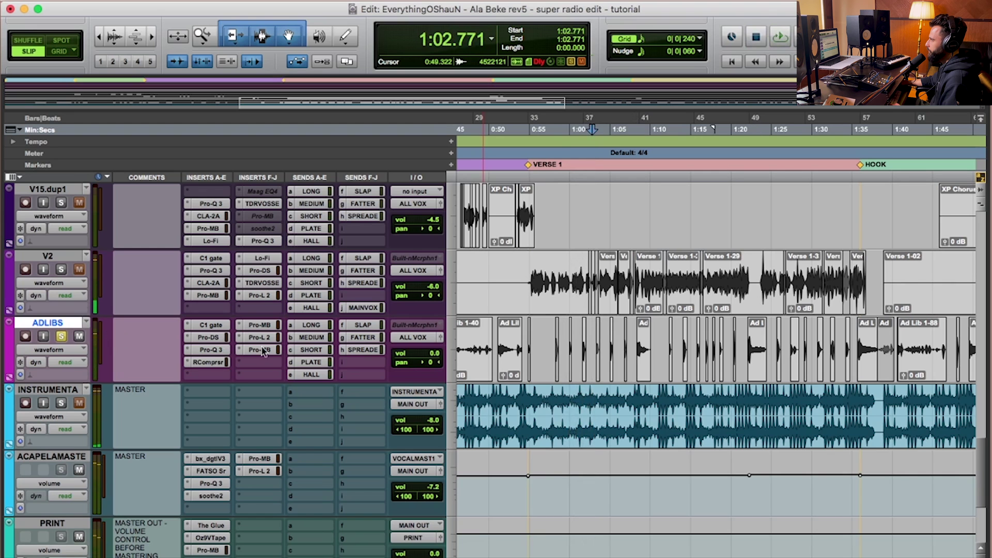
Listen to the soloed ad-libs from 0:59.392 with the ALL VOX FX subgroup muted.
{"action": "left_click", "coordinate": [565, 337]}
{"action": "scroll", "coordinate": [135, 303], "scroll_direction": "up", "scroll_amount": 15}
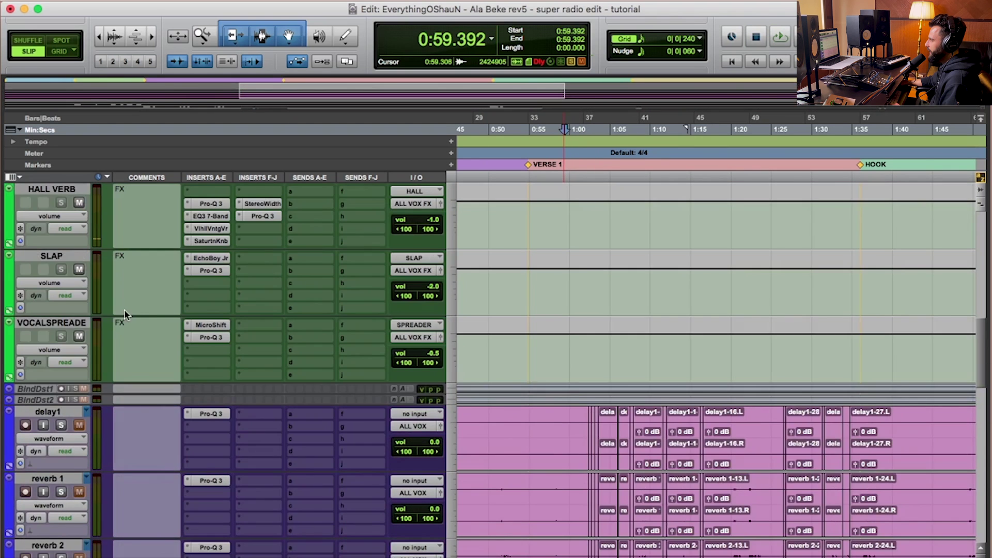
{"action": "scroll", "coordinate": [98, 316], "scroll_direction": "up", "scroll_amount": 5}
{"action": "key", "text": "space"}
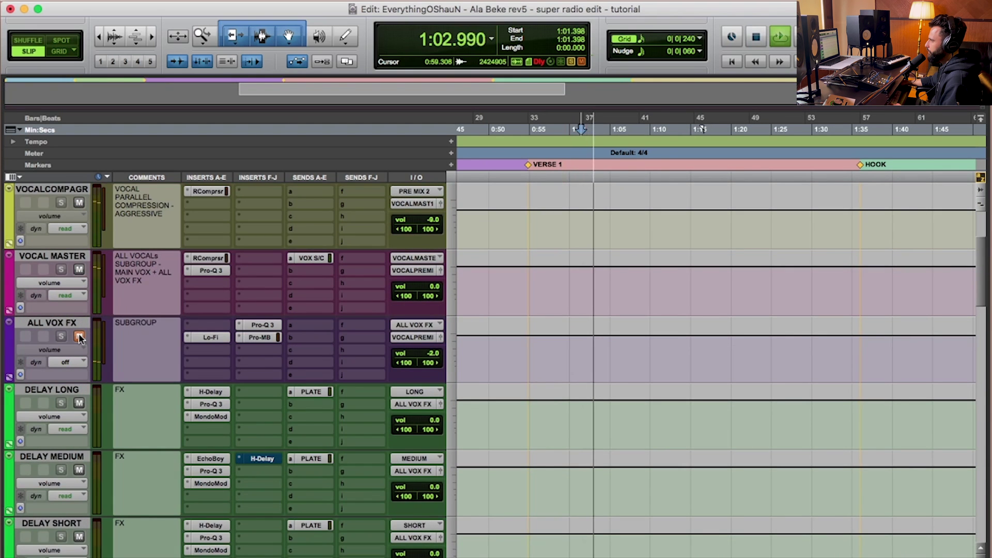
{"action": "key", "text": "space"}
Unmute the ALL VOX FX subgroup and set its automation mode to read.
{"action": "left_click", "coordinate": [79, 336]}
{"action": "left_click", "coordinate": [74, 362]}
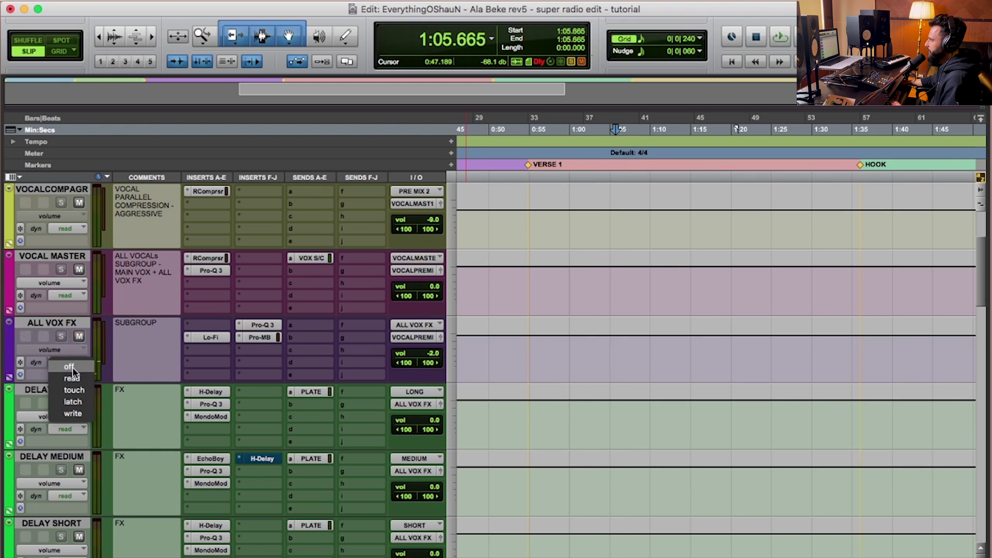
{"action": "left_click", "coordinate": [73, 377]}
{"action": "scroll", "coordinate": [155, 393], "scroll_direction": "down", "scroll_amount": 20}
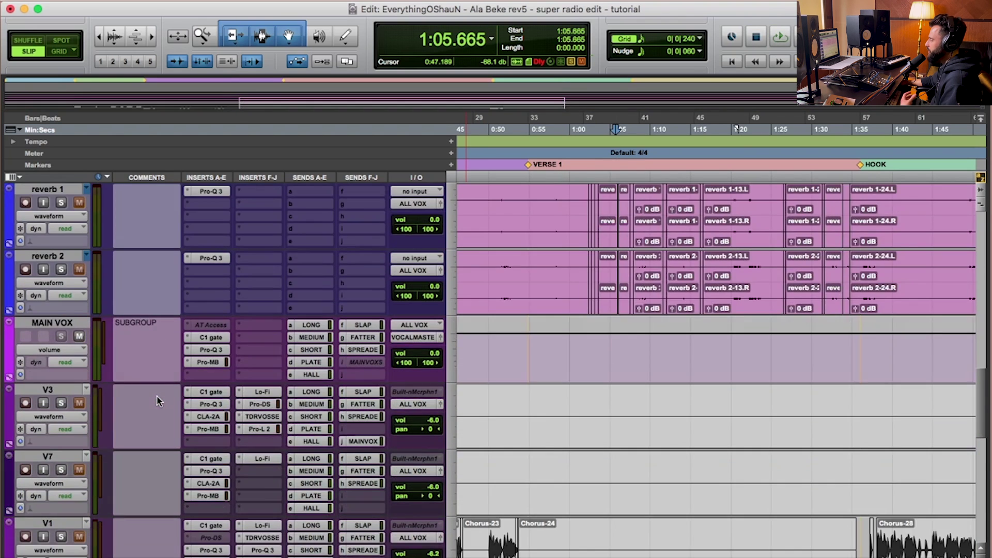
{"action": "scroll", "coordinate": [158, 400], "scroll_direction": "down", "scroll_amount": 10}
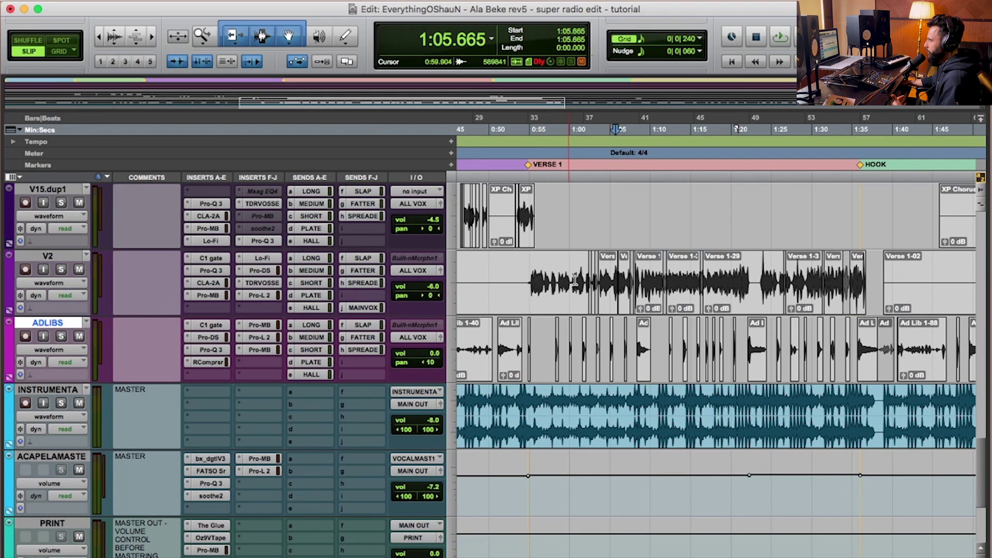
Inspect the SHORT send on ADLIBS and the H-Delay settings on the DELAY SHORT track.
{"action": "left_click", "coordinate": [530, 274]}
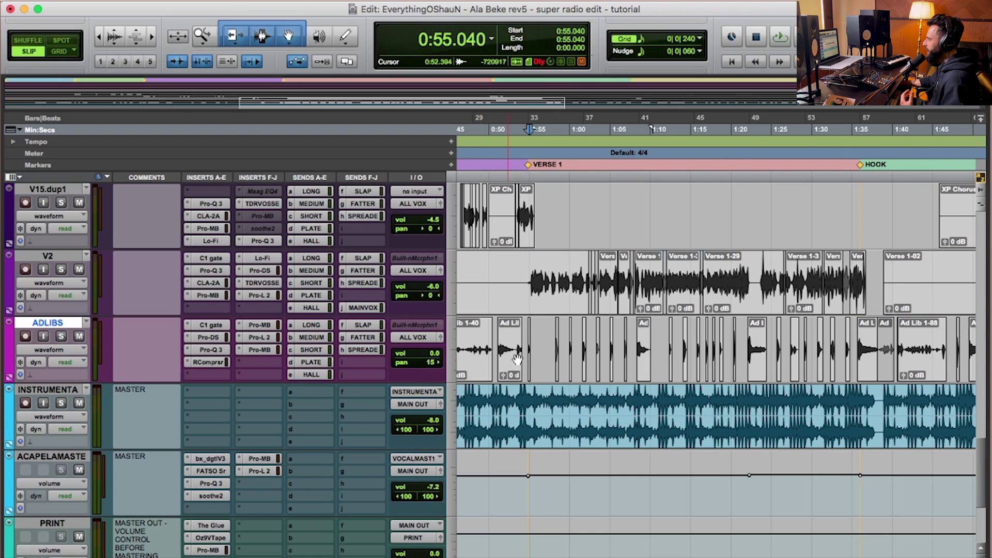
{"action": "left_click", "coordinate": [312, 350]}
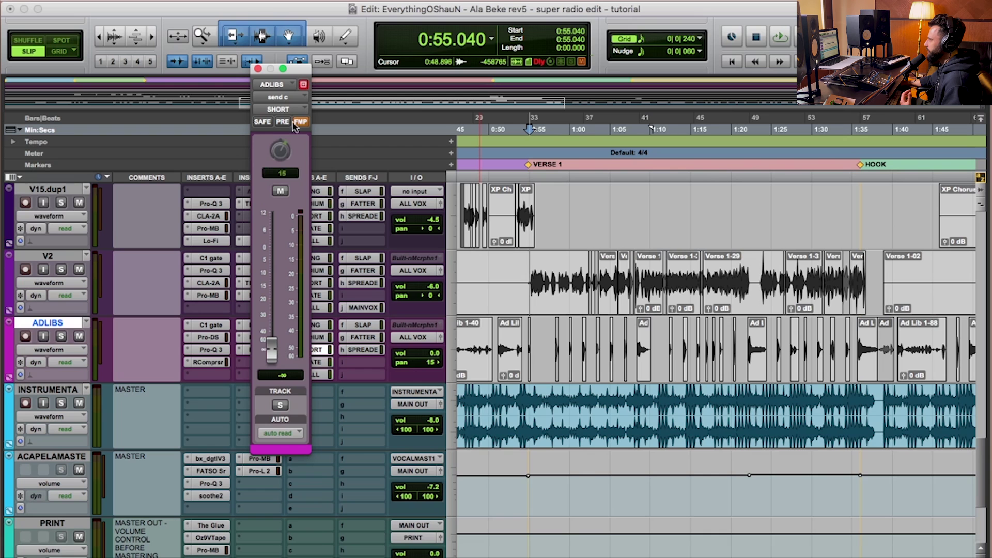
{"action": "left_click", "coordinate": [258, 69]}
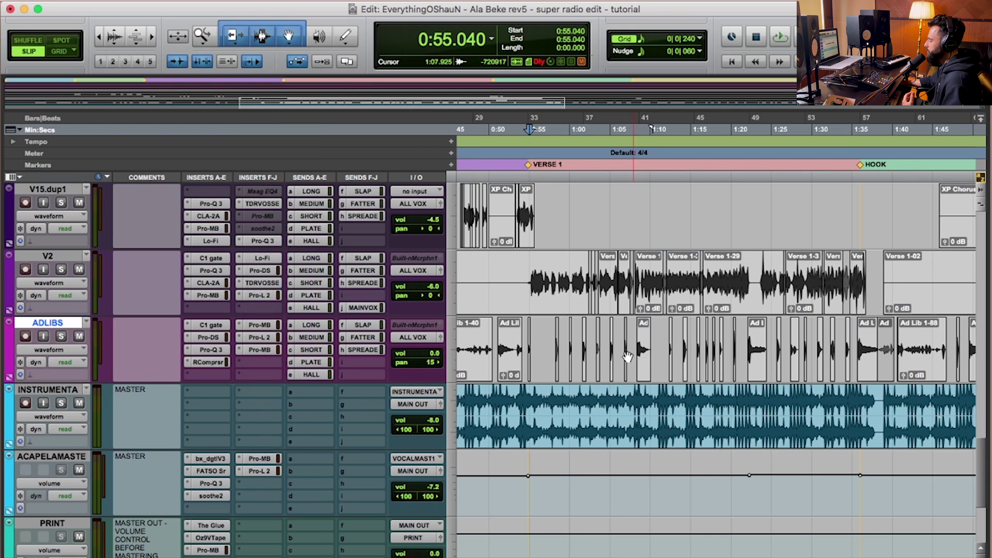
{"action": "scroll", "coordinate": [286, 308], "scroll_direction": "up", "scroll_amount": 5}
{"action": "scroll", "coordinate": [286, 309], "scroll_direction": "up", "scroll_amount": 10}
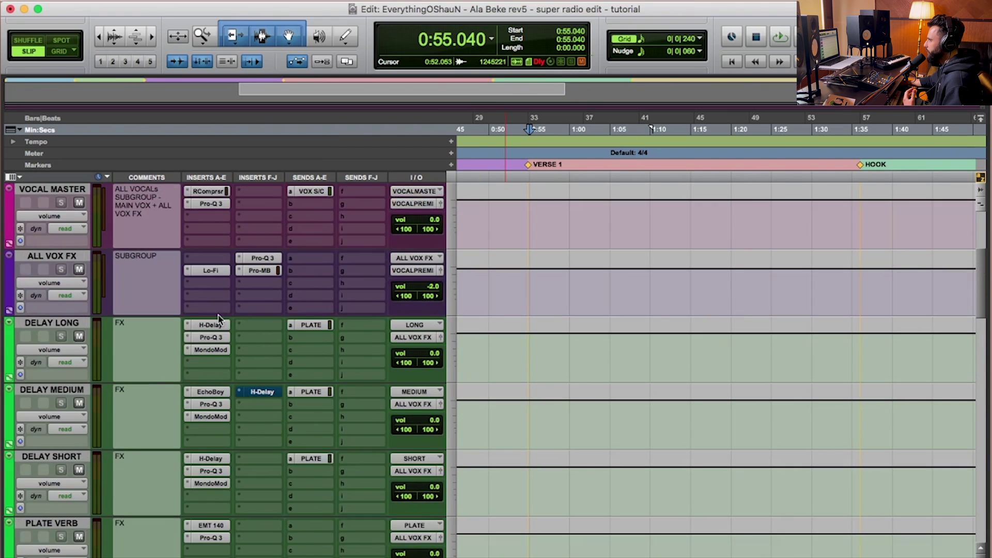
{"action": "left_click", "coordinate": [217, 457]}
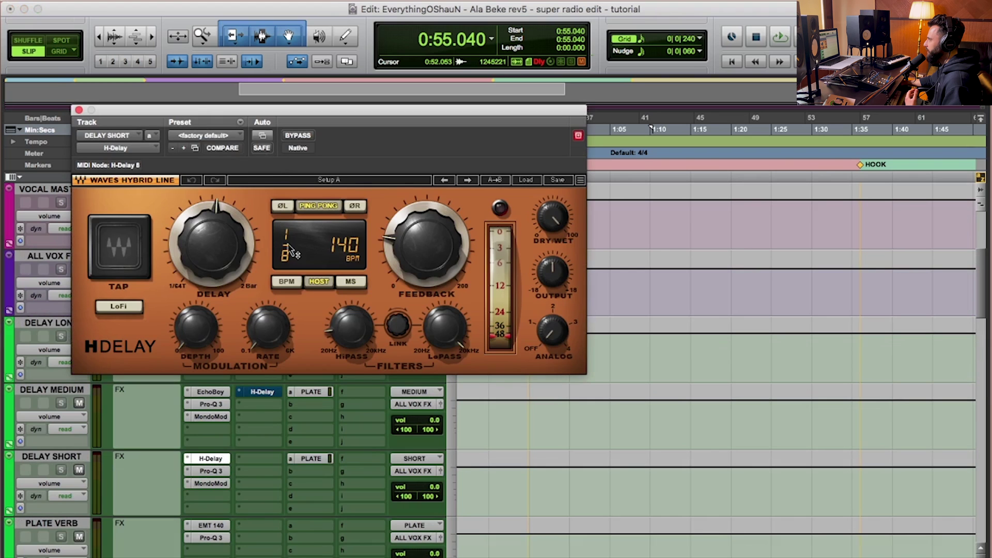
{"action": "left_click", "coordinate": [79, 110]}
Select the two verse 1 ad-libs between 0:59.541 and 1:03.210 on ADLIBS and solo the track.
{"action": "scroll", "coordinate": [216, 391], "scroll_direction": "down", "scroll_amount": 10}
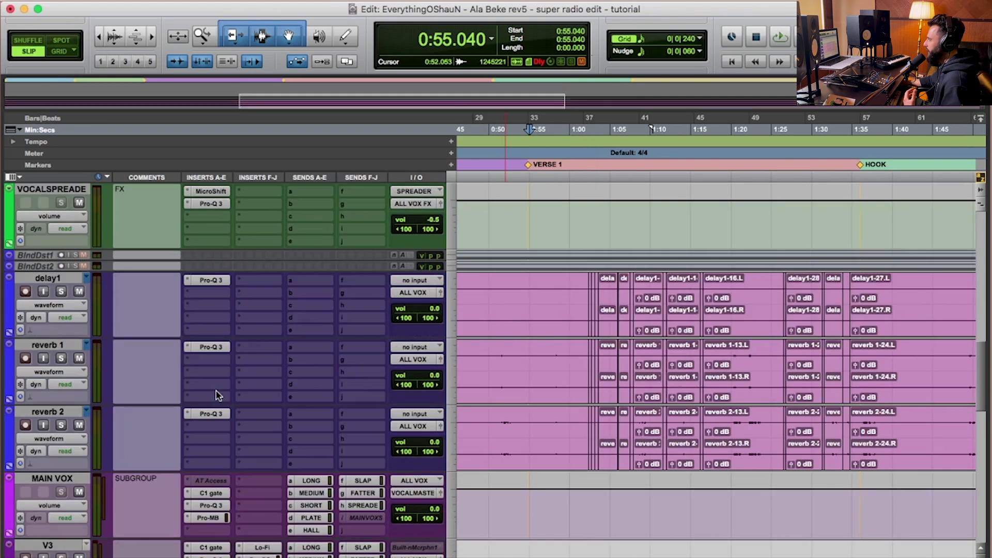
{"action": "scroll", "coordinate": [368, 353], "scroll_direction": "down", "scroll_amount": 2}
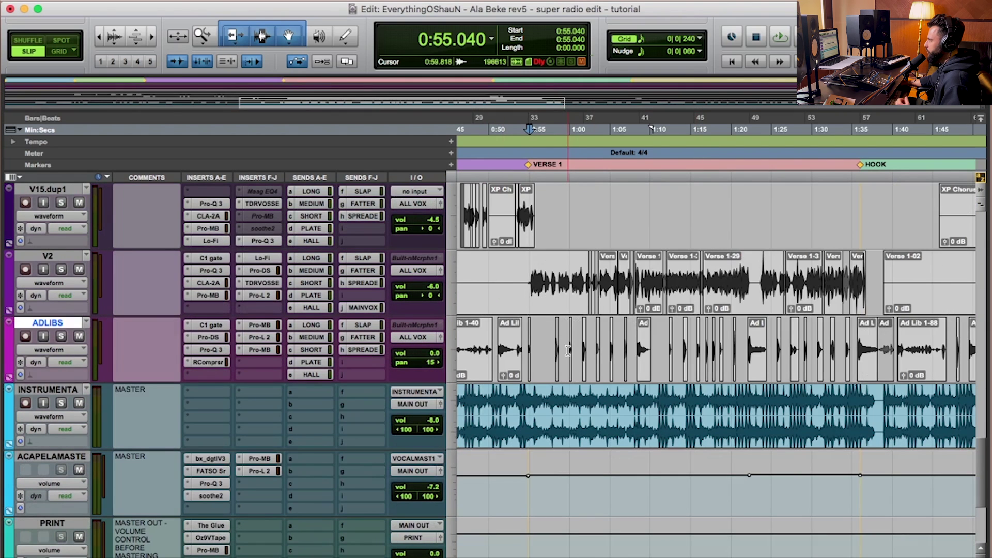
{"action": "left_click", "coordinate": [565, 343]}
{"action": "key", "text": "t"}
{"action": "key", "text": "t"}
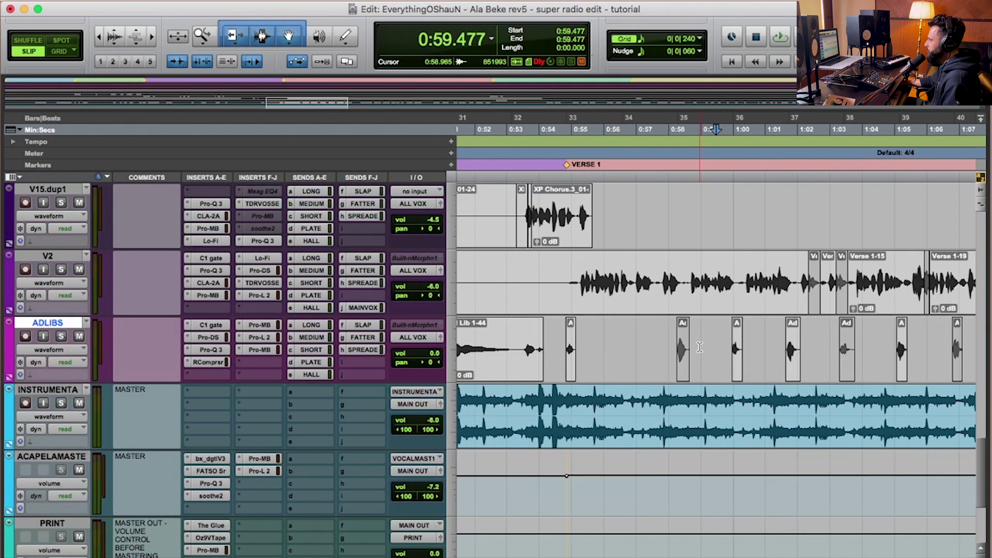
{"action": "scroll", "coordinate": [700, 347], "scroll_direction": "right", "scroll_amount": 3}
{"action": "left_click_drag", "start_coordinate": [552, 344], "coordinate": [670, 330]}
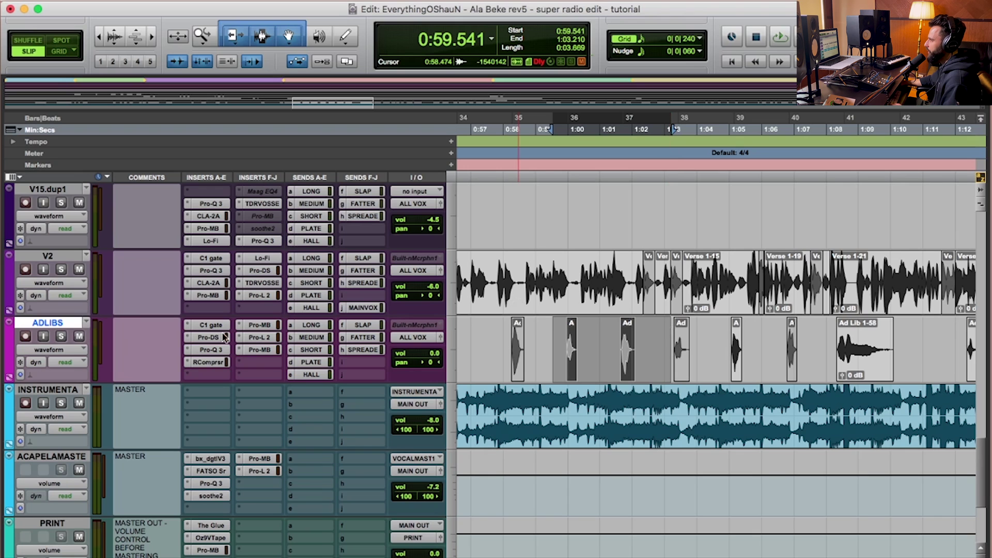
{"action": "left_click", "coordinate": [61, 337]}
Raise the ADLIBS send to SHORT to -31.5 dB and play the selected ad-libs.
{"action": "scroll", "coordinate": [122, 342], "scroll_direction": "up", "scroll_amount": 15}
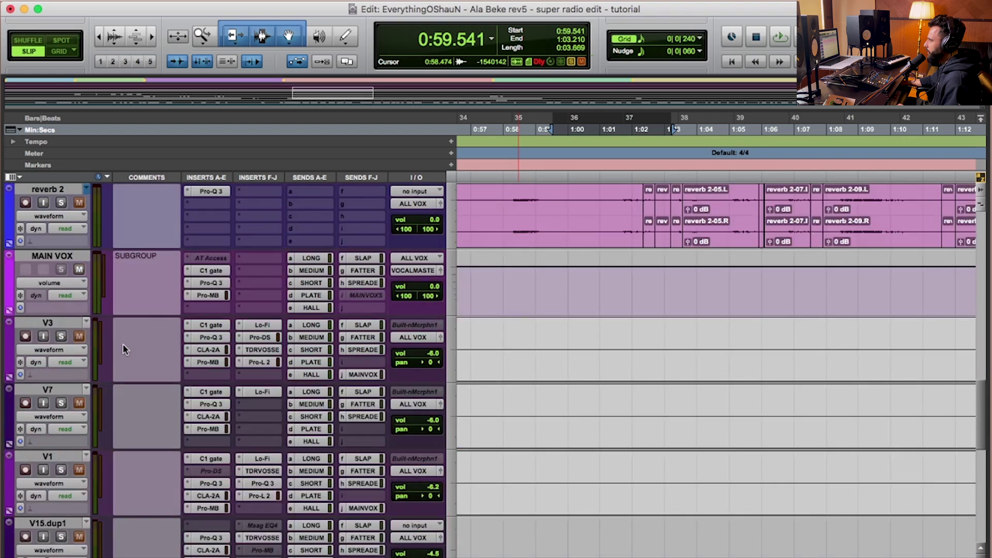
{"action": "scroll", "coordinate": [95, 408], "scroll_direction": "down", "scroll_amount": 3}
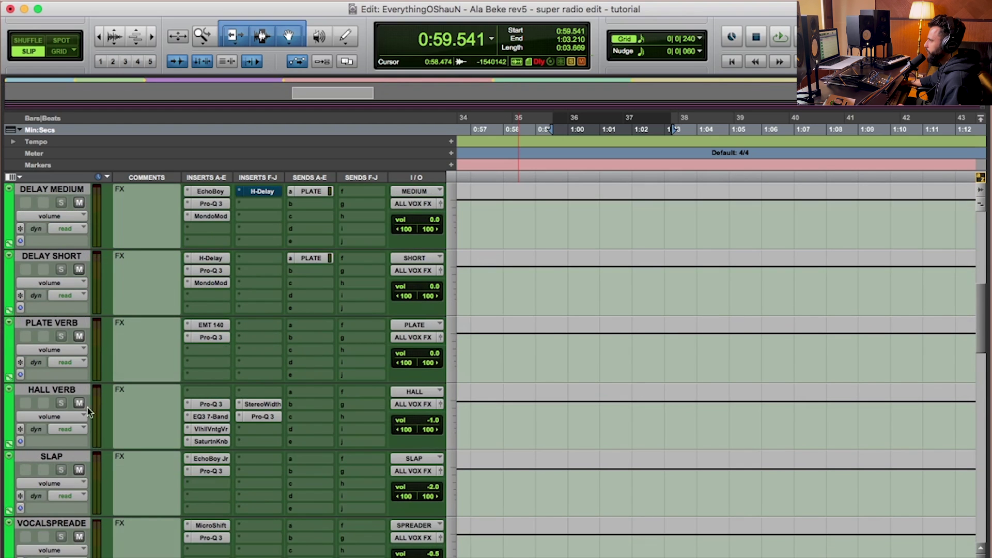
{"action": "scroll", "coordinate": [76, 367], "scroll_direction": "down", "scroll_amount": 12}
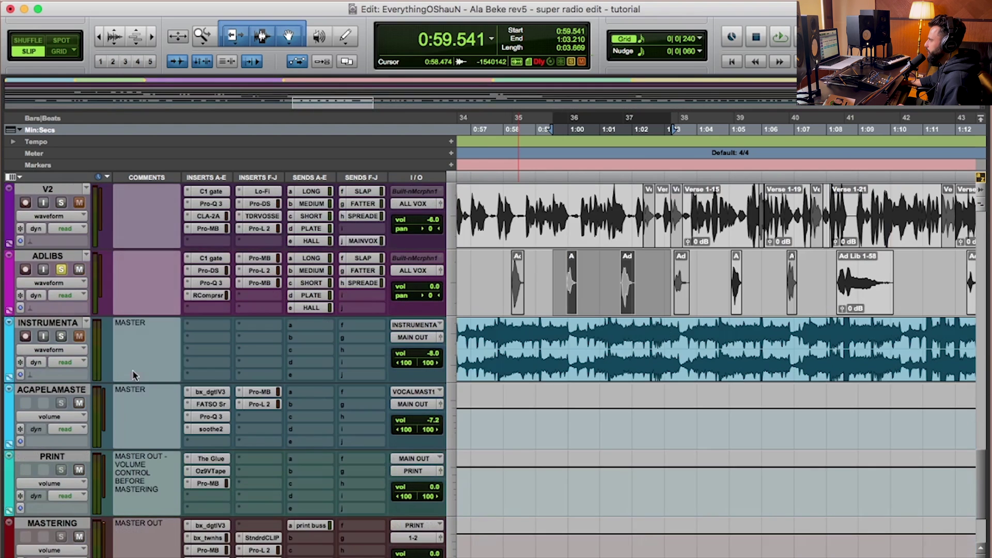
{"action": "left_click", "coordinate": [320, 283]}
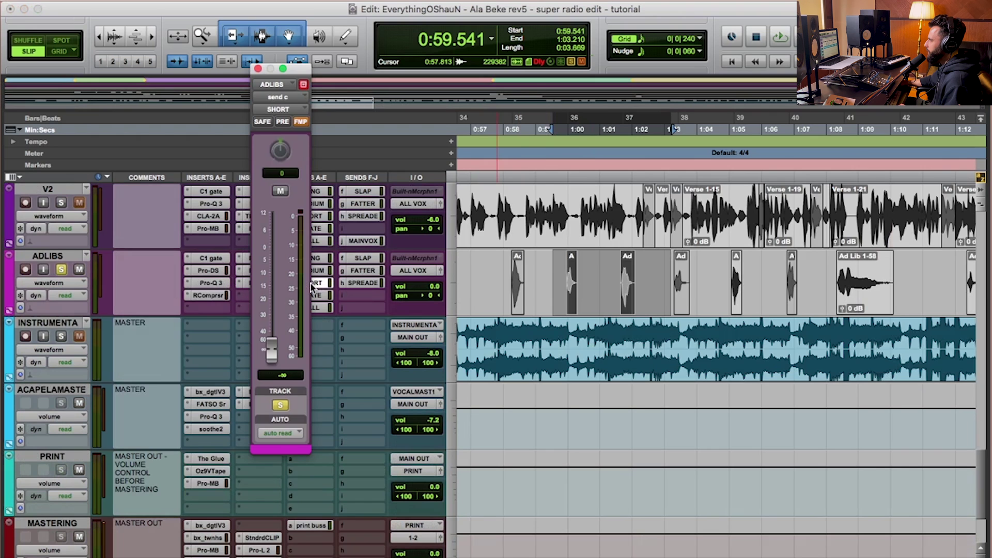
{"action": "left_click_drag", "start_coordinate": [272, 351], "coordinate": [274, 326]}
{"action": "key", "text": "space"}
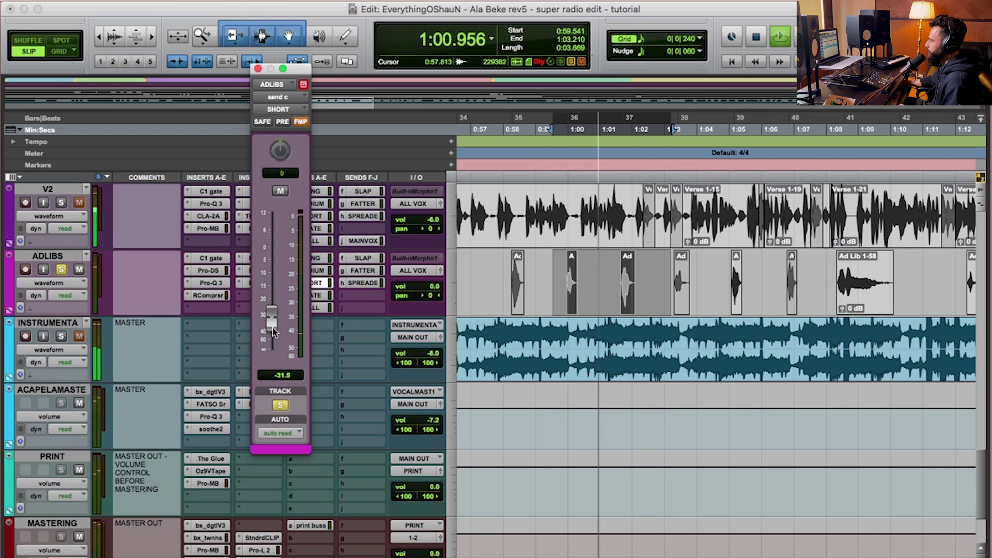
Compare the soloed ad-libs with the SHORT send muted and unmuted, leaving it unmuted when stopping playback.
{"action": "left_click", "coordinate": [280, 192]}
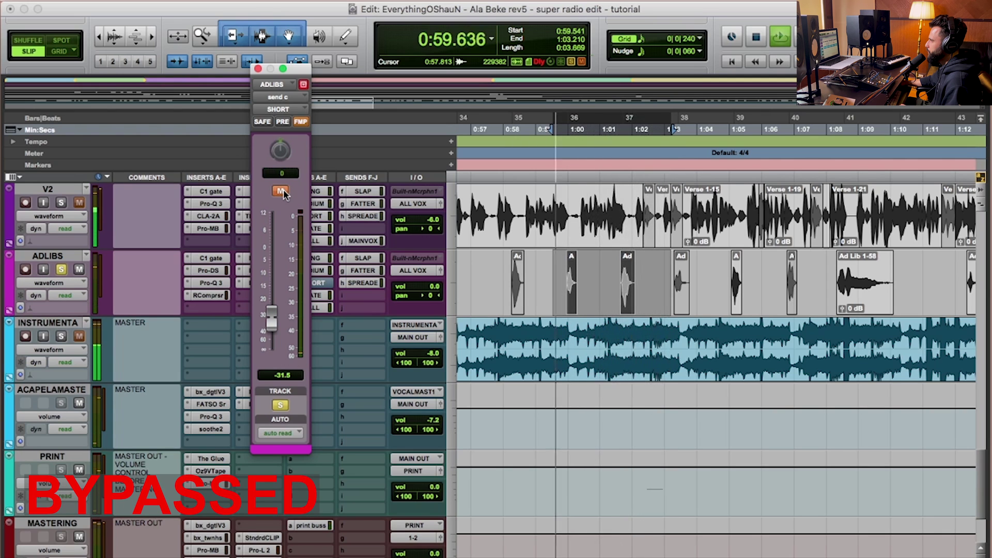
{"action": "left_click", "coordinate": [280, 191]}
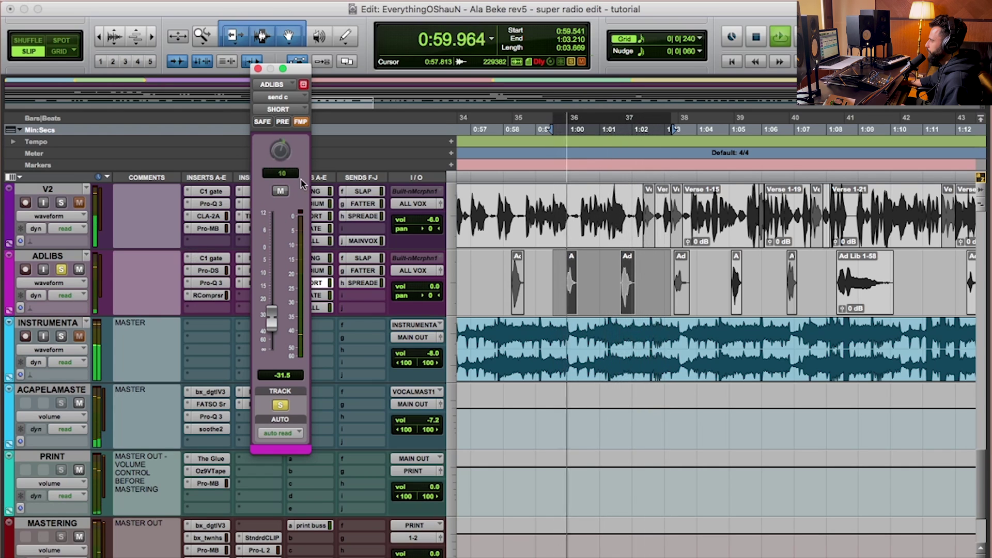
{"action": "key", "text": "space"}
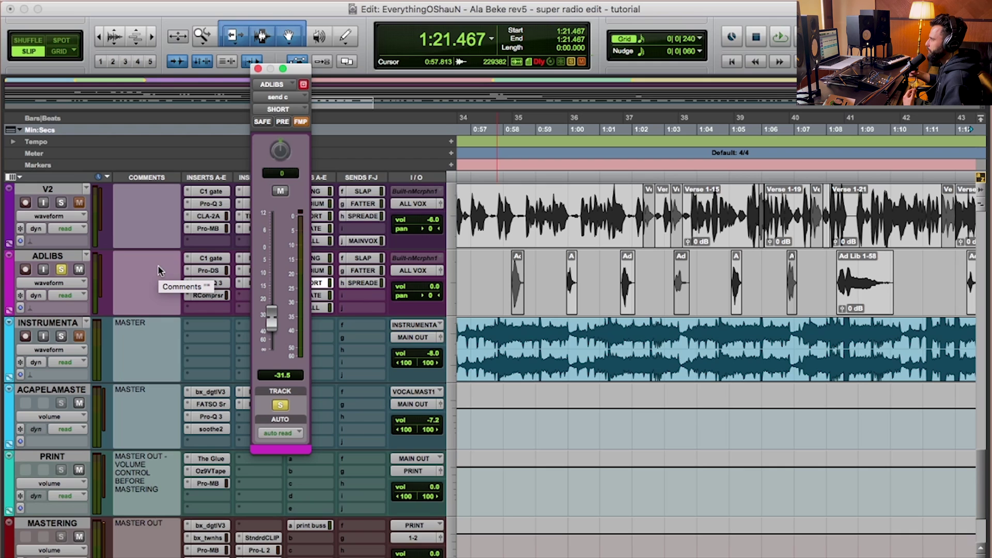
Unsolo ADLIBS, listen to its short delay in the full mix from 0:58.880, and close the send window.
{"action": "left_click", "coordinate": [61, 269]}
{"action": "left_click", "coordinate": [531, 267]}
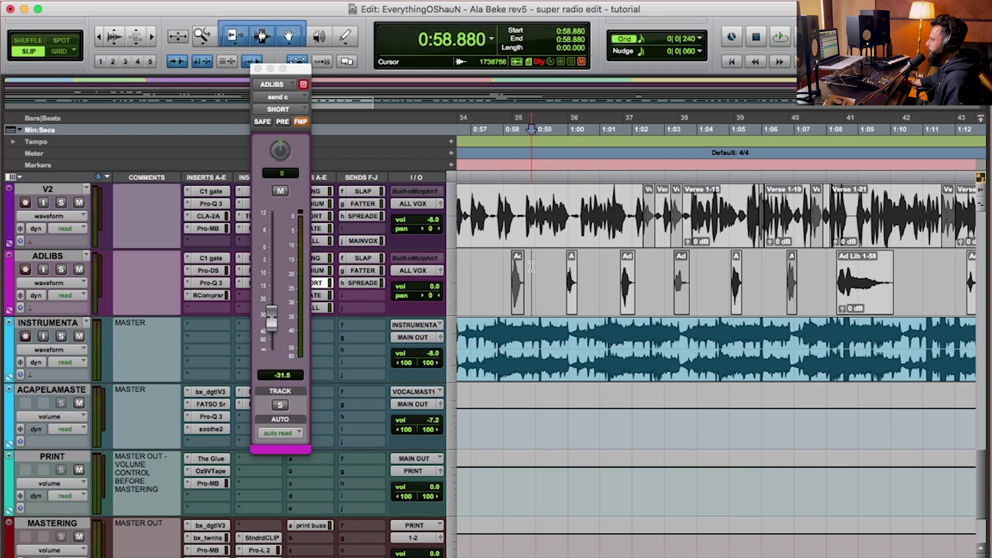
{"action": "key", "text": "space"}
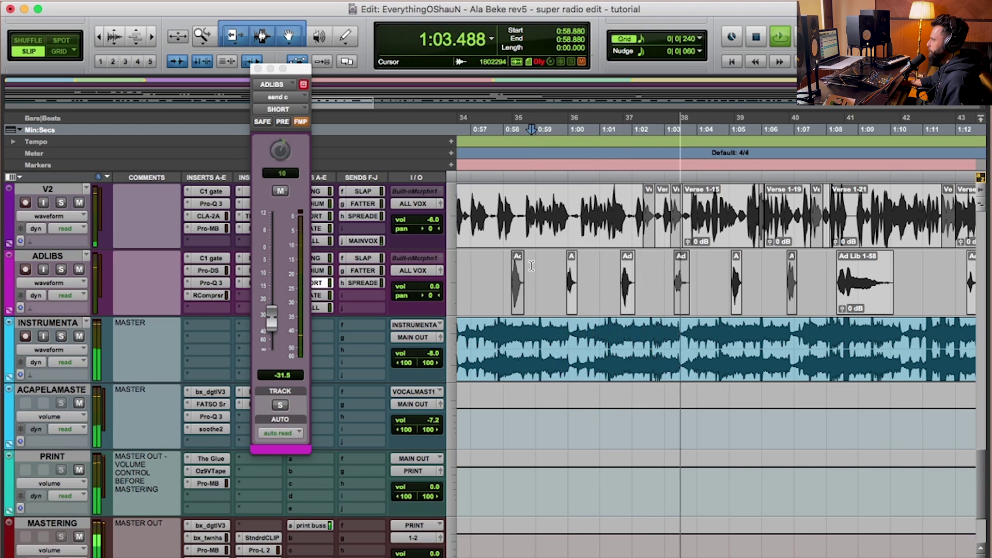
{"action": "key", "text": "space"}
{"action": "left_click", "coordinate": [258, 69]}
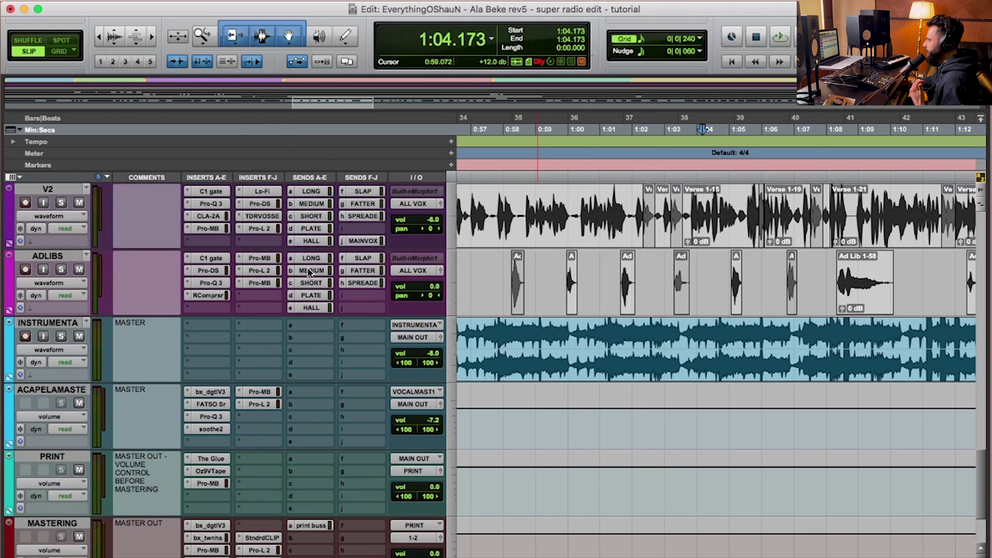
Switch the ADLIBS track view to the level automation of its MEDIUM send.
{"action": "left_click", "coordinate": [309, 270]}
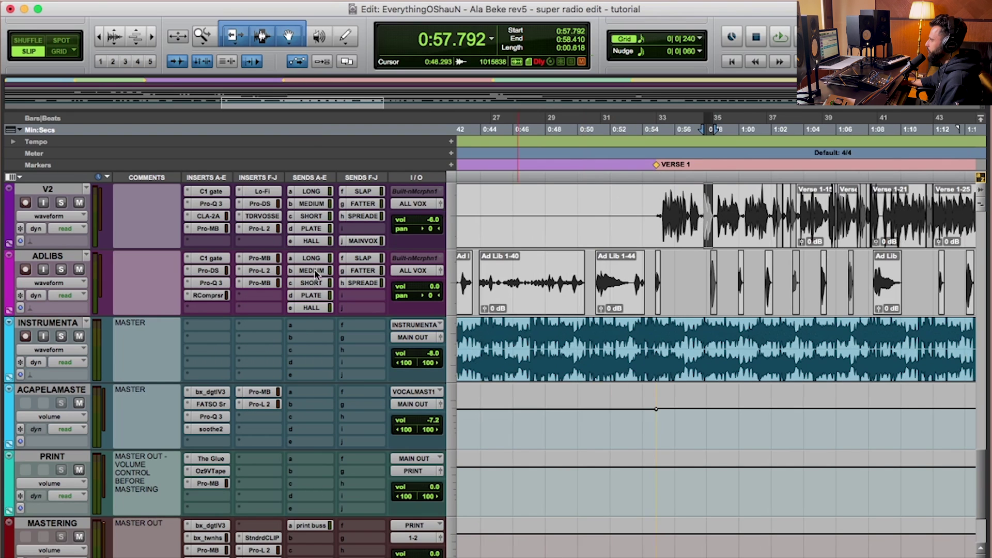
{"action": "scroll", "coordinate": [806, 274], "scroll_direction": "right", "scroll_amount": 5}
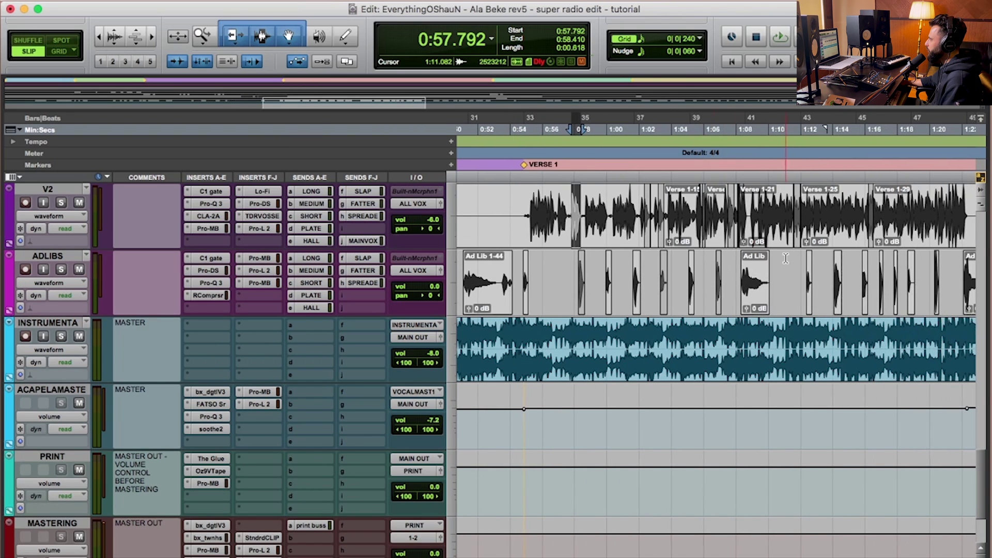
{"action": "left_click", "coordinate": [48, 288]}
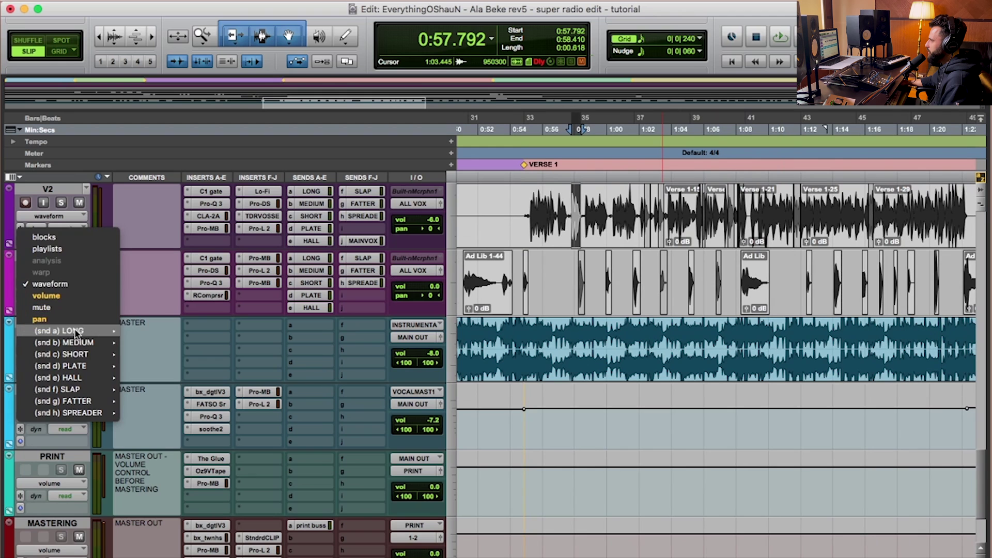
{"action": "left_click", "coordinate": [805, 254]}
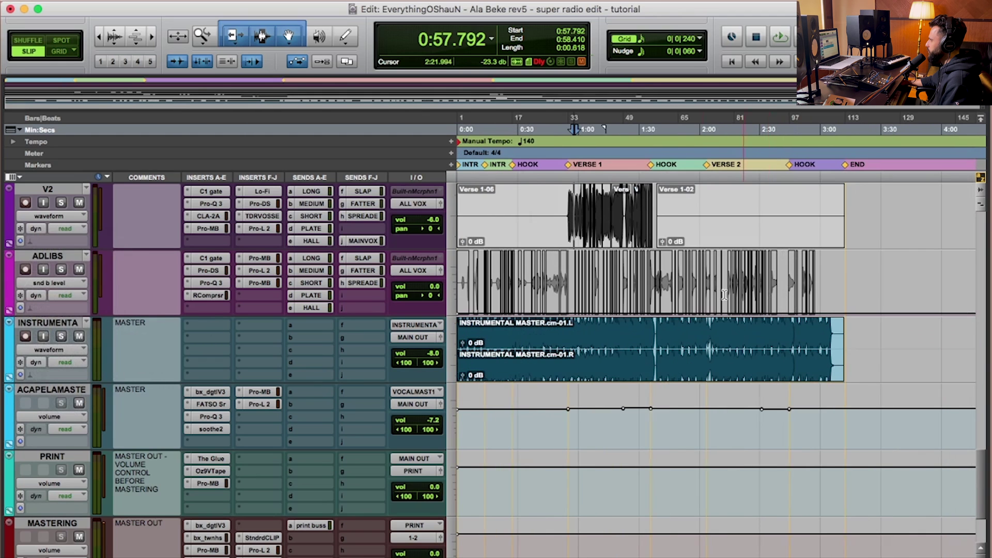
Select the ADLIBS clip at the start of the hook, from 1:35.648 to 1:38.165, and raise its MEDIUM send level automation.
{"action": "left_click", "coordinate": [662, 298]}
{"action": "key", "text": "super+bracketright"}
{"action": "key", "text": "super+bracketright"}
{"action": "key", "text": "super+bracketright"}
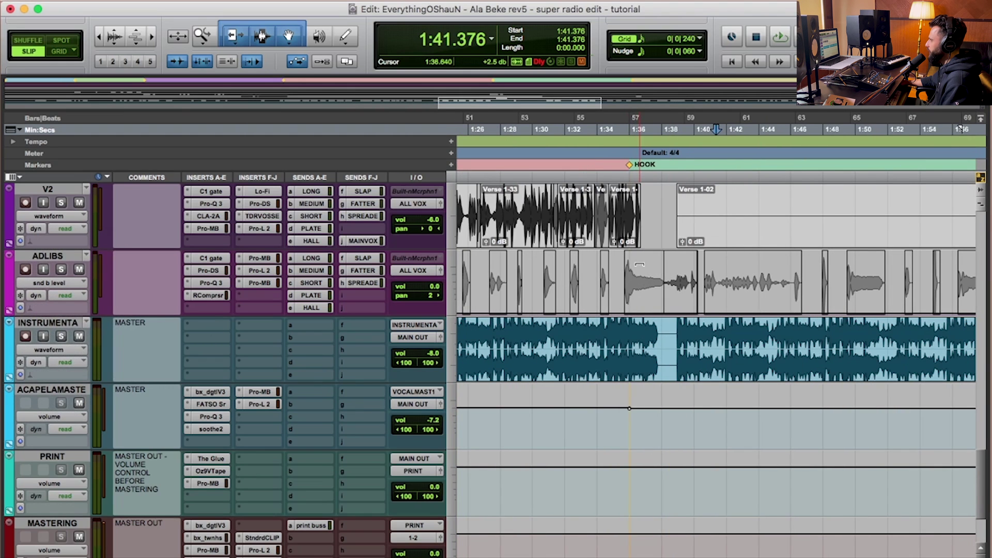
{"action": "scroll", "coordinate": [639, 264], "scroll_direction": "up", "scroll_amount": 3}
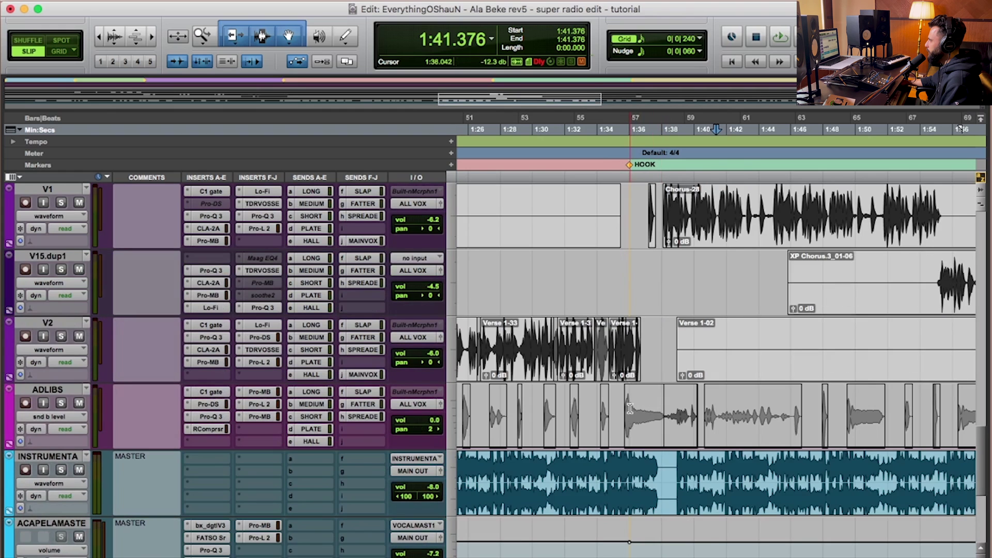
{"action": "left_click", "coordinate": [635, 409]}
{"action": "key", "text": "super+bracketright"}
{"action": "key", "text": "super+bracketright"}
{"action": "key", "text": "super+bracketright"}
{"action": "key", "text": "super+bracketleft"}
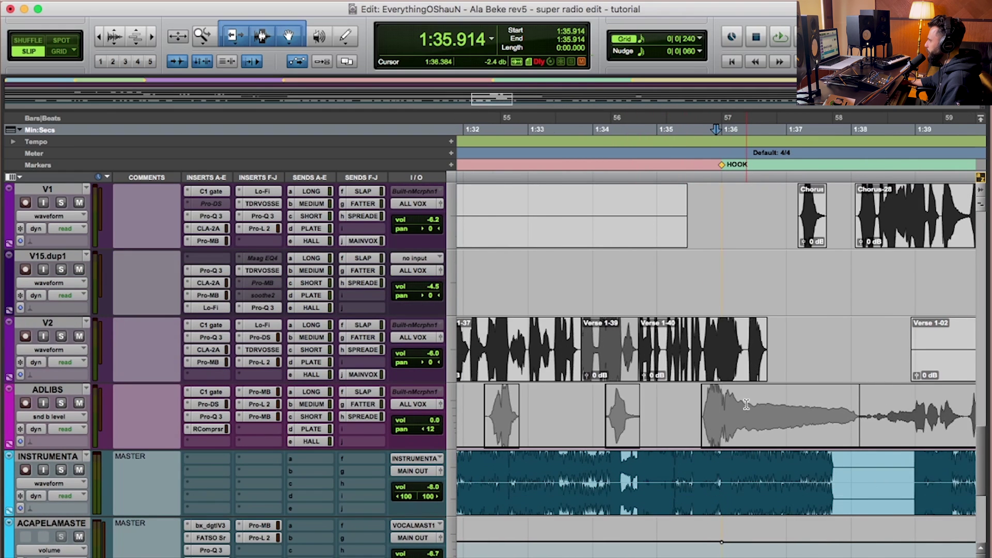
{"action": "key", "text": "super+alt+bracketleft"}
{"action": "left_click_drag", "start_coordinate": [702, 414], "coordinate": [861, 411]}
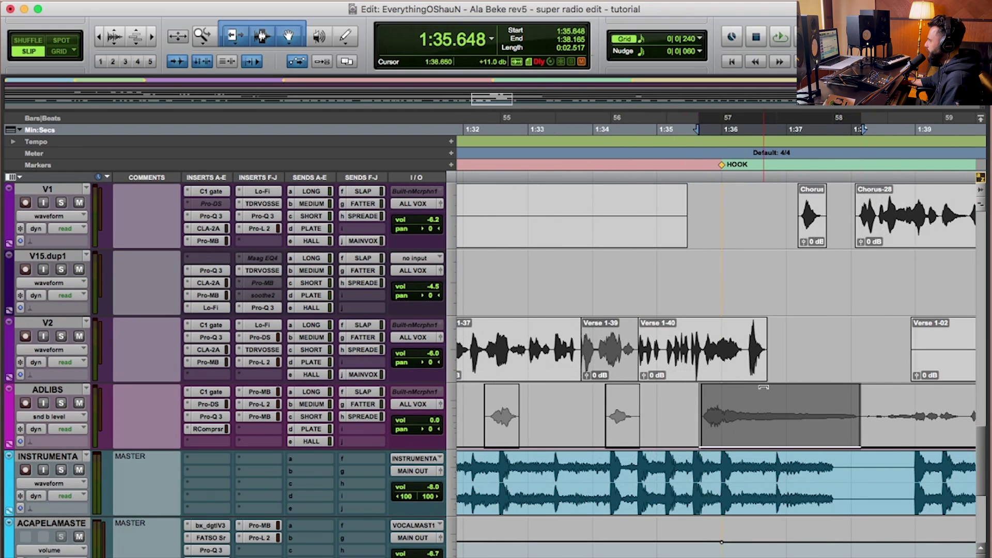
{"action": "left_click_drag", "start_coordinate": [763, 387], "coordinate": [778, 271]}
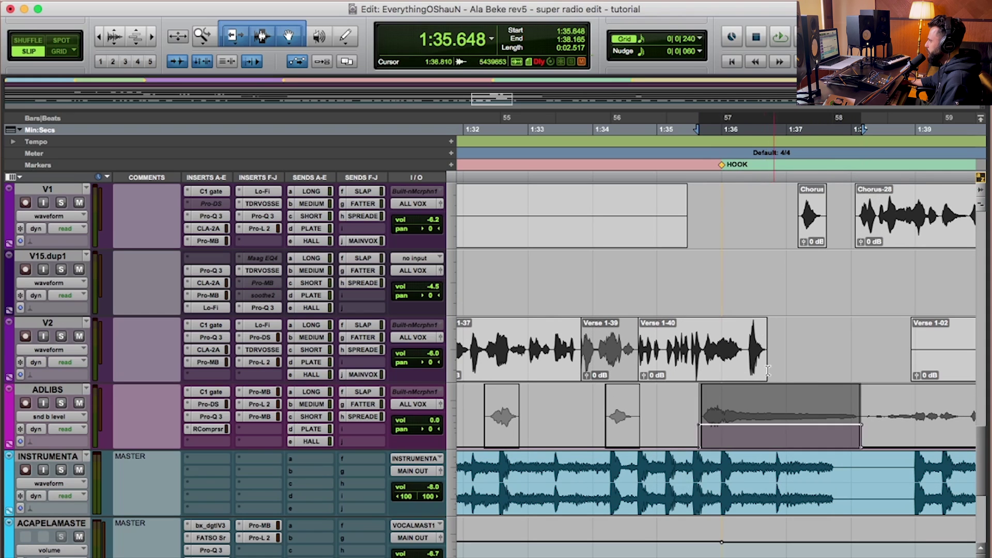
Play the full mix from 1:34.741 to hear the hook ad-lib with its medium delay send, and stop playback.
{"action": "left_click", "coordinate": [640, 409]}
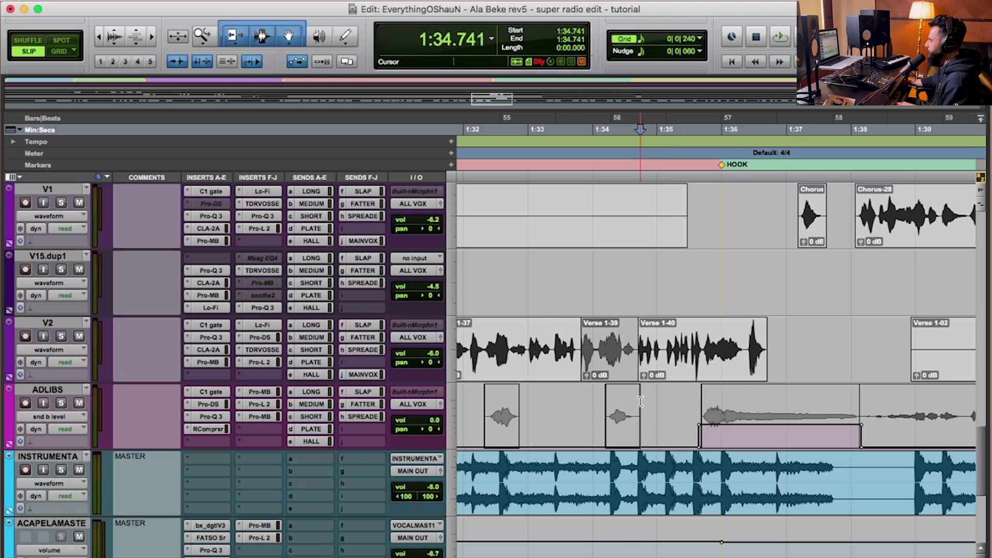
{"action": "key", "text": "space"}
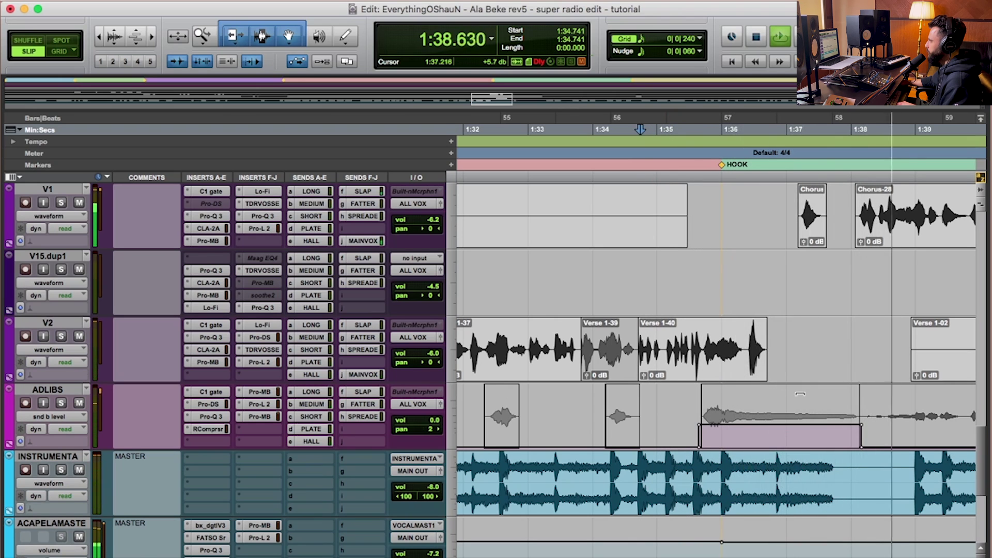
{"action": "key", "text": "space"}
Solo ADLIBS, listen to the hook ad-lib's medium delay from 1:35.200, and unsolo the track.
{"action": "left_click", "coordinate": [63, 404]}
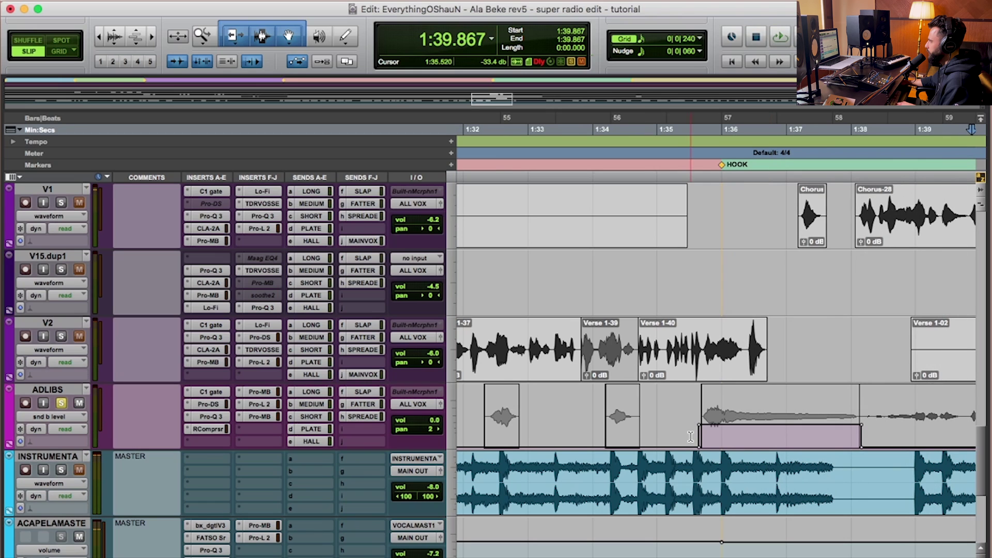
{"action": "left_click", "coordinate": [670, 414]}
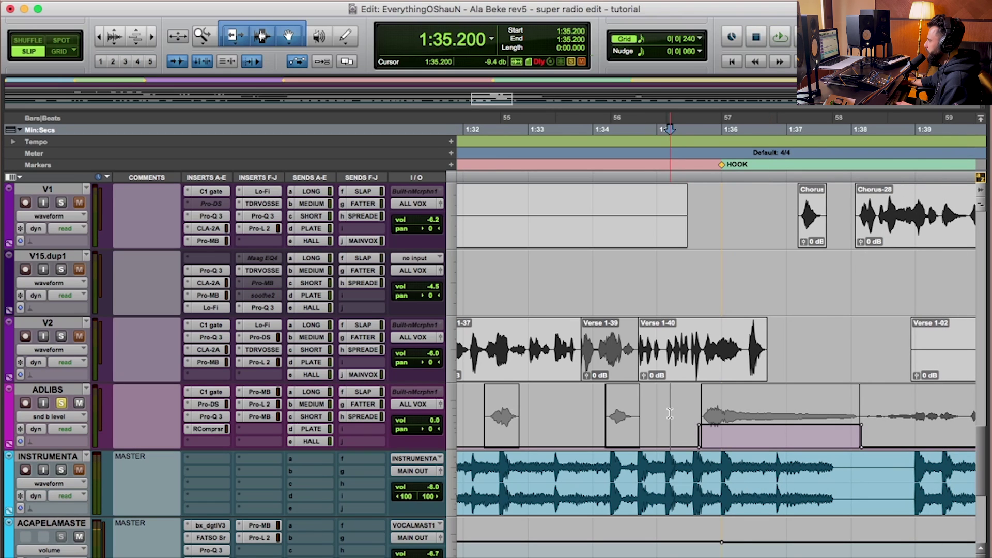
{"action": "key", "text": "space"}
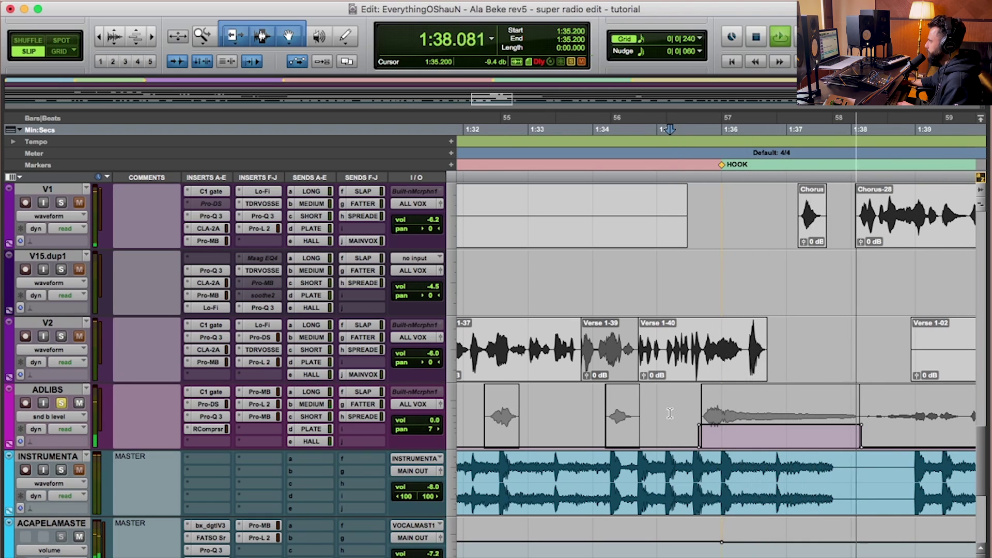
{"action": "key", "text": "space"}
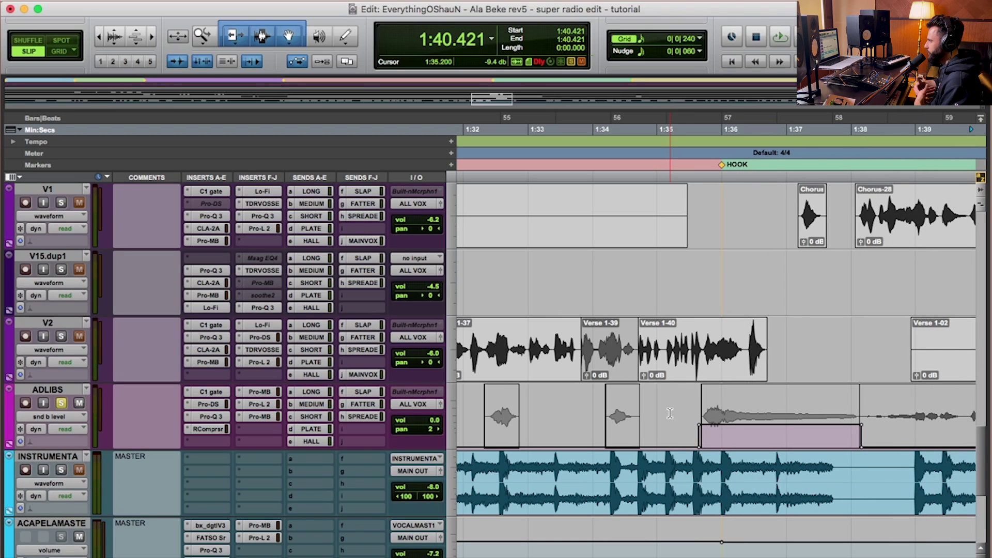
{"action": "left_click", "coordinate": [62, 404]}
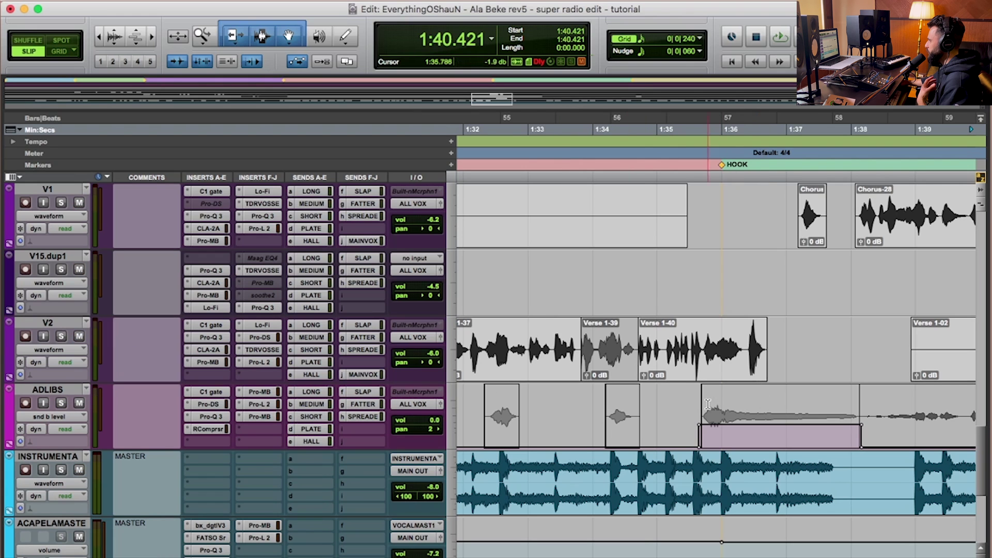
Show the volume automation on ADLIBS across the verses and hook, and return the track view to waveform.
{"action": "key", "text": "super+bracketleft"}
{"action": "key", "text": "super+bracketleft"}
{"action": "key", "text": "super+bracketleft"}
{"action": "key", "text": "super+bracketleft"}
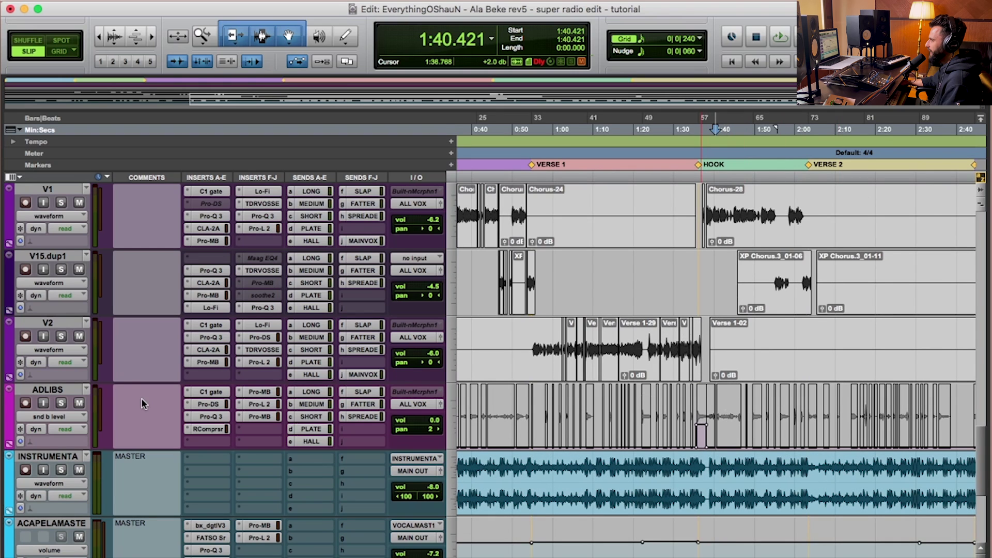
{"action": "left_click", "coordinate": [59, 421]}
{"action": "left_click", "coordinate": [57, 368]}
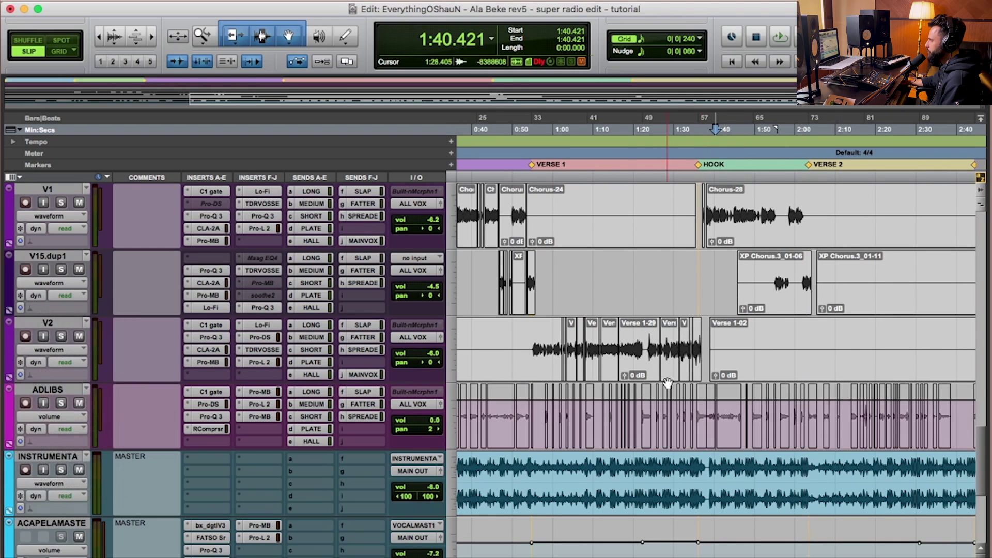
{"action": "left_click", "coordinate": [68, 416]}
{"action": "left_click", "coordinate": [57, 408]}
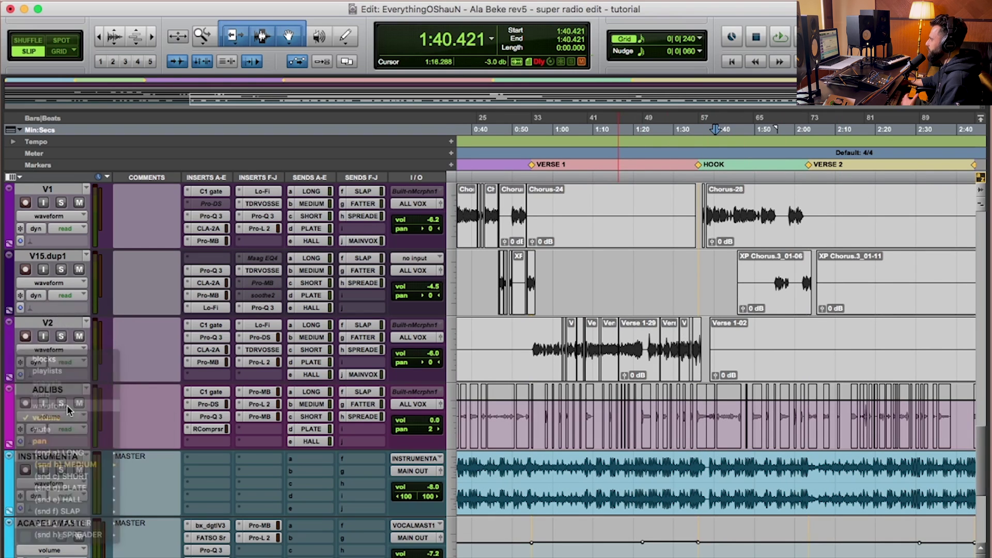